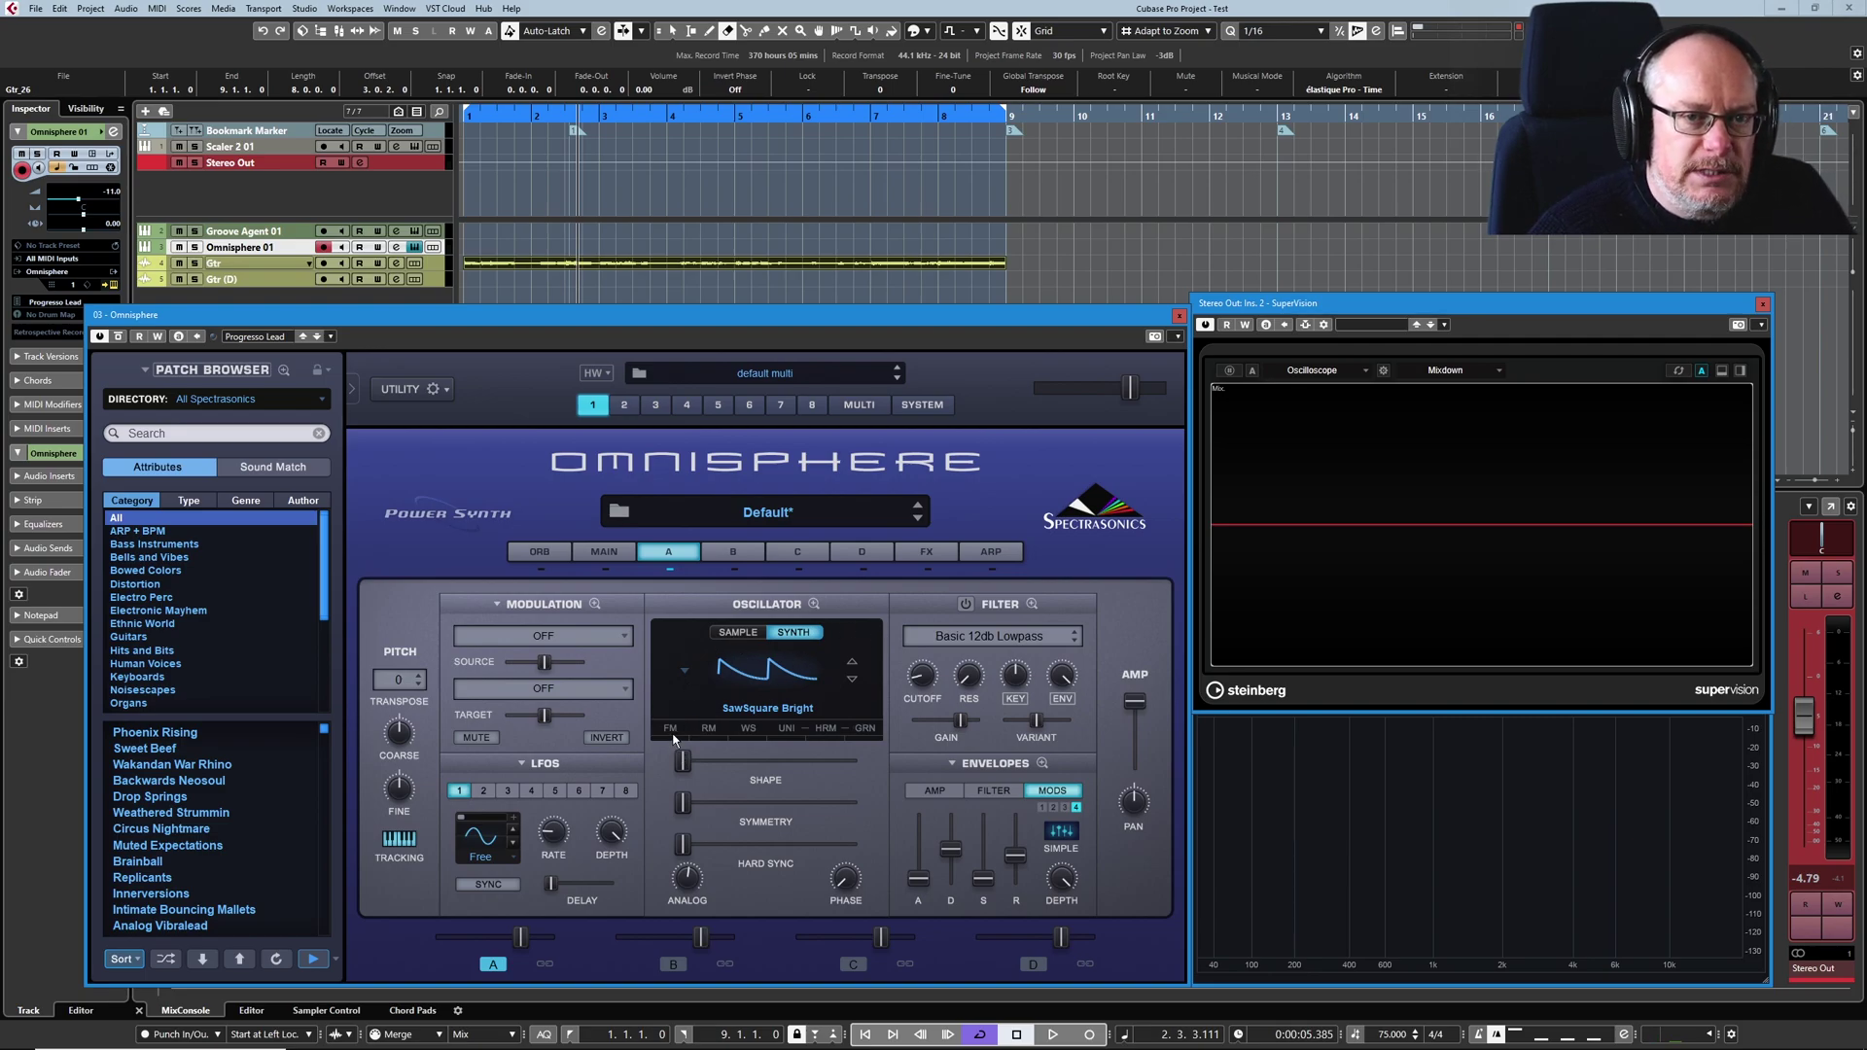
- Toggle layer A's oscillator to Sample and then back to Synth
left_click(793, 634)
left_click(774, 634)
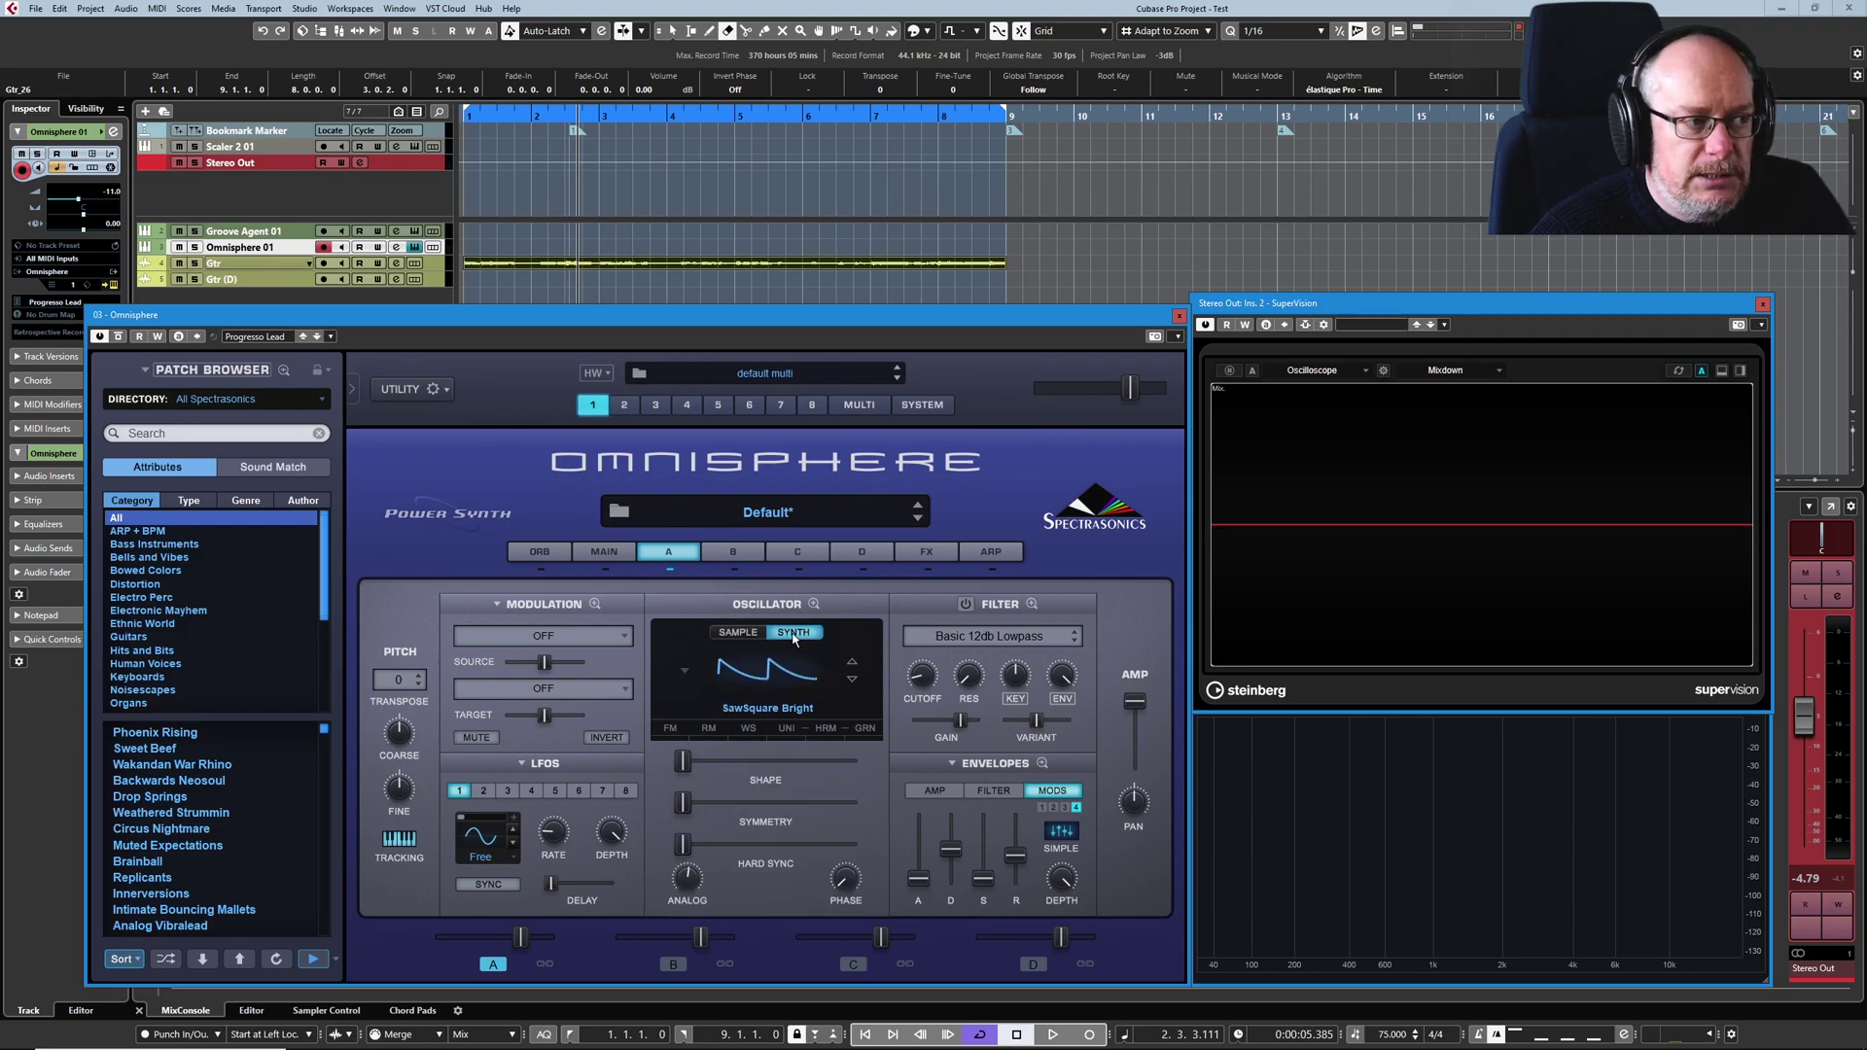
left_click(670, 731)
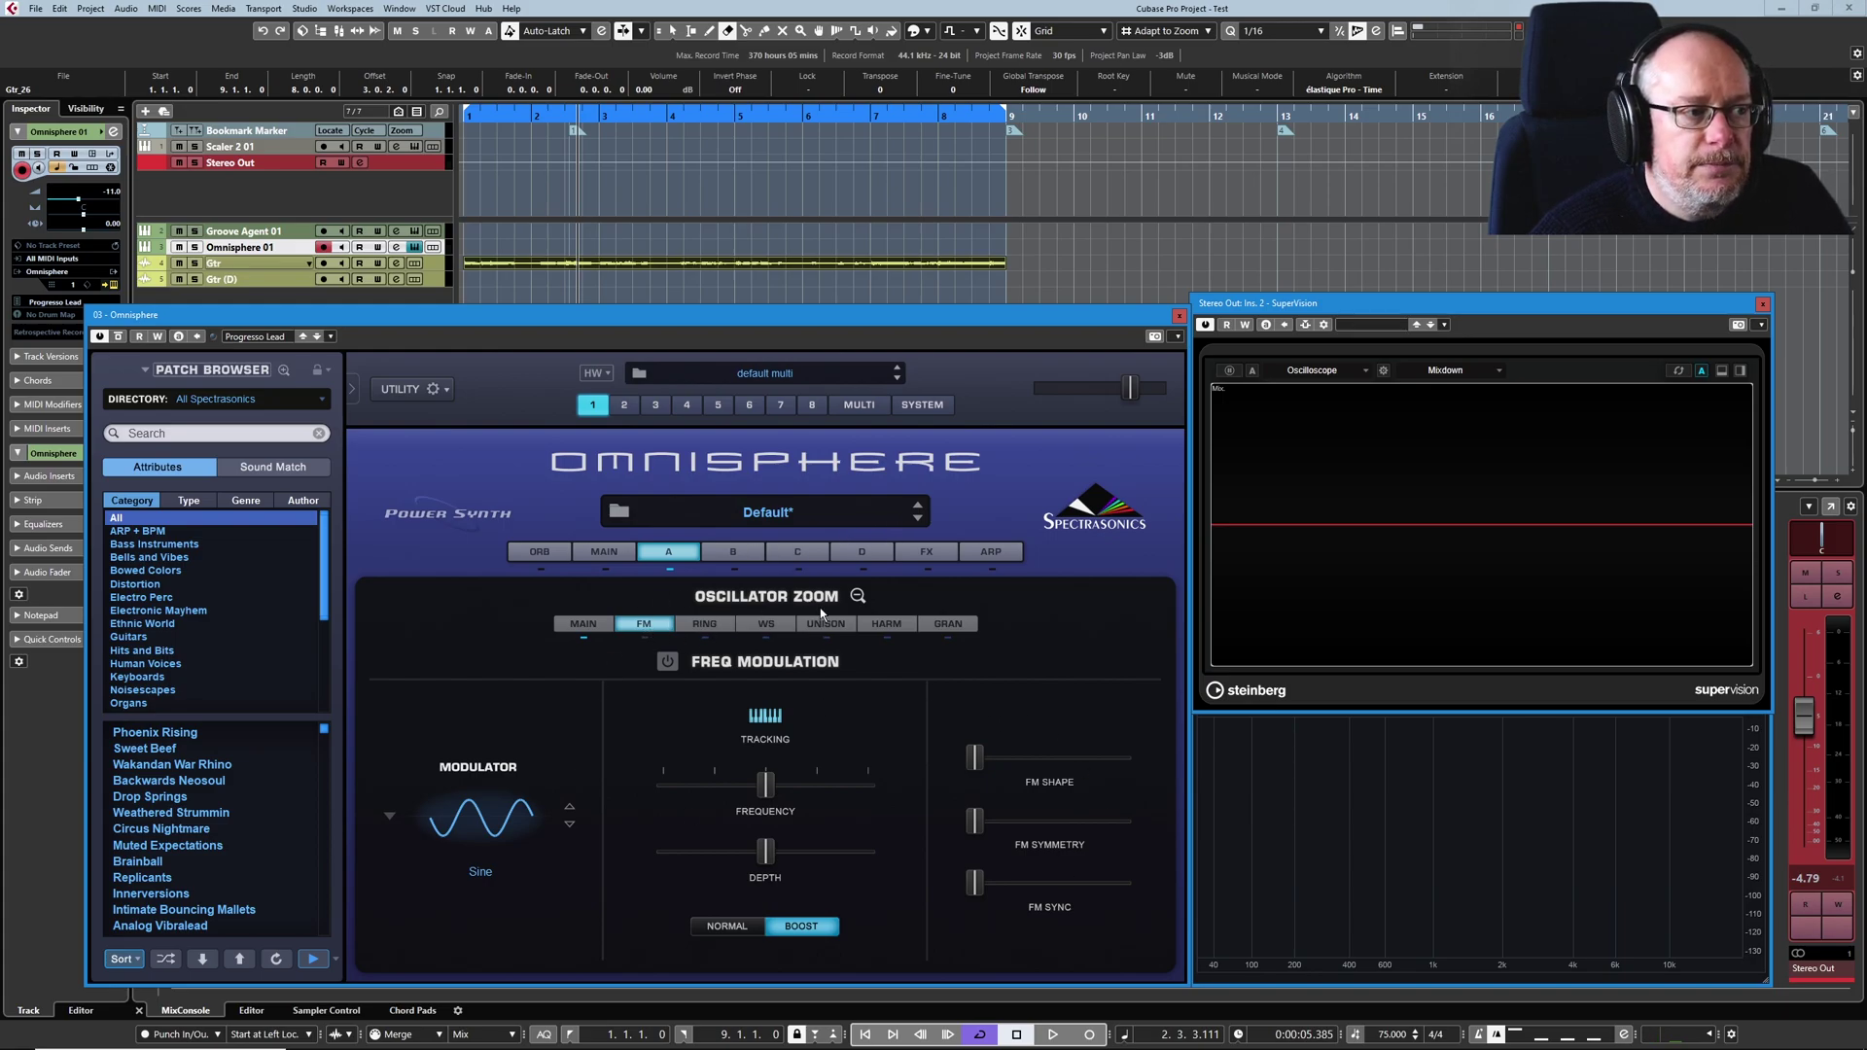
left_click(860, 596)
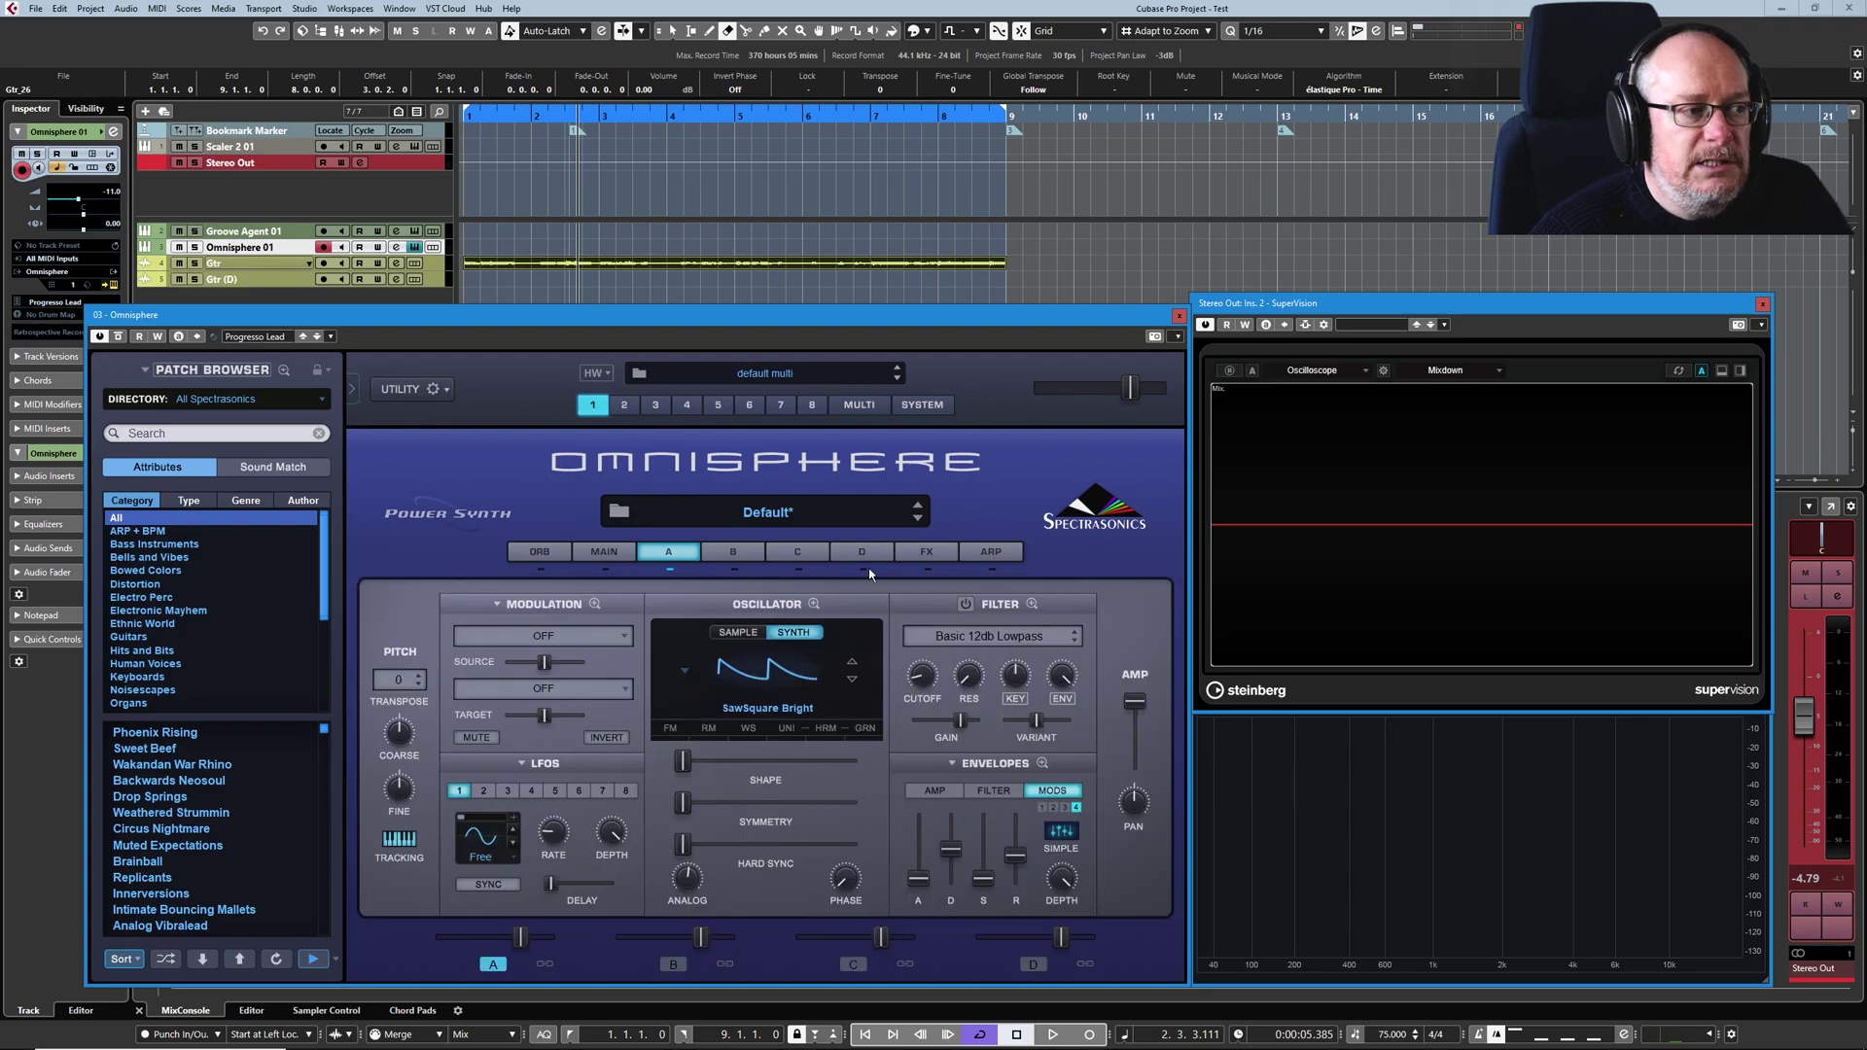
left_click(747, 728)
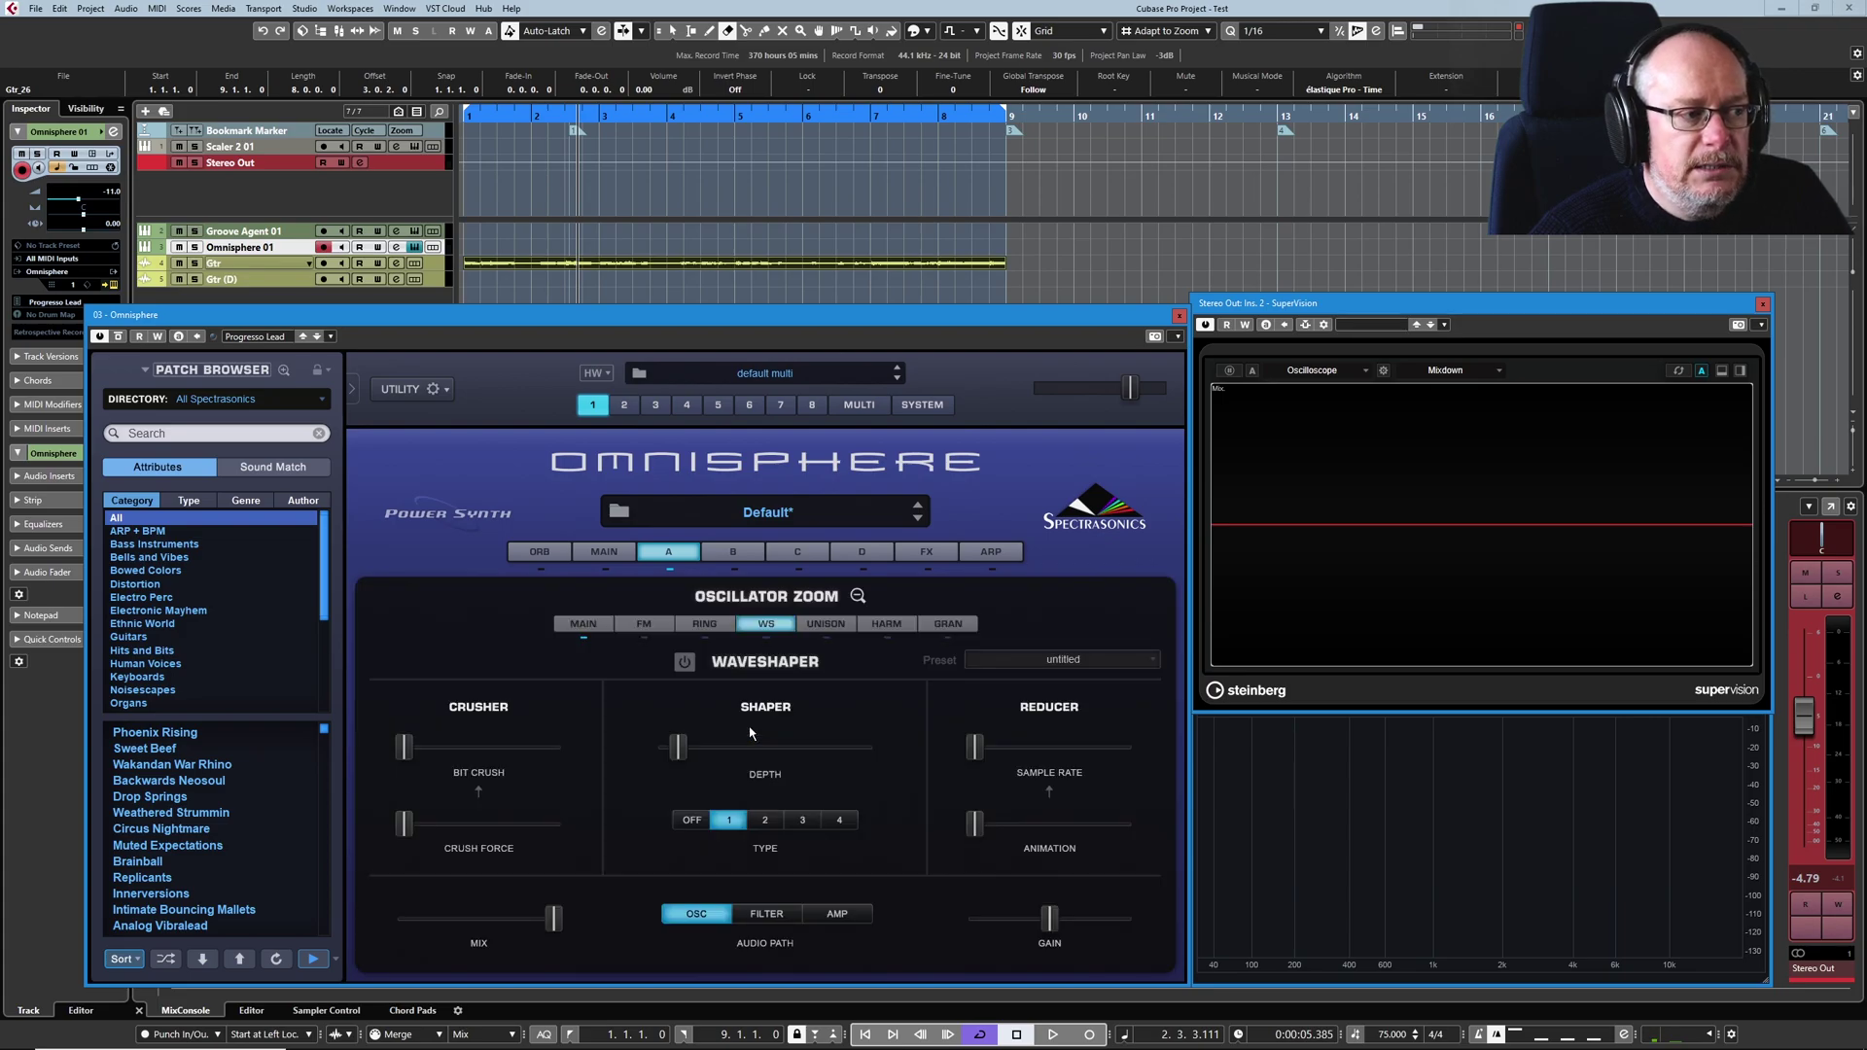
left_click(857, 597)
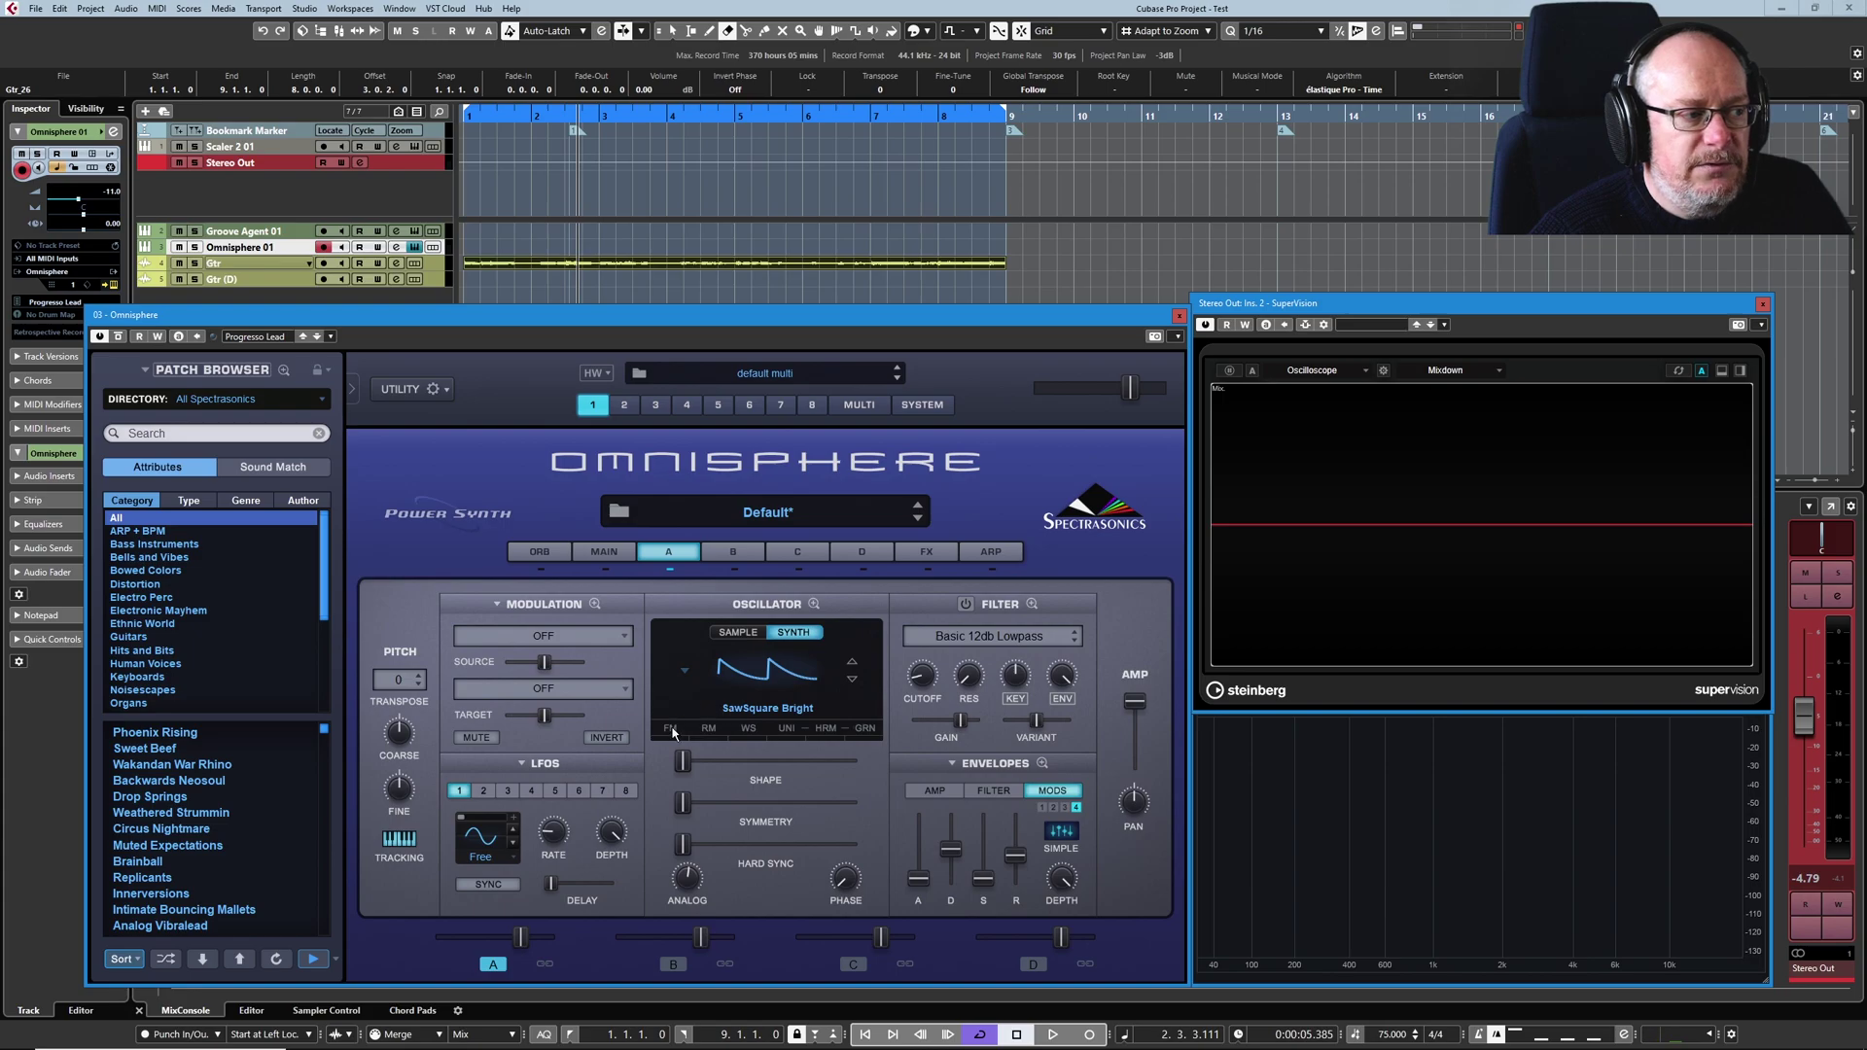
left_click(671, 729)
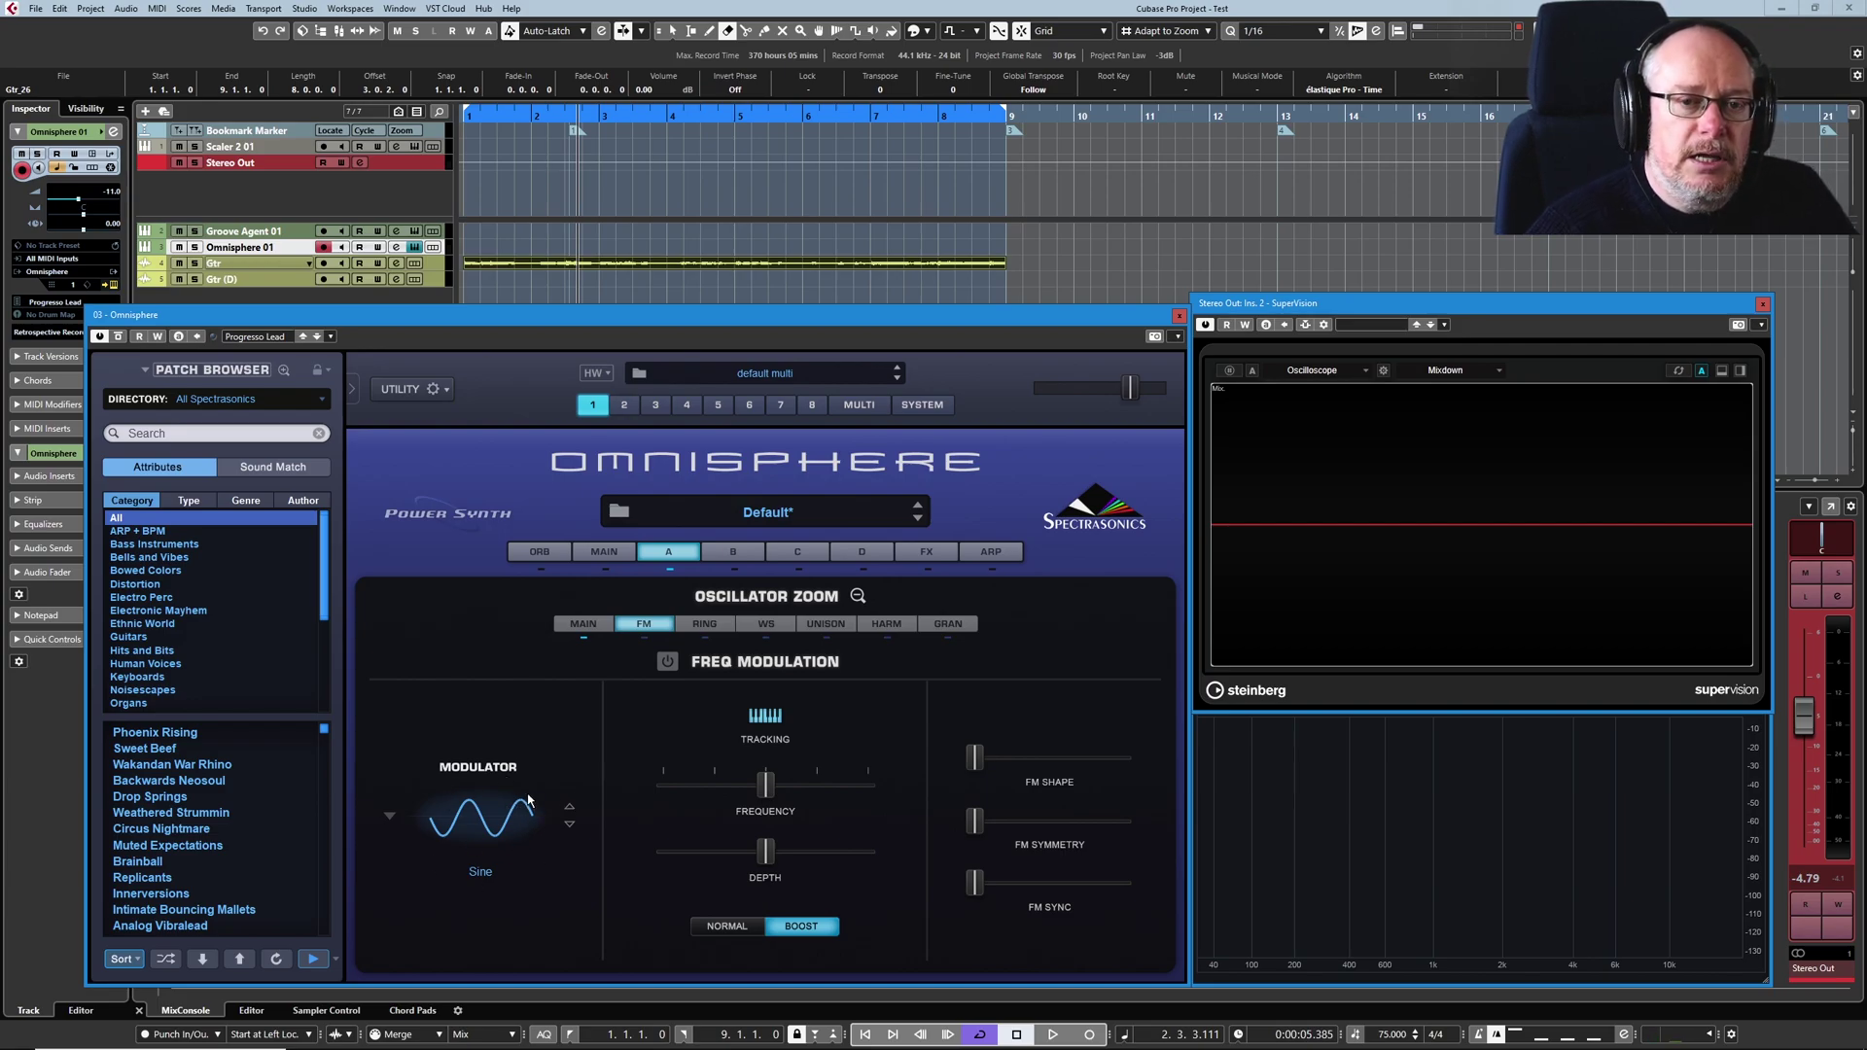
- Return to the full layer A page, then reopen Oscillator Zoom on the FM settings
left_click(858, 595)
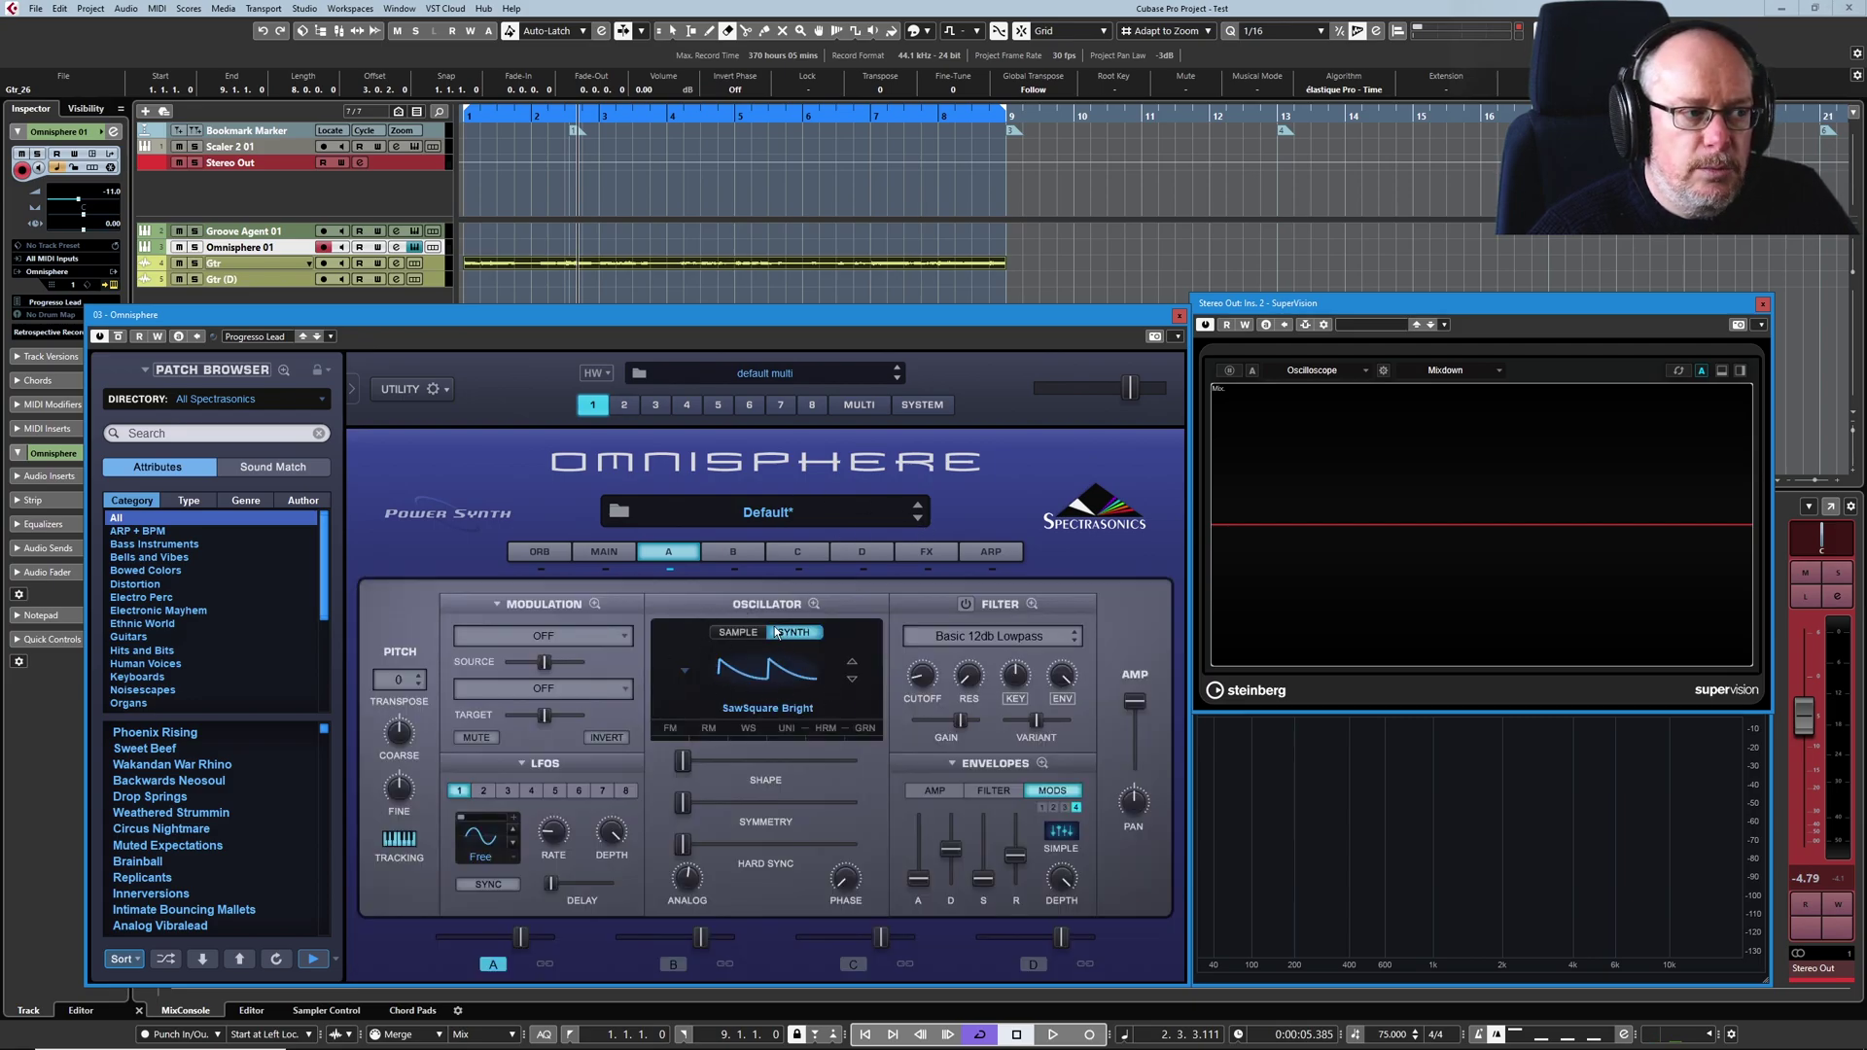
left_click(676, 731)
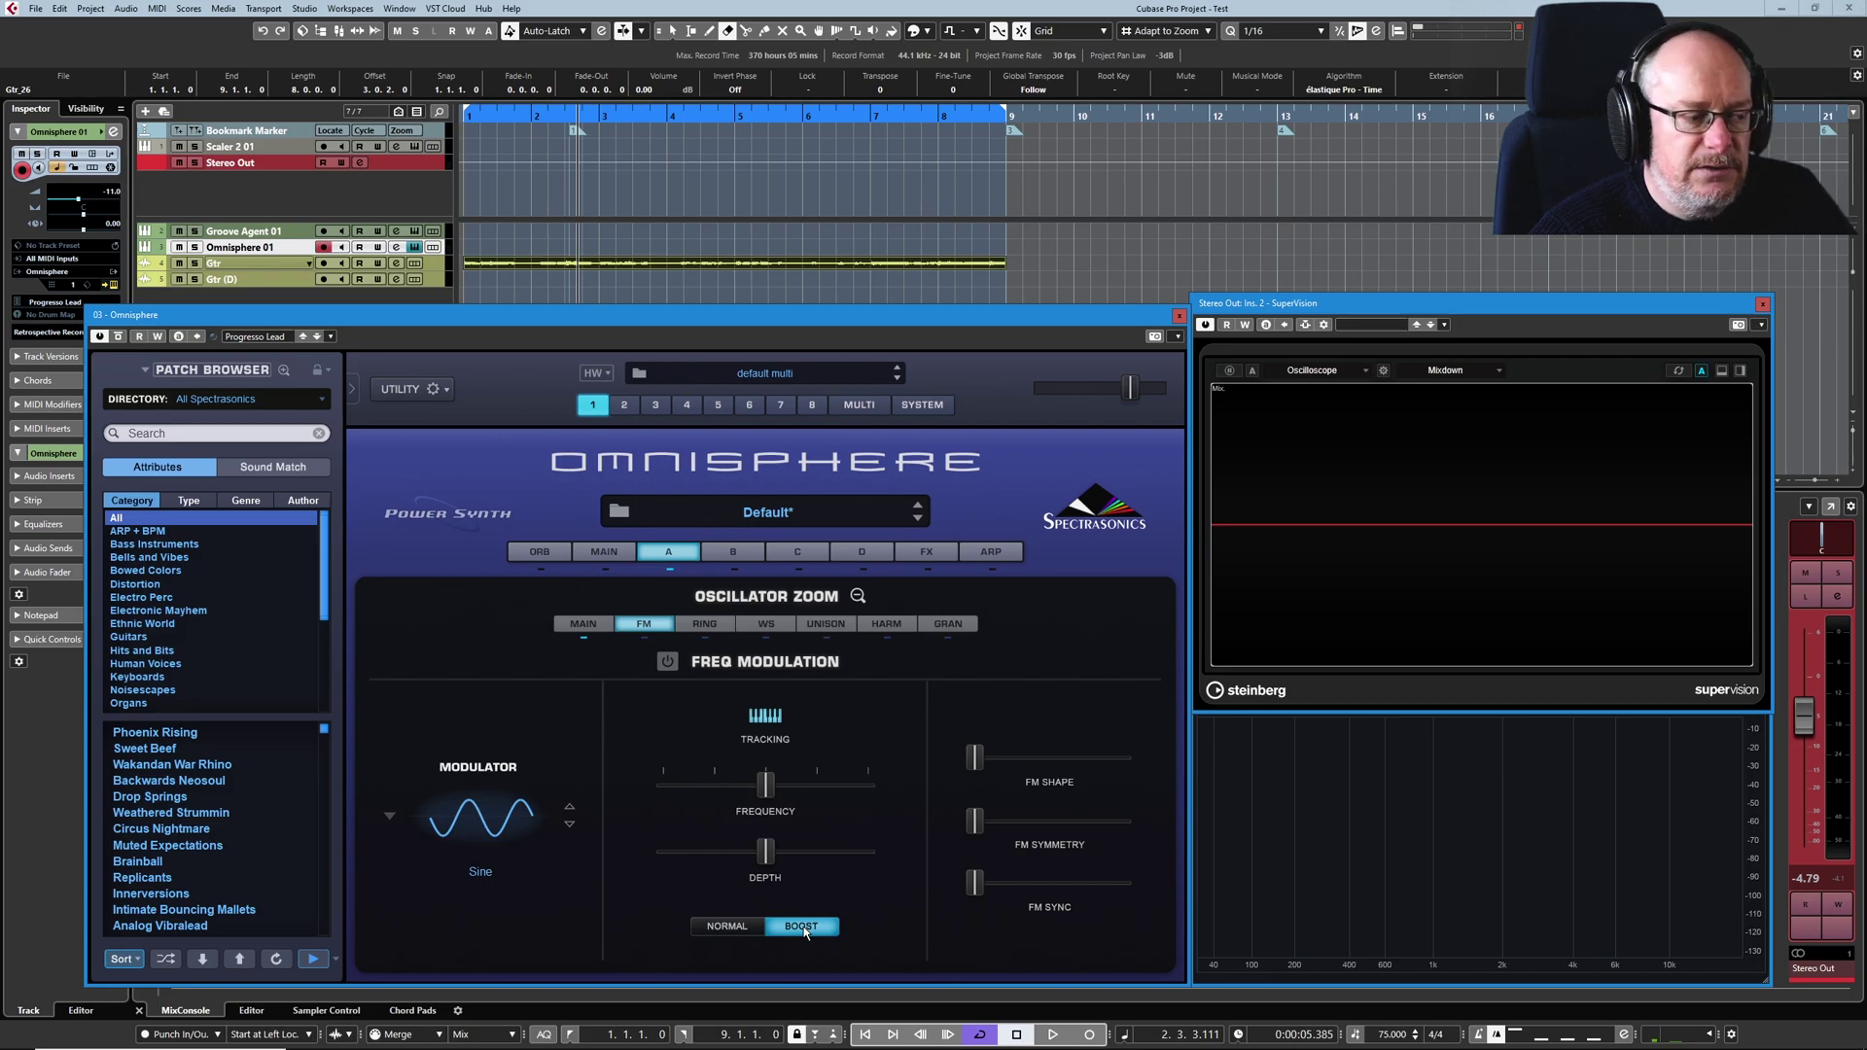
- Switch FM to Normal mode, drop Frequency and Depth to minimum, and enable Freq Modulation
left_click(737, 929)
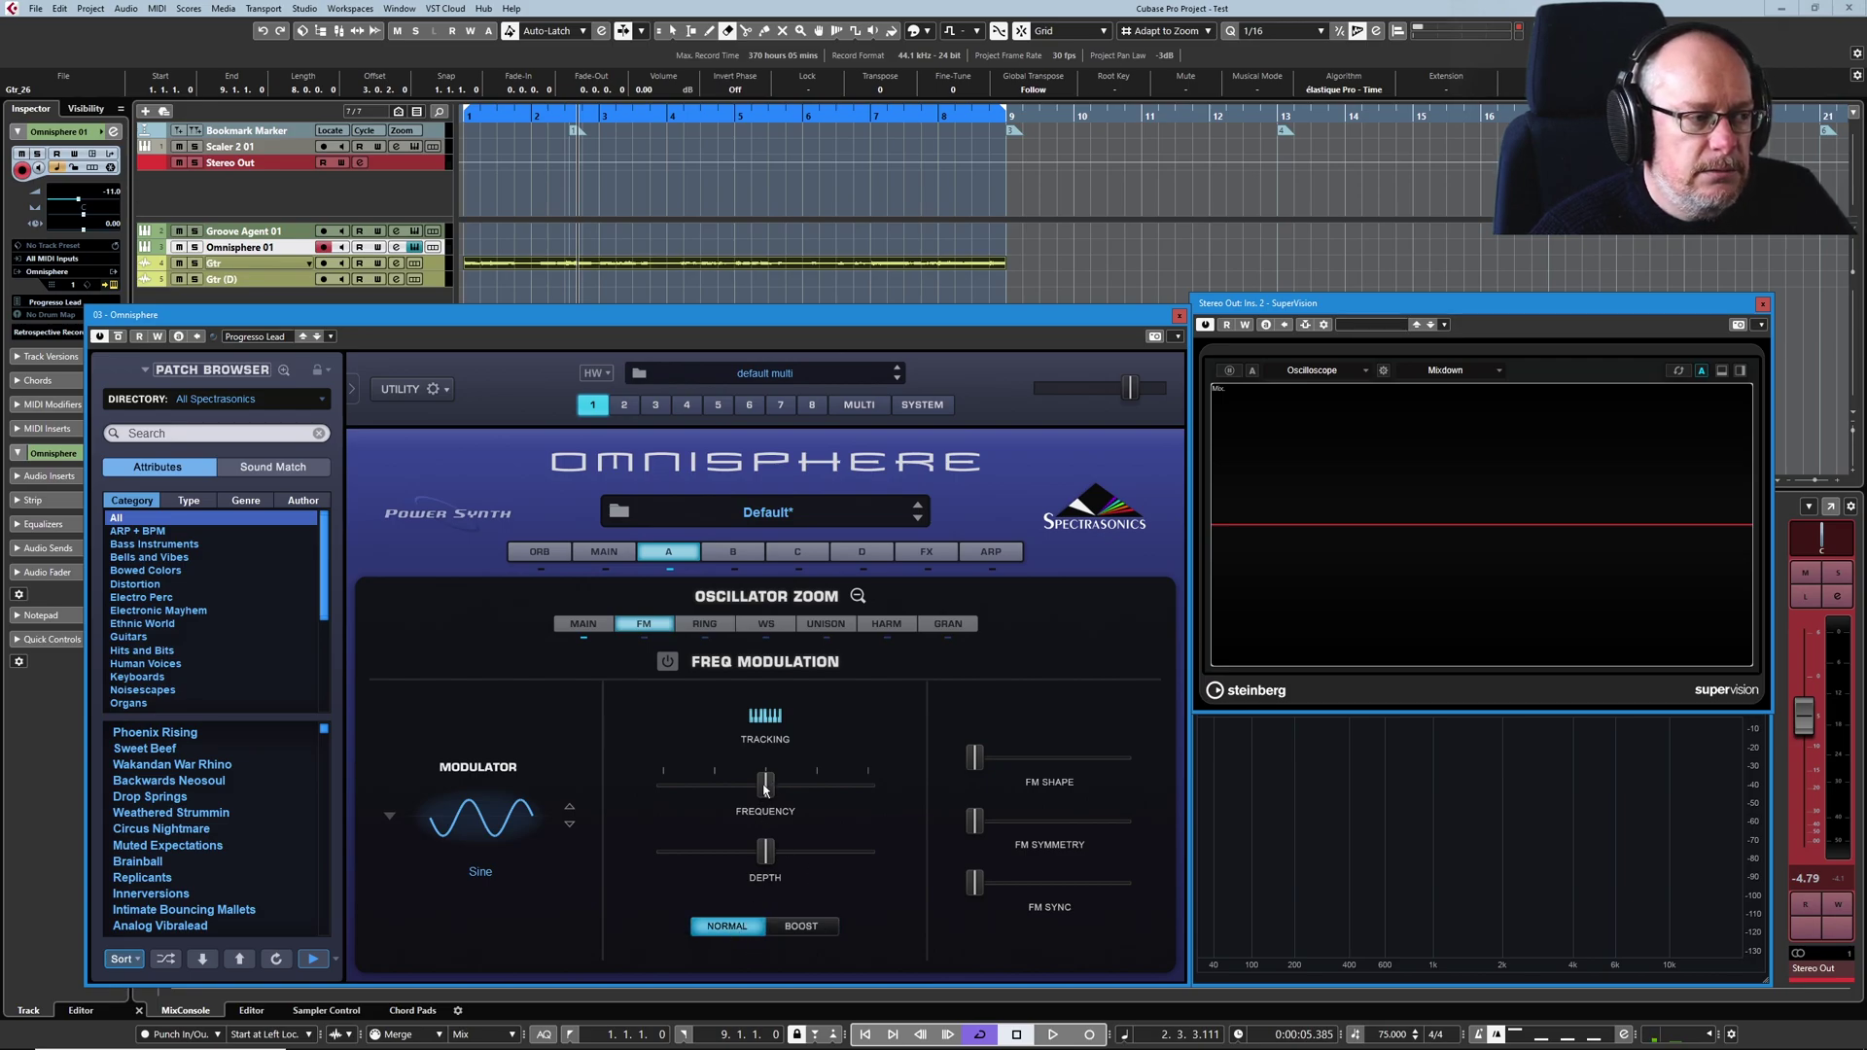
left_click_drag(765, 786, 674, 833)
left_click_drag(778, 860, 671, 856)
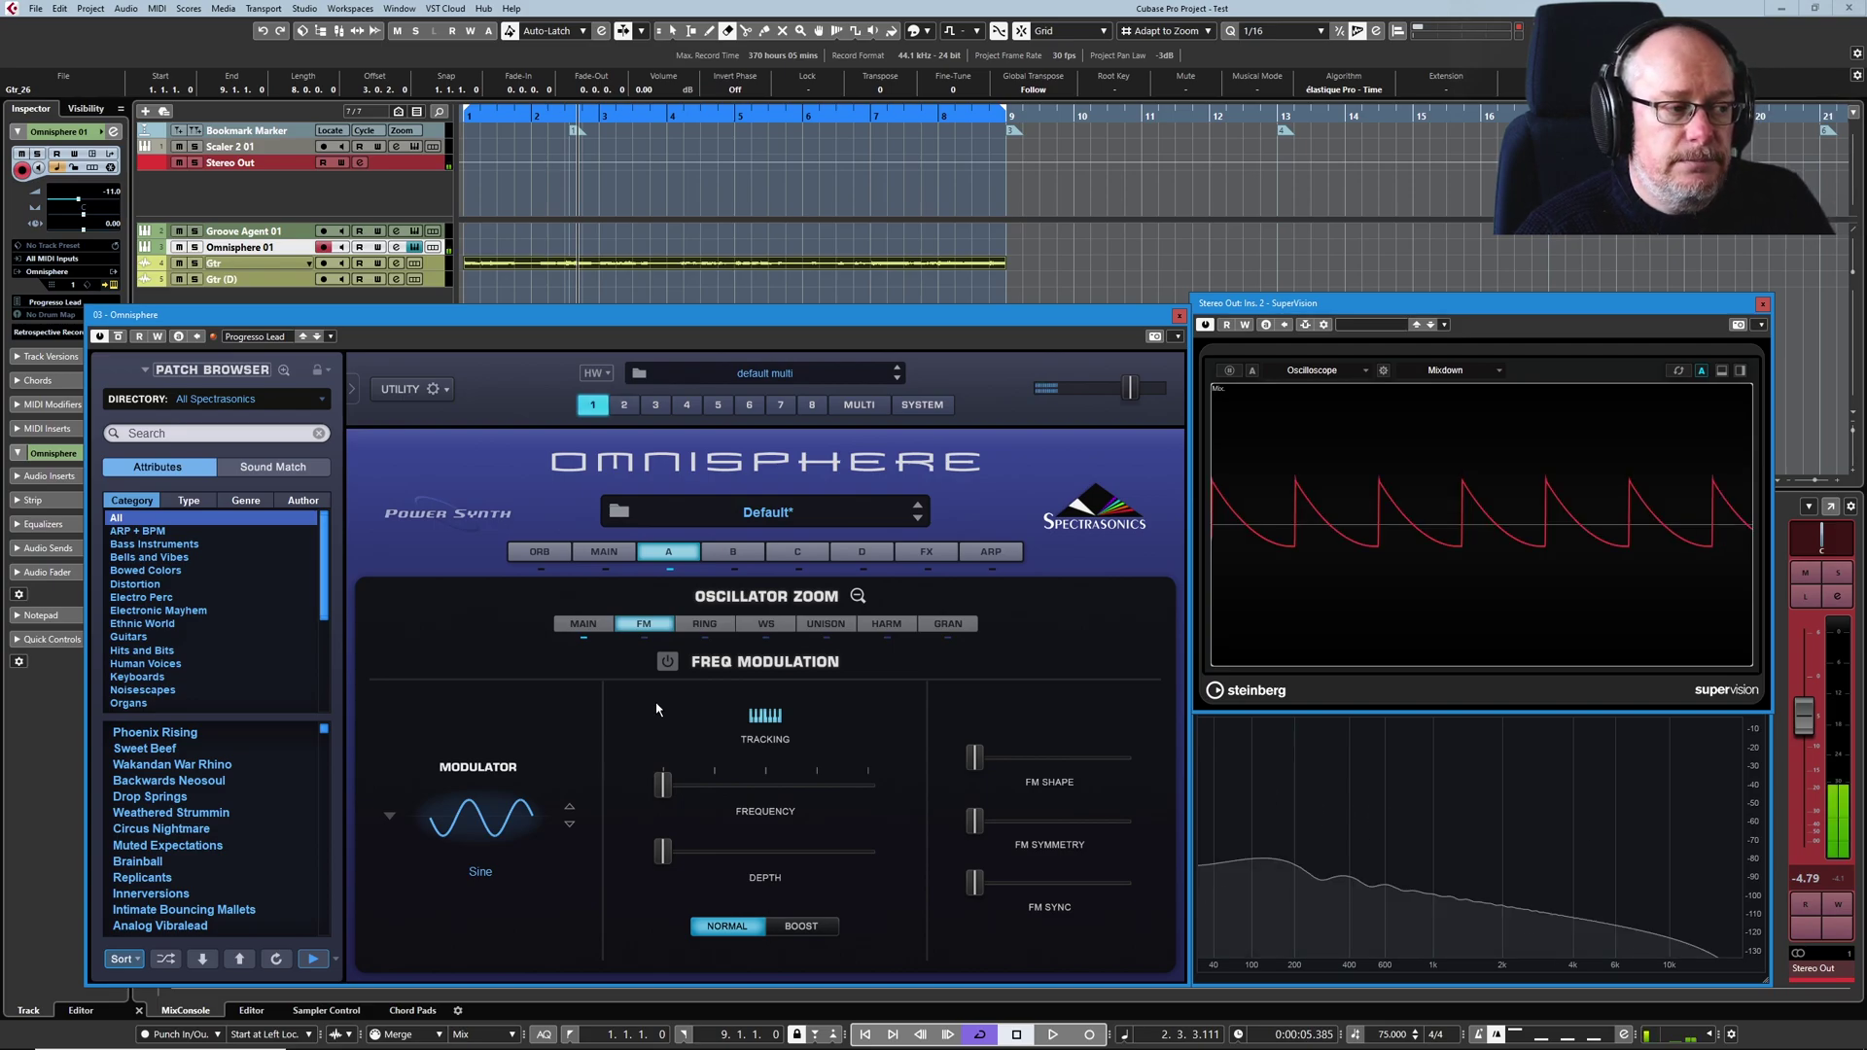
left_click(669, 664)
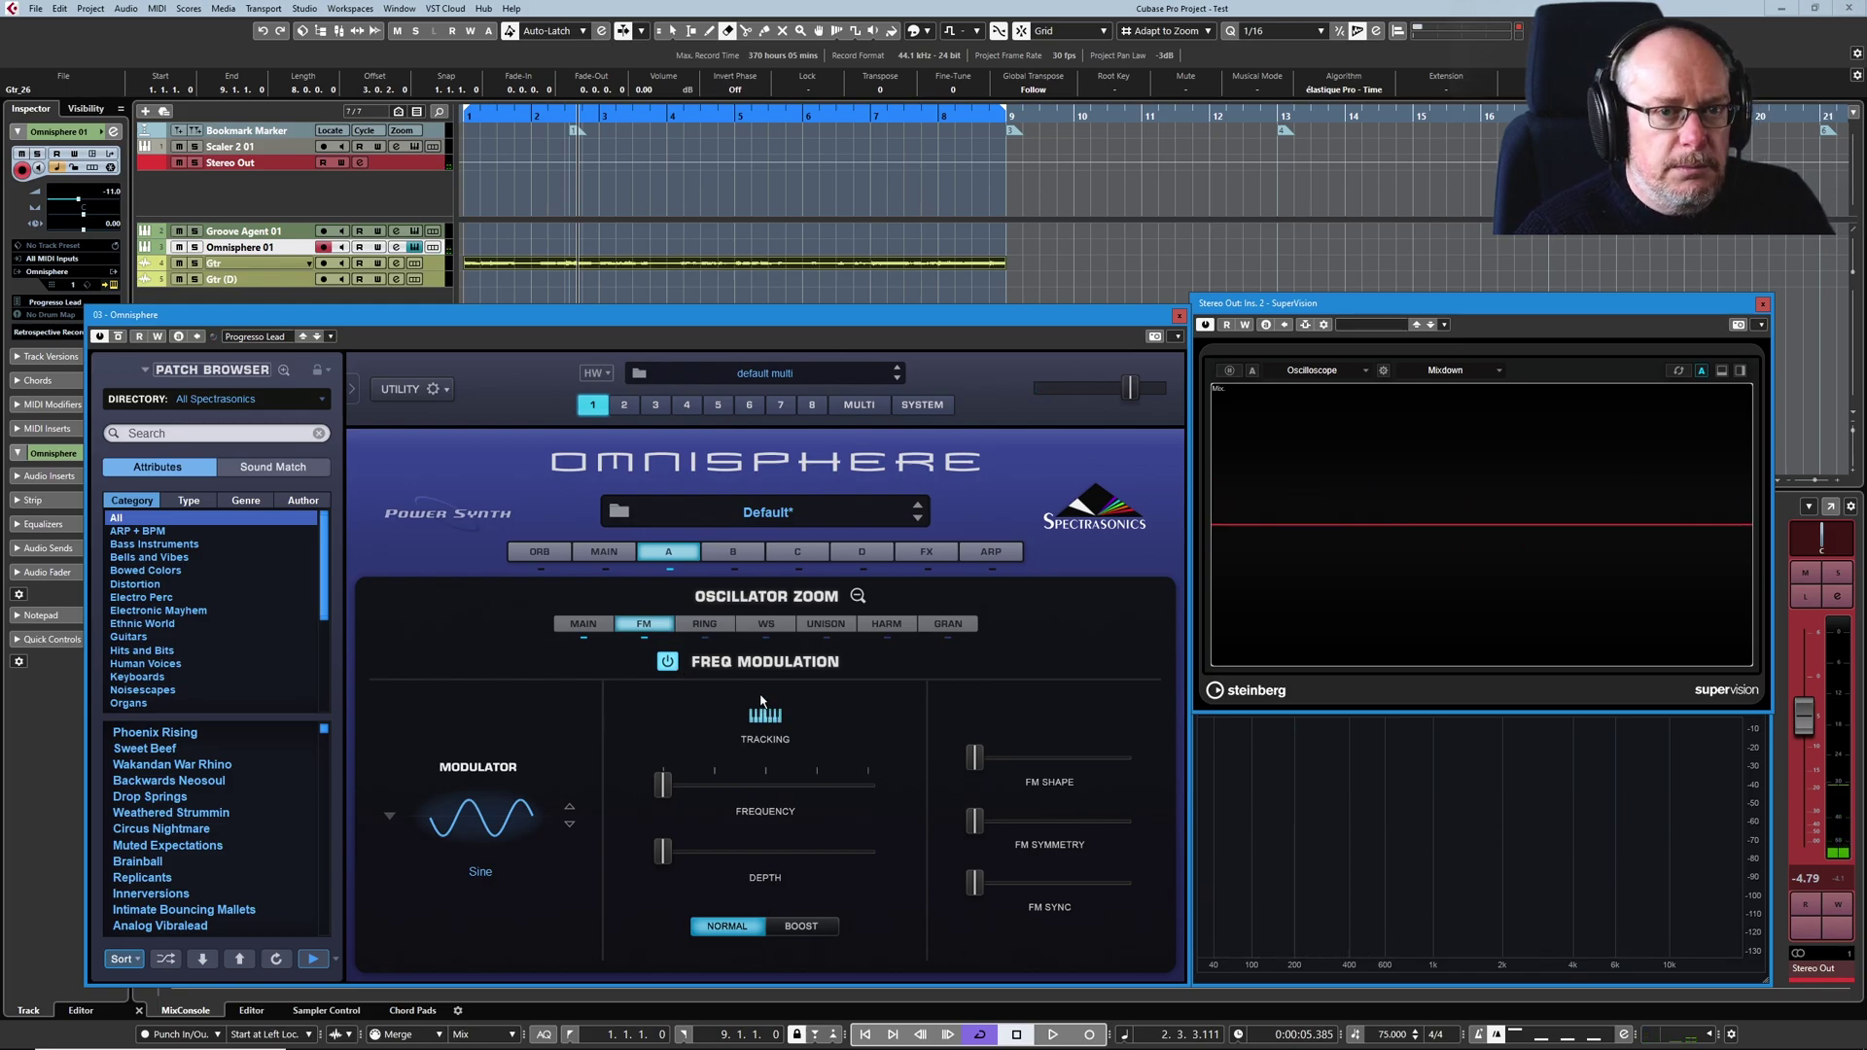
- Lower the modulator frequency to about 0.009 and raise FM depth to about 0.198
mouse_move(665, 864)
left_click_drag(665, 863, 670, 795)
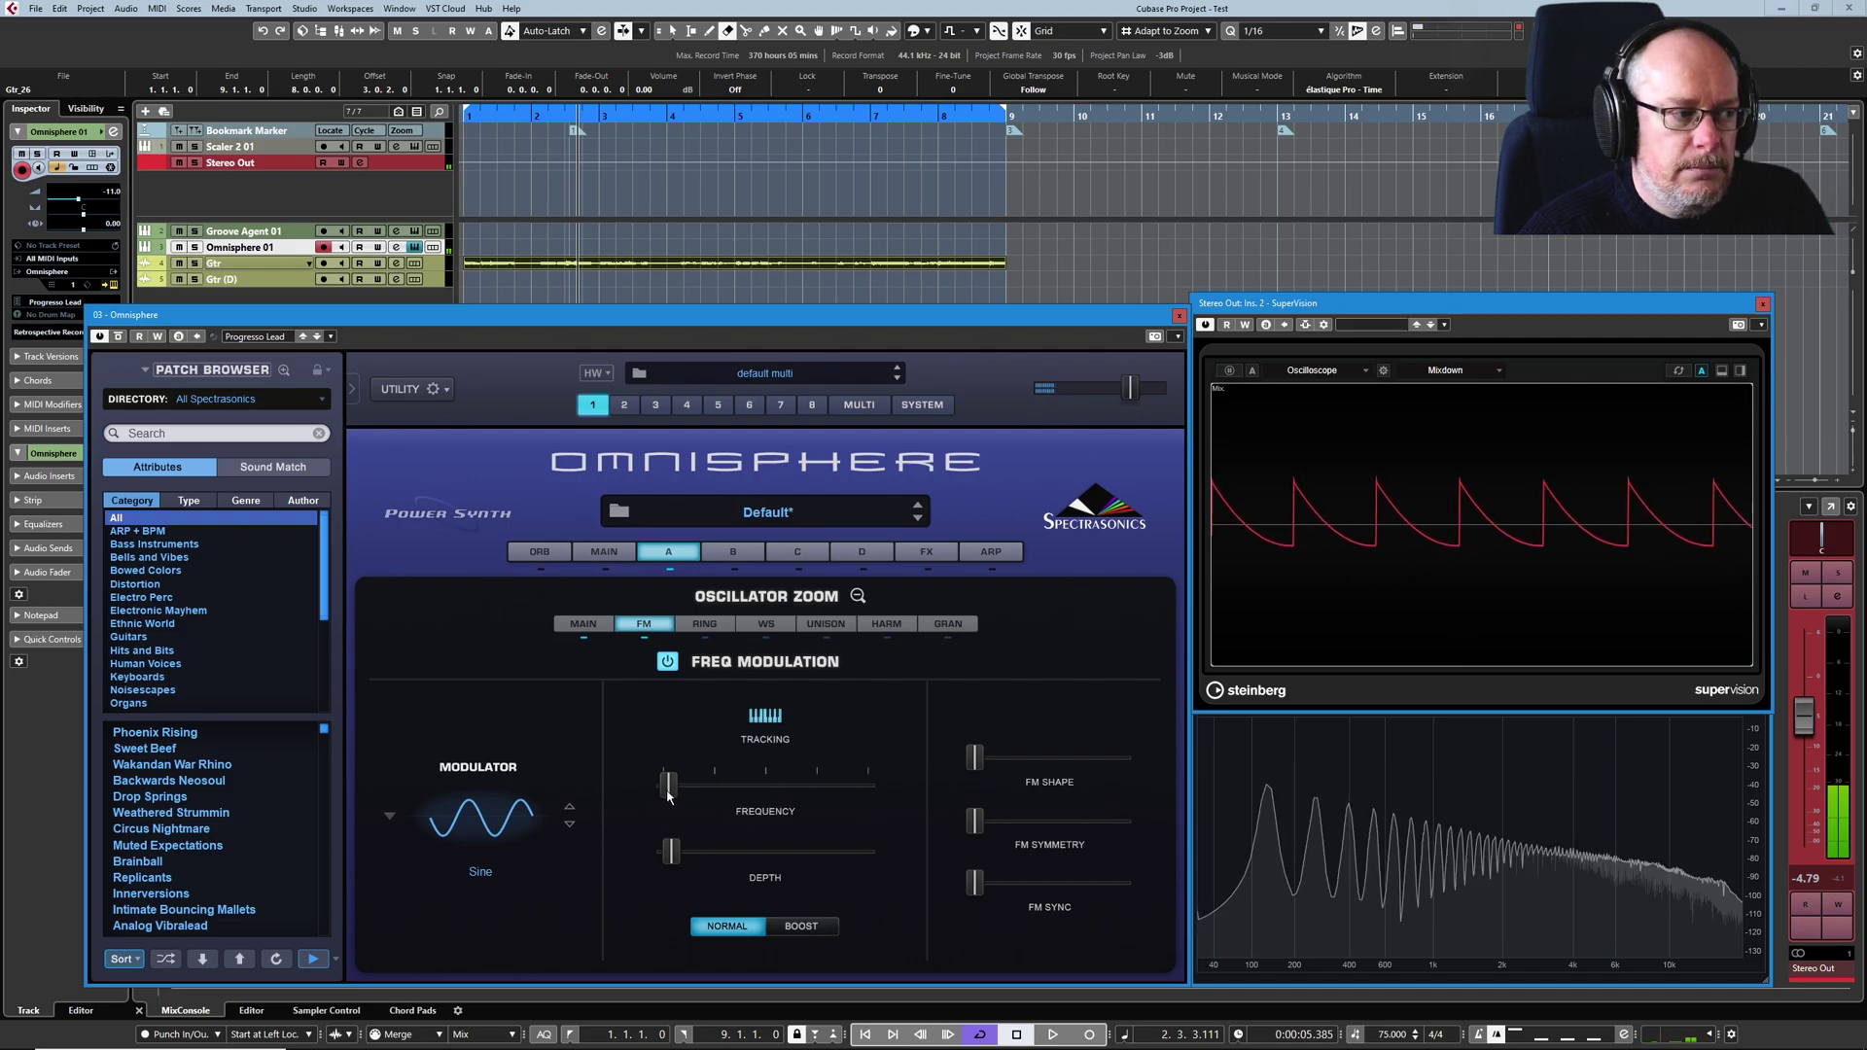
mouse_move(668, 793)
left_click_drag(668, 793, 662, 798)
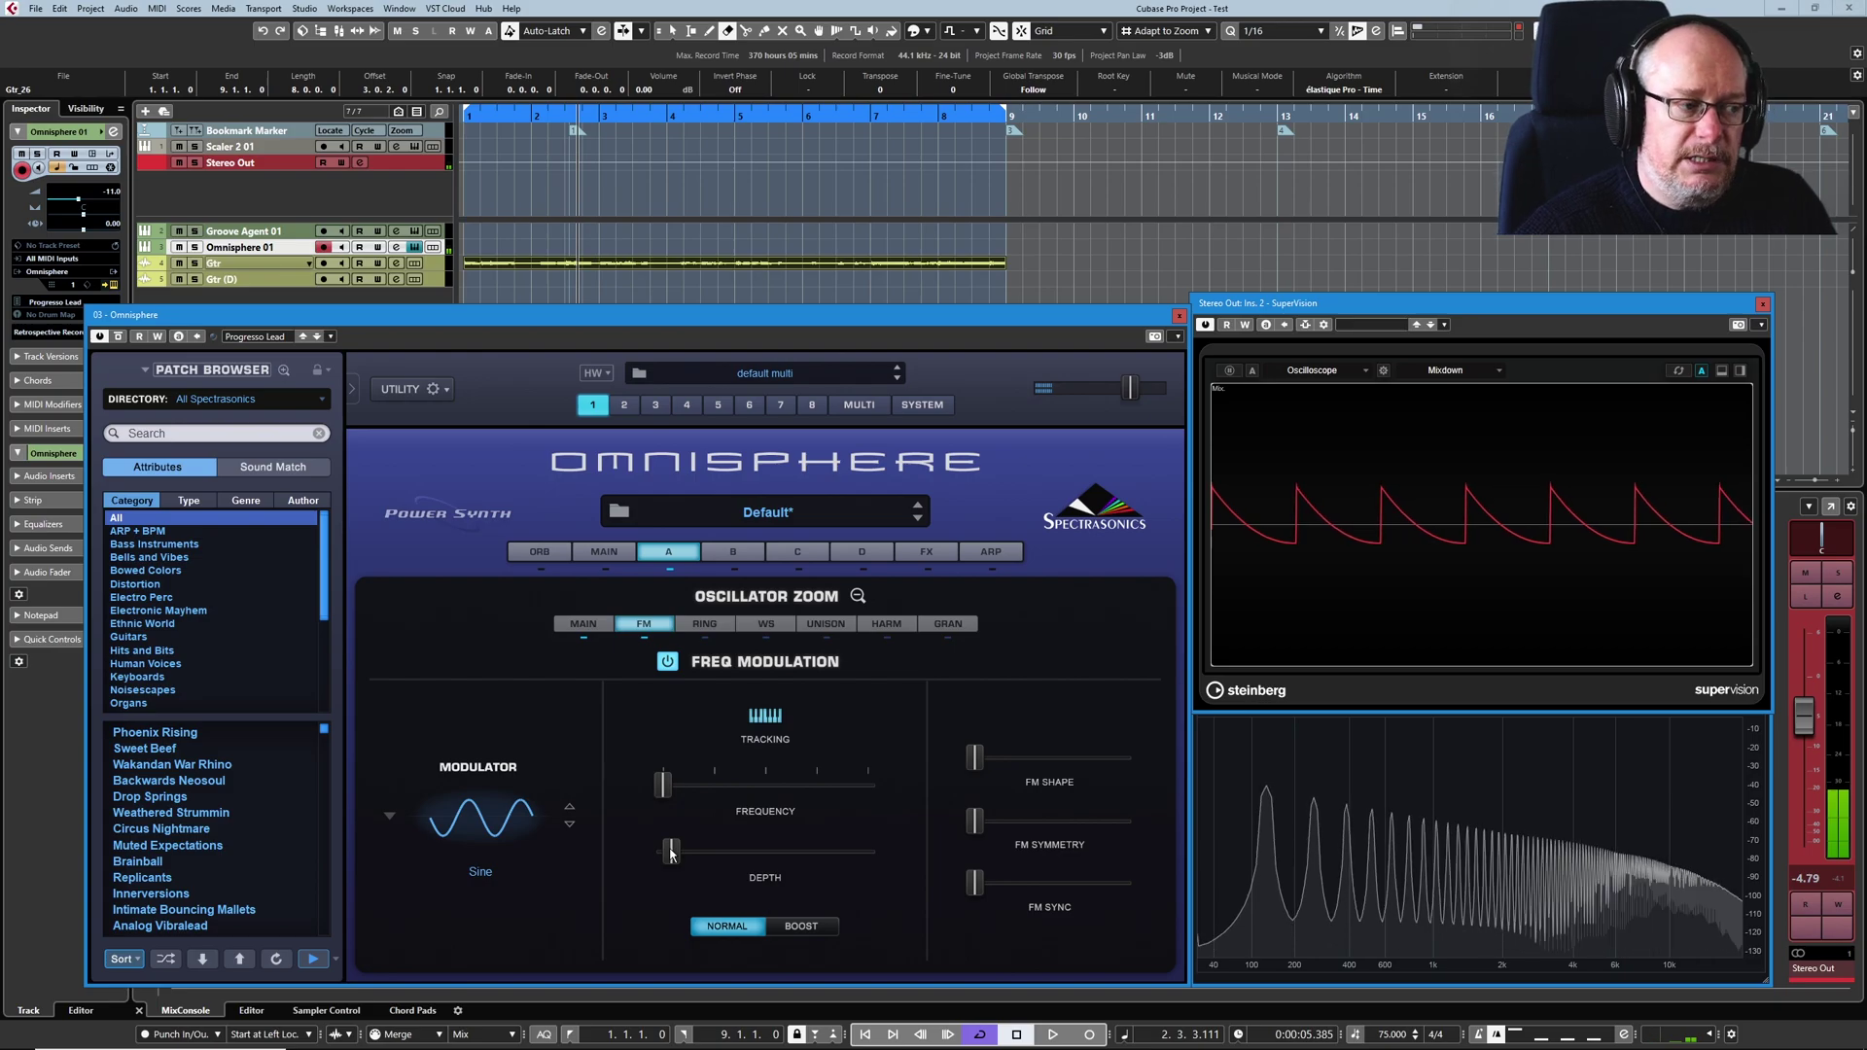
left_click_drag(676, 849, 767, 853)
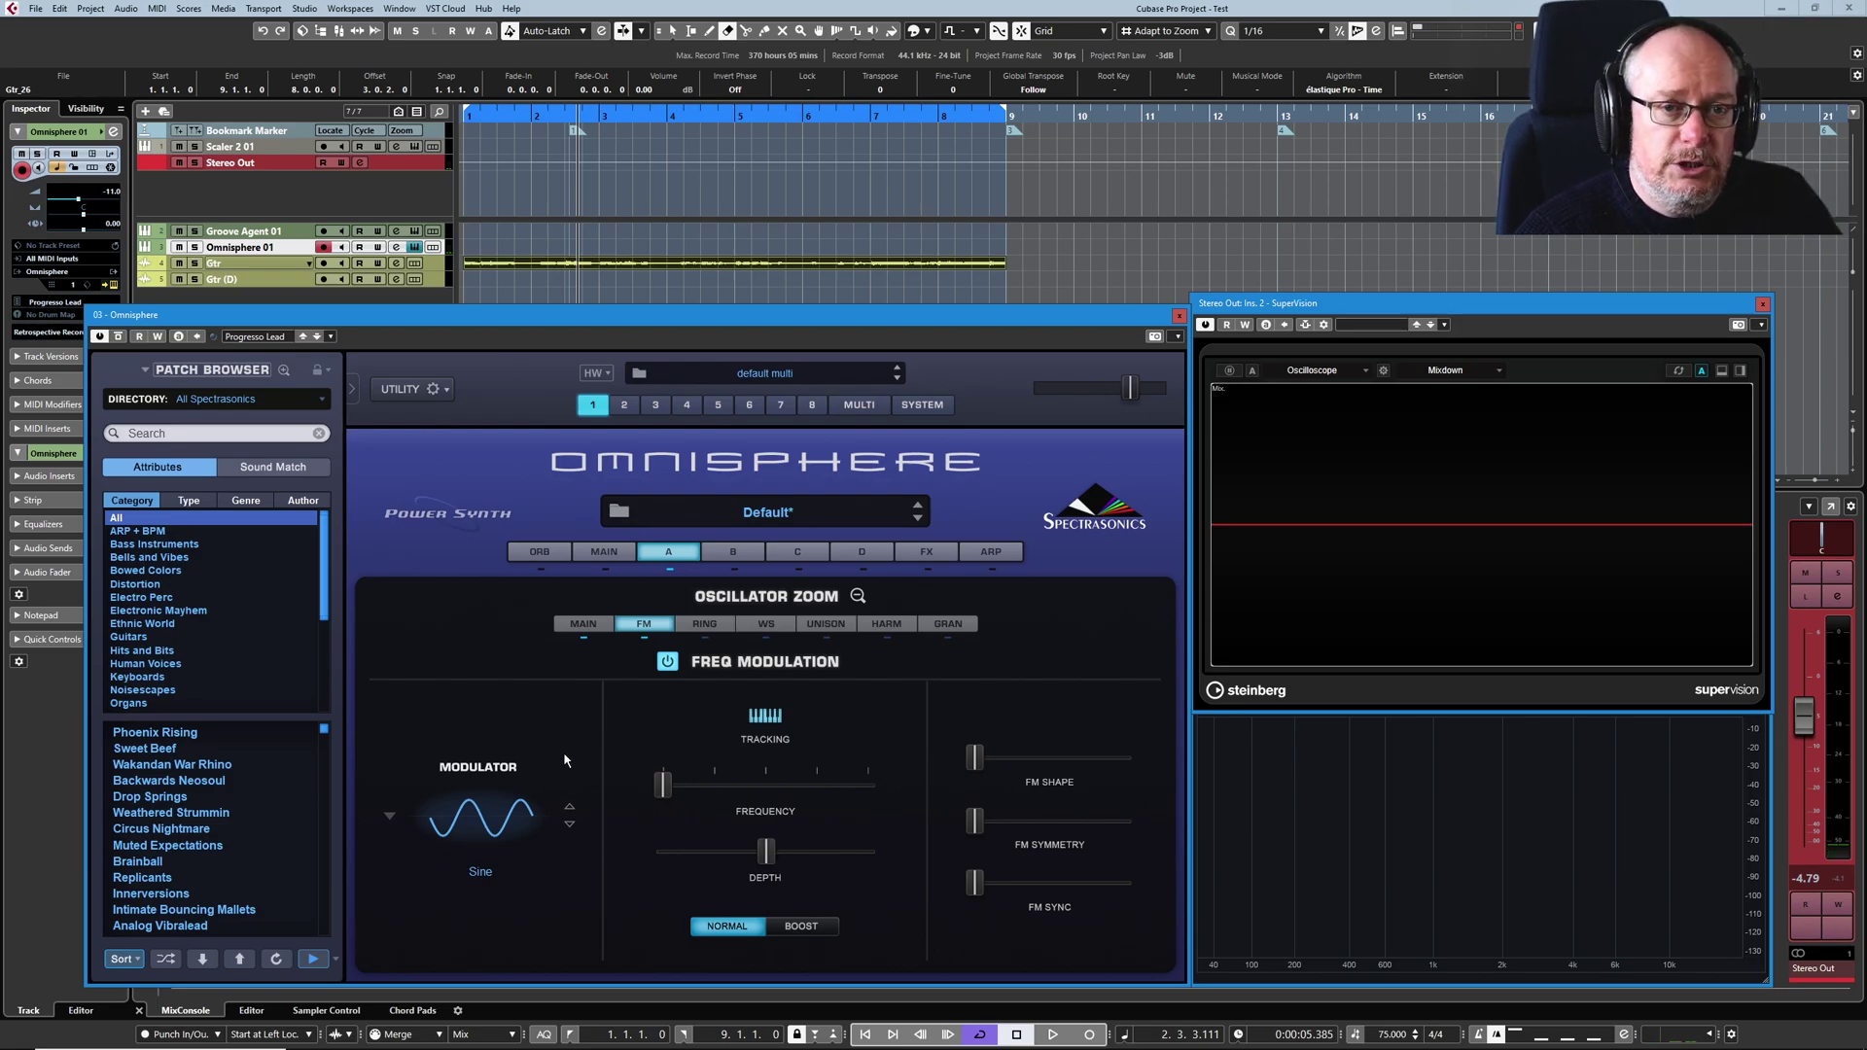
- Try Triangle and then Saw as the FM modulator waveform
left_click(486, 822)
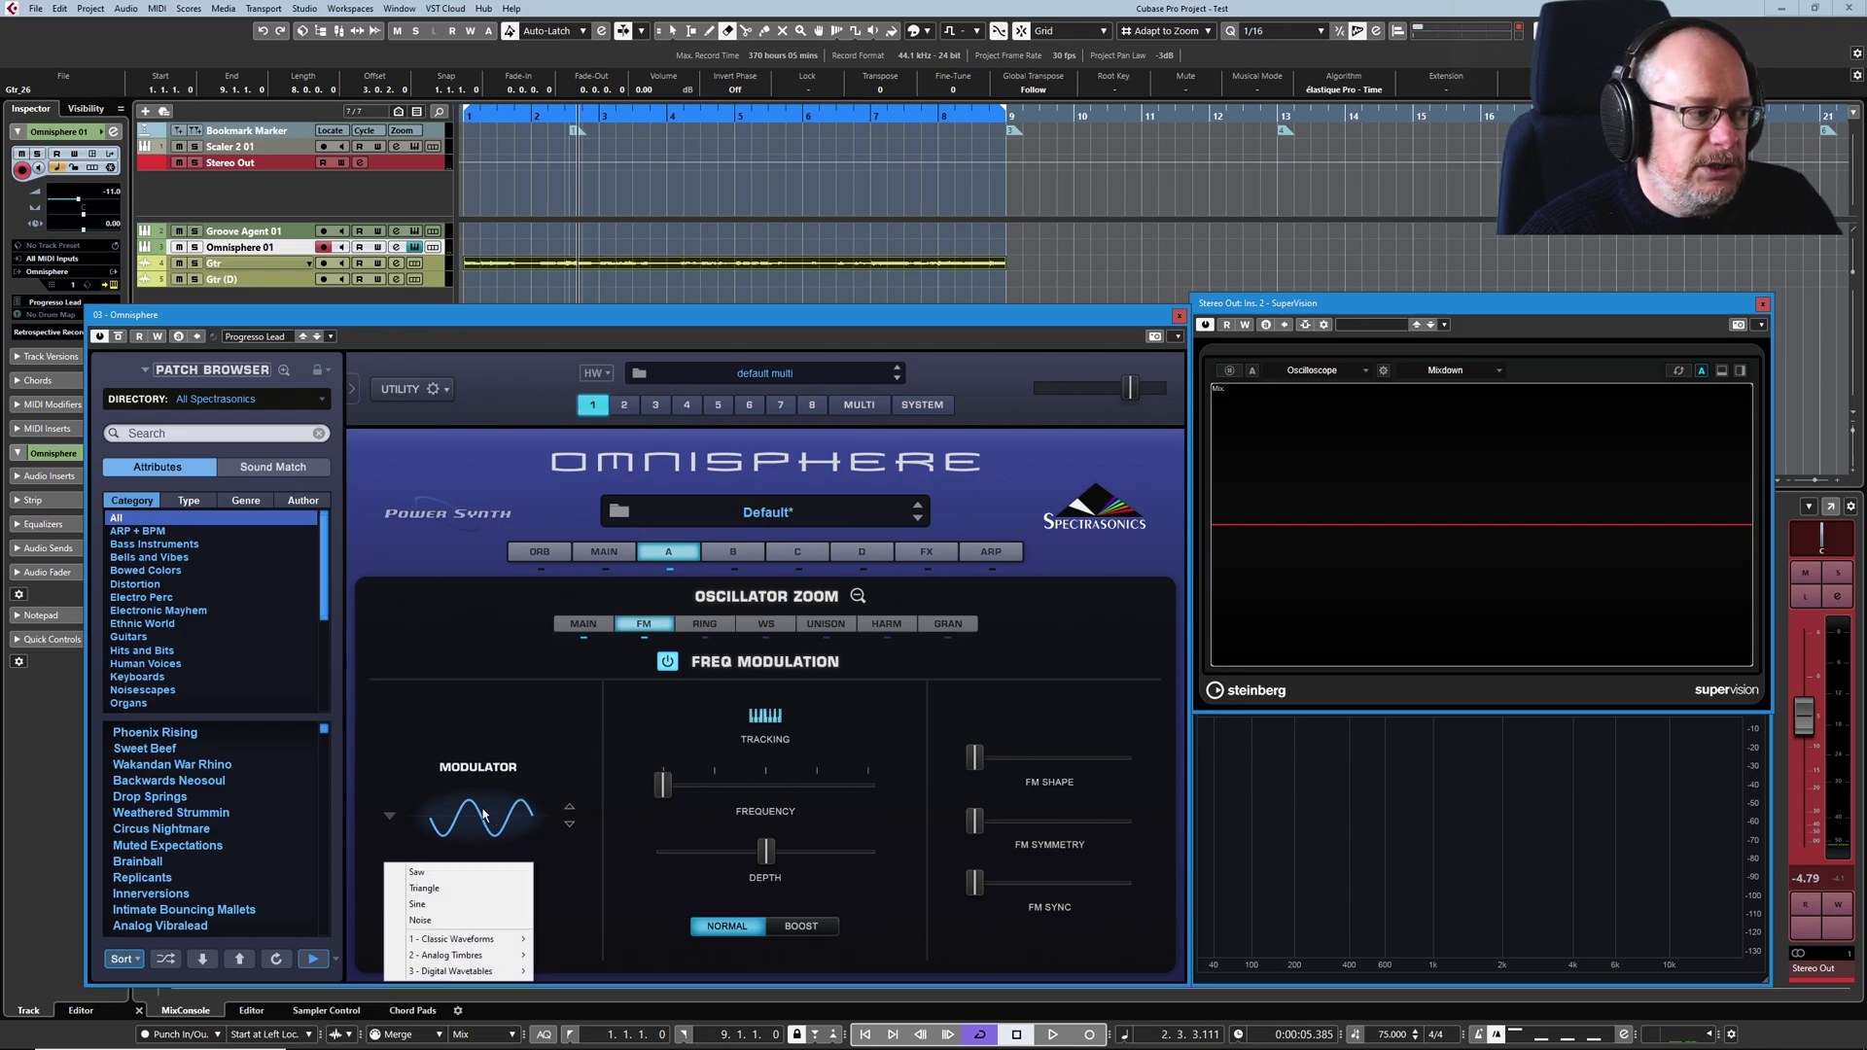
left_click(433, 889)
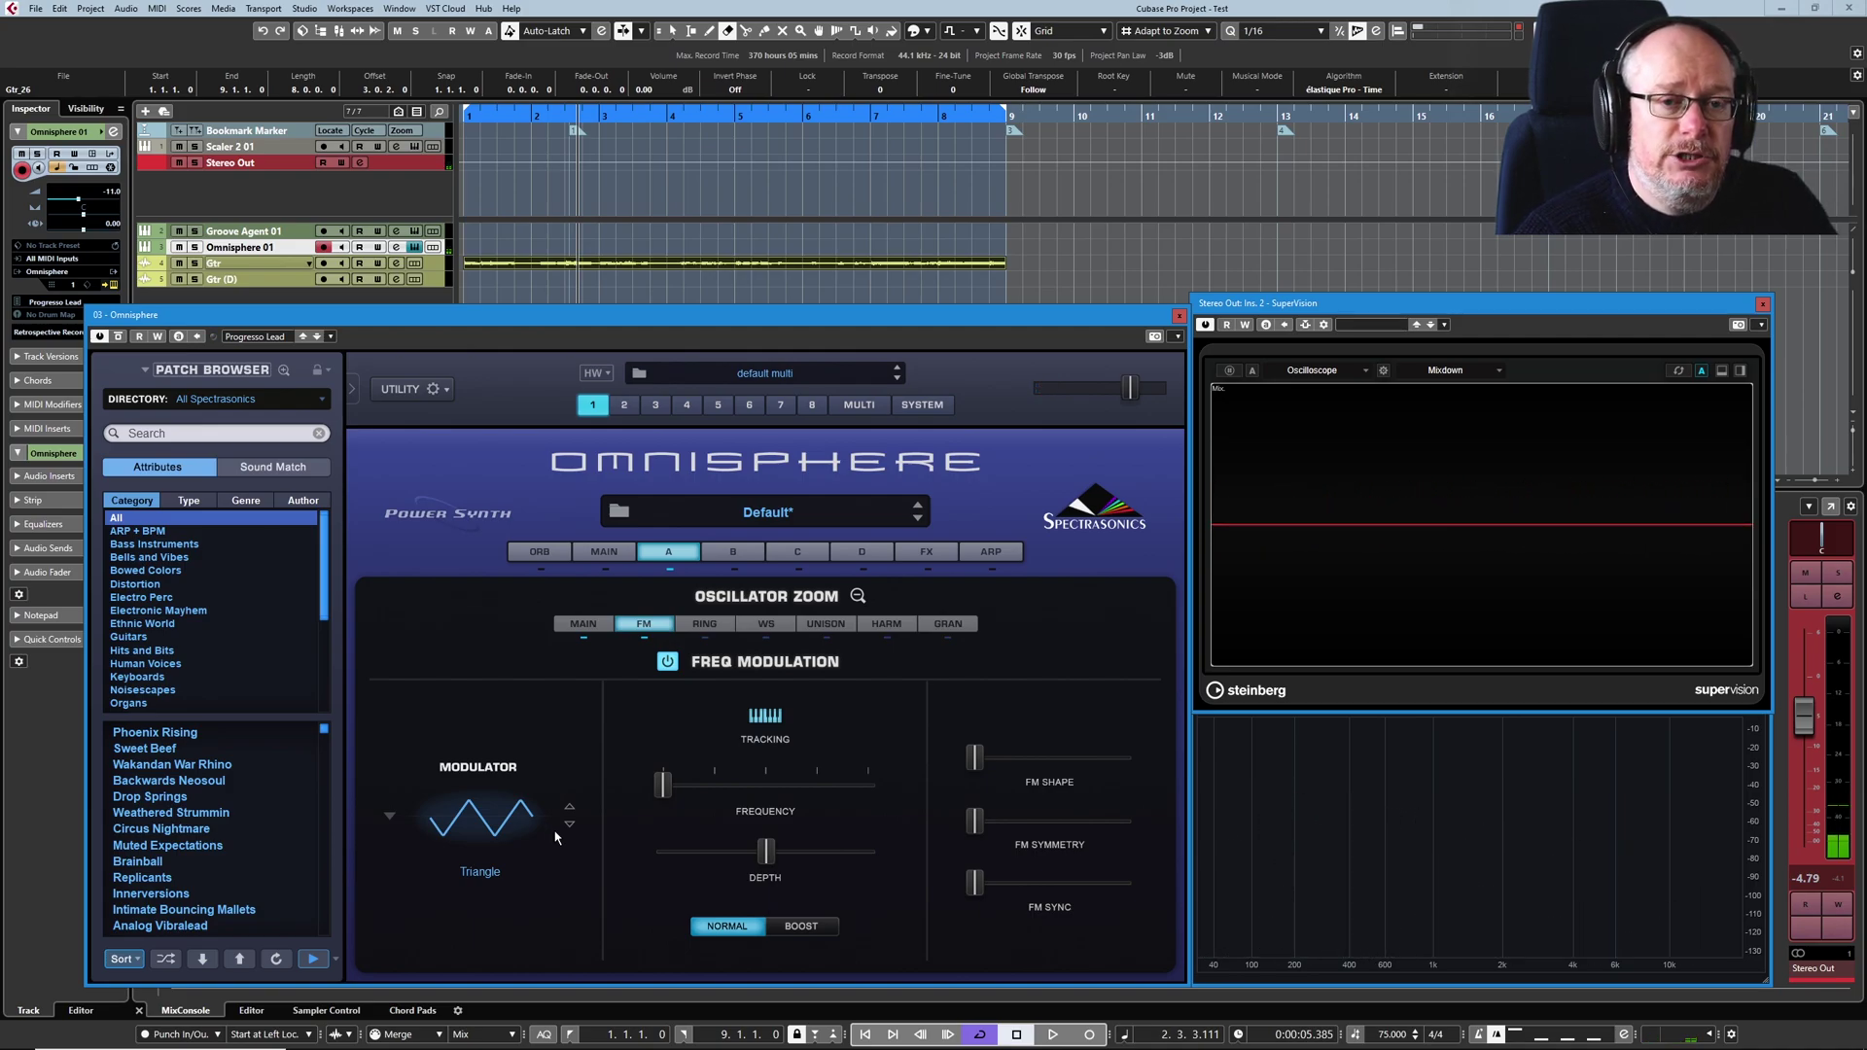
left_click(498, 823)
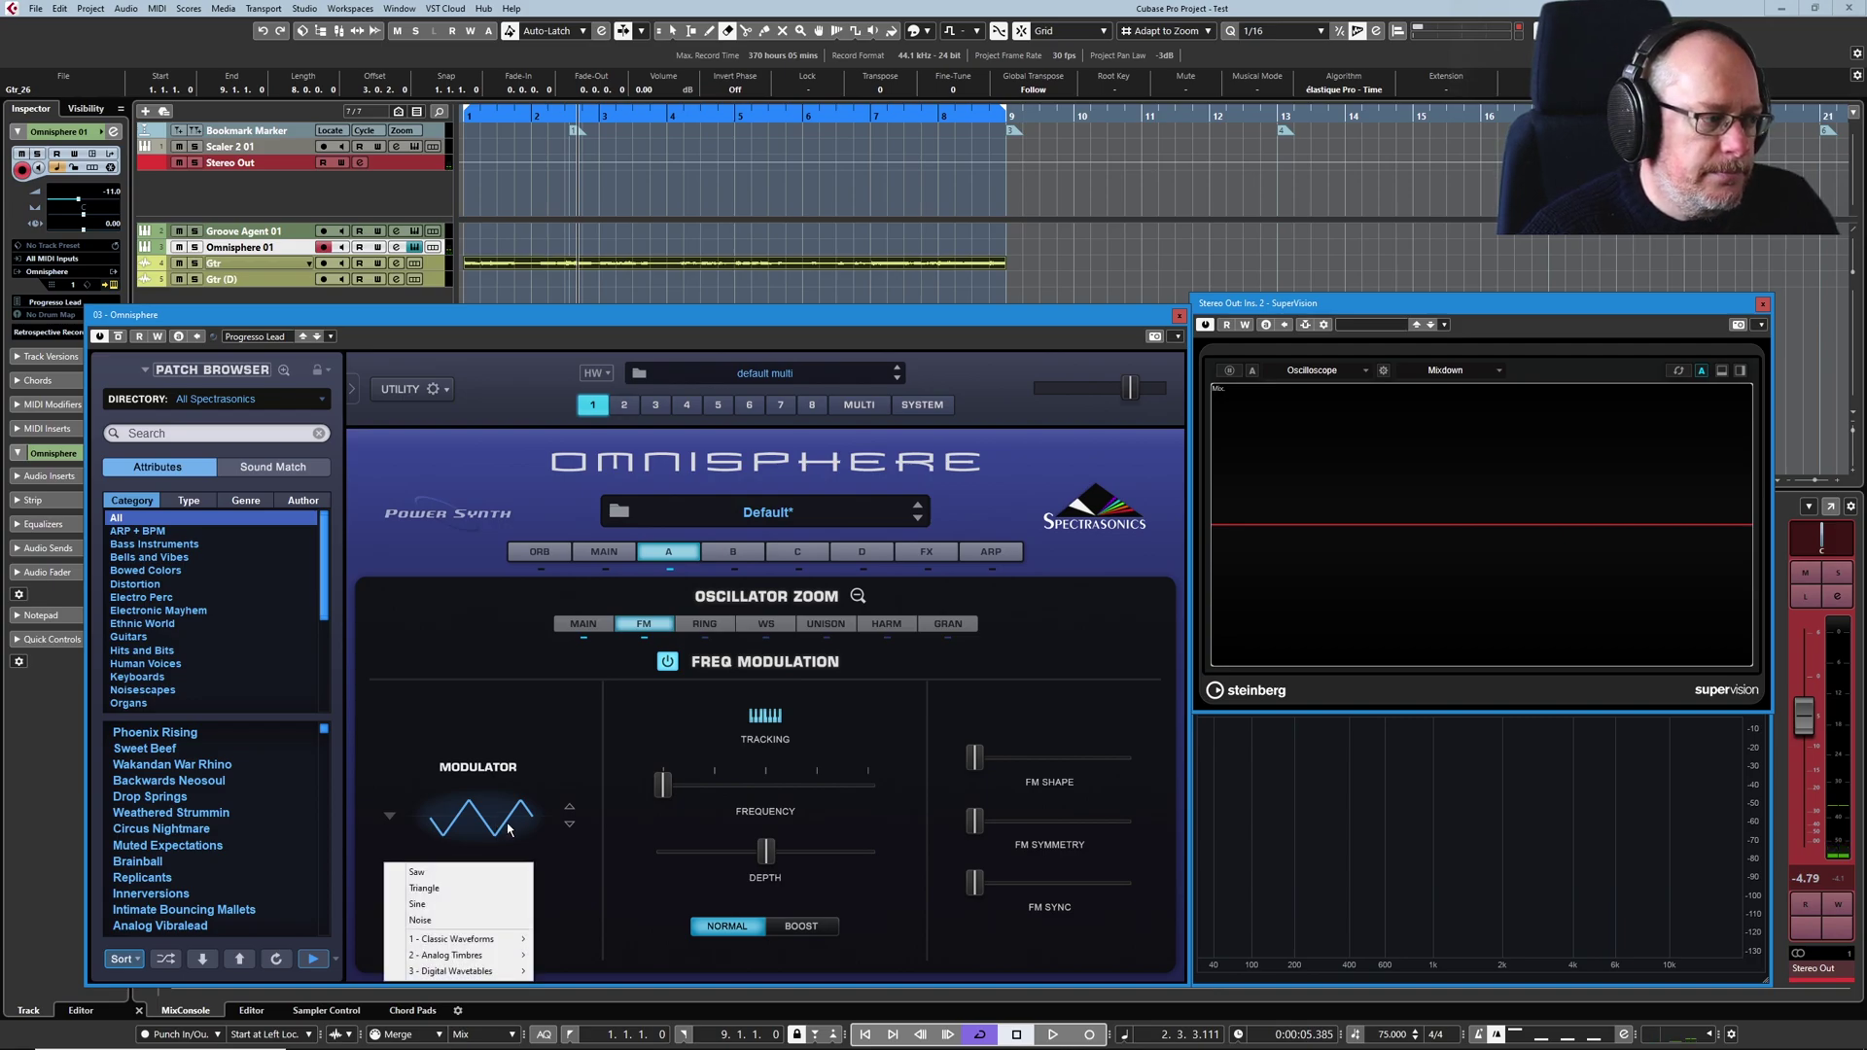
left_click(432, 874)
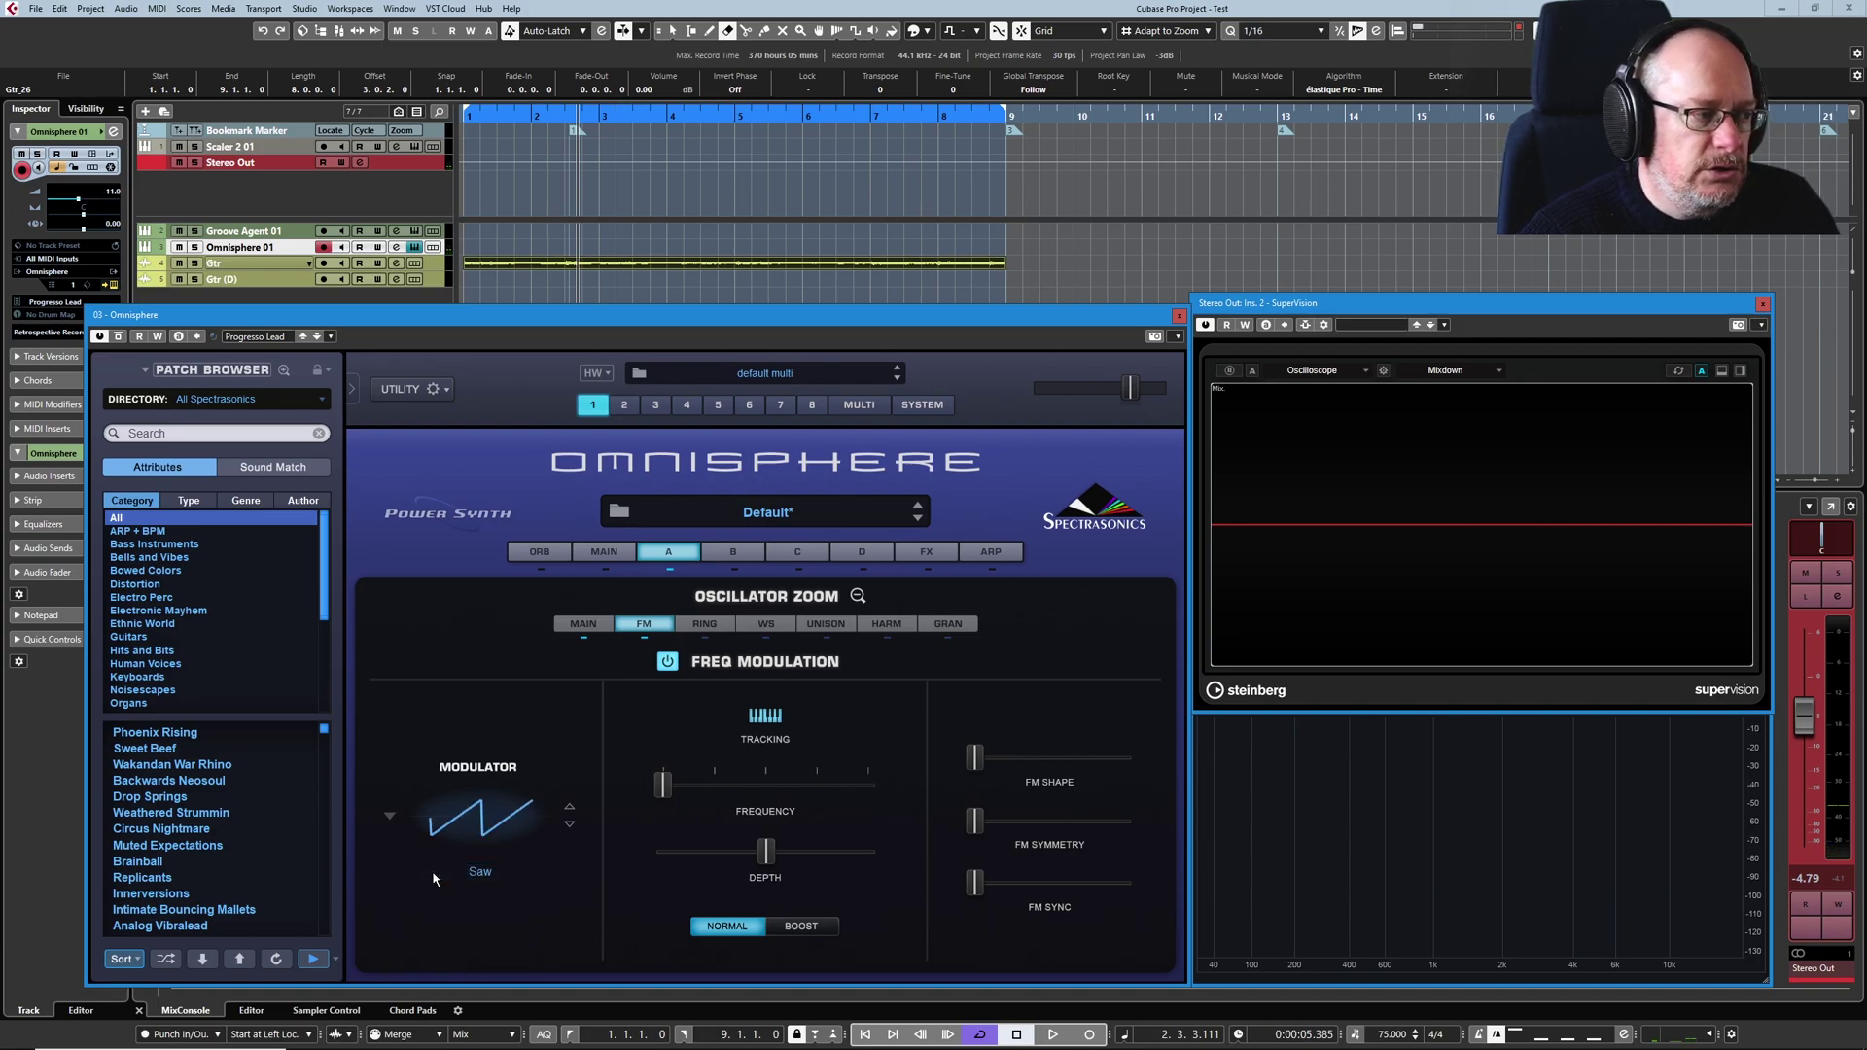
- Set the modulator waveform to 2 - Analog Timbres > Octaves > Modern Times
left_click(481, 826)
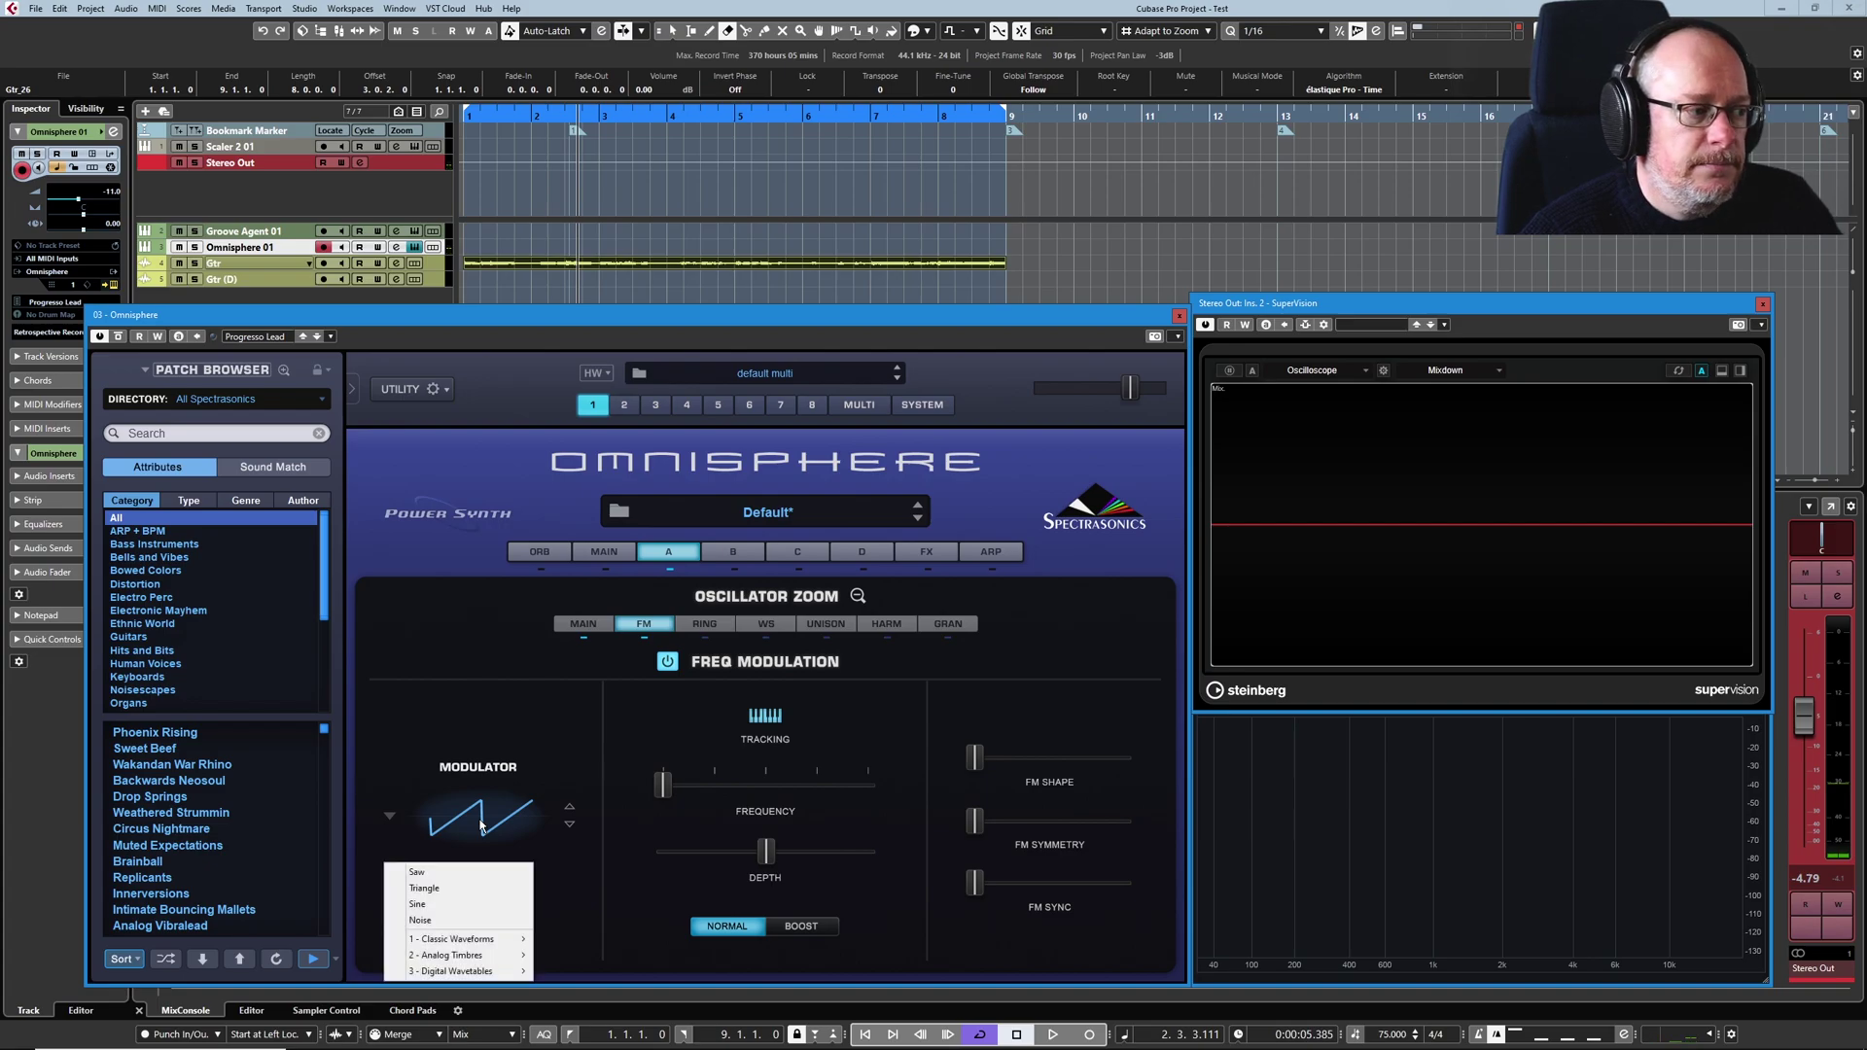
mouse_move(467, 956)
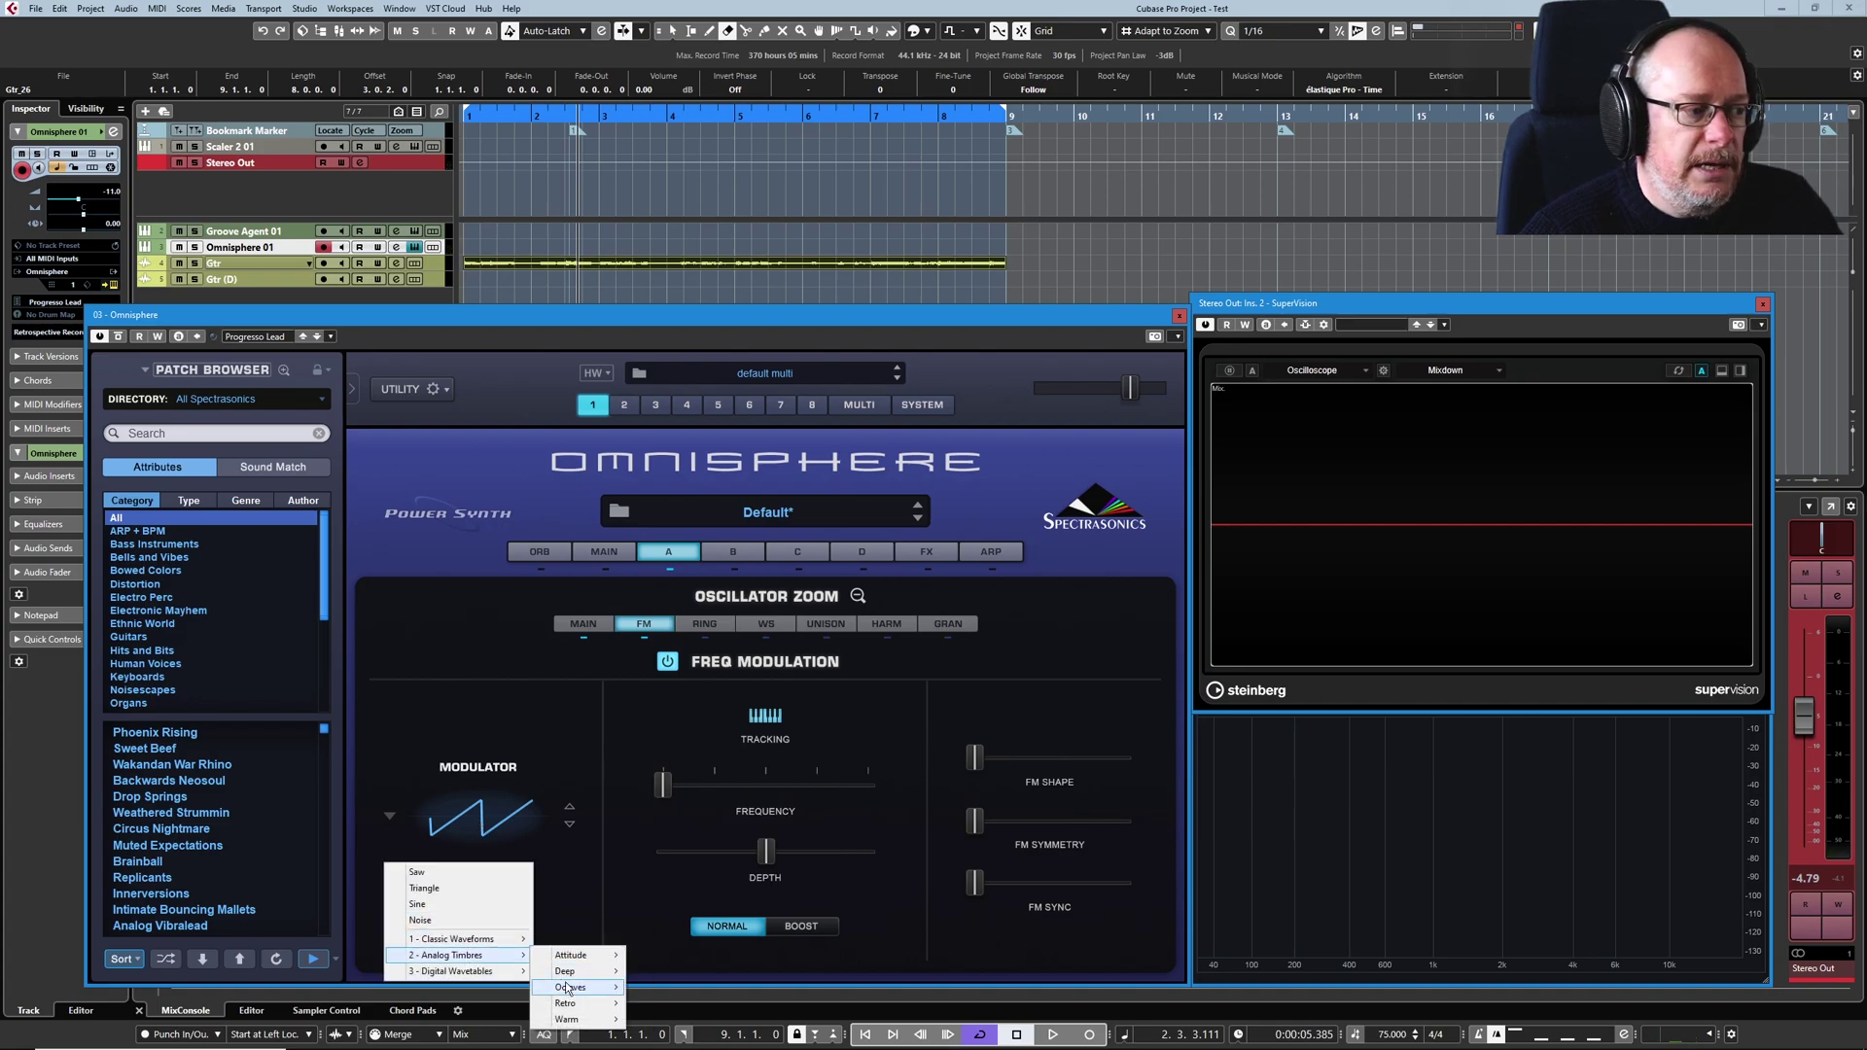
mouse_move(571, 989)
left_click(690, 874)
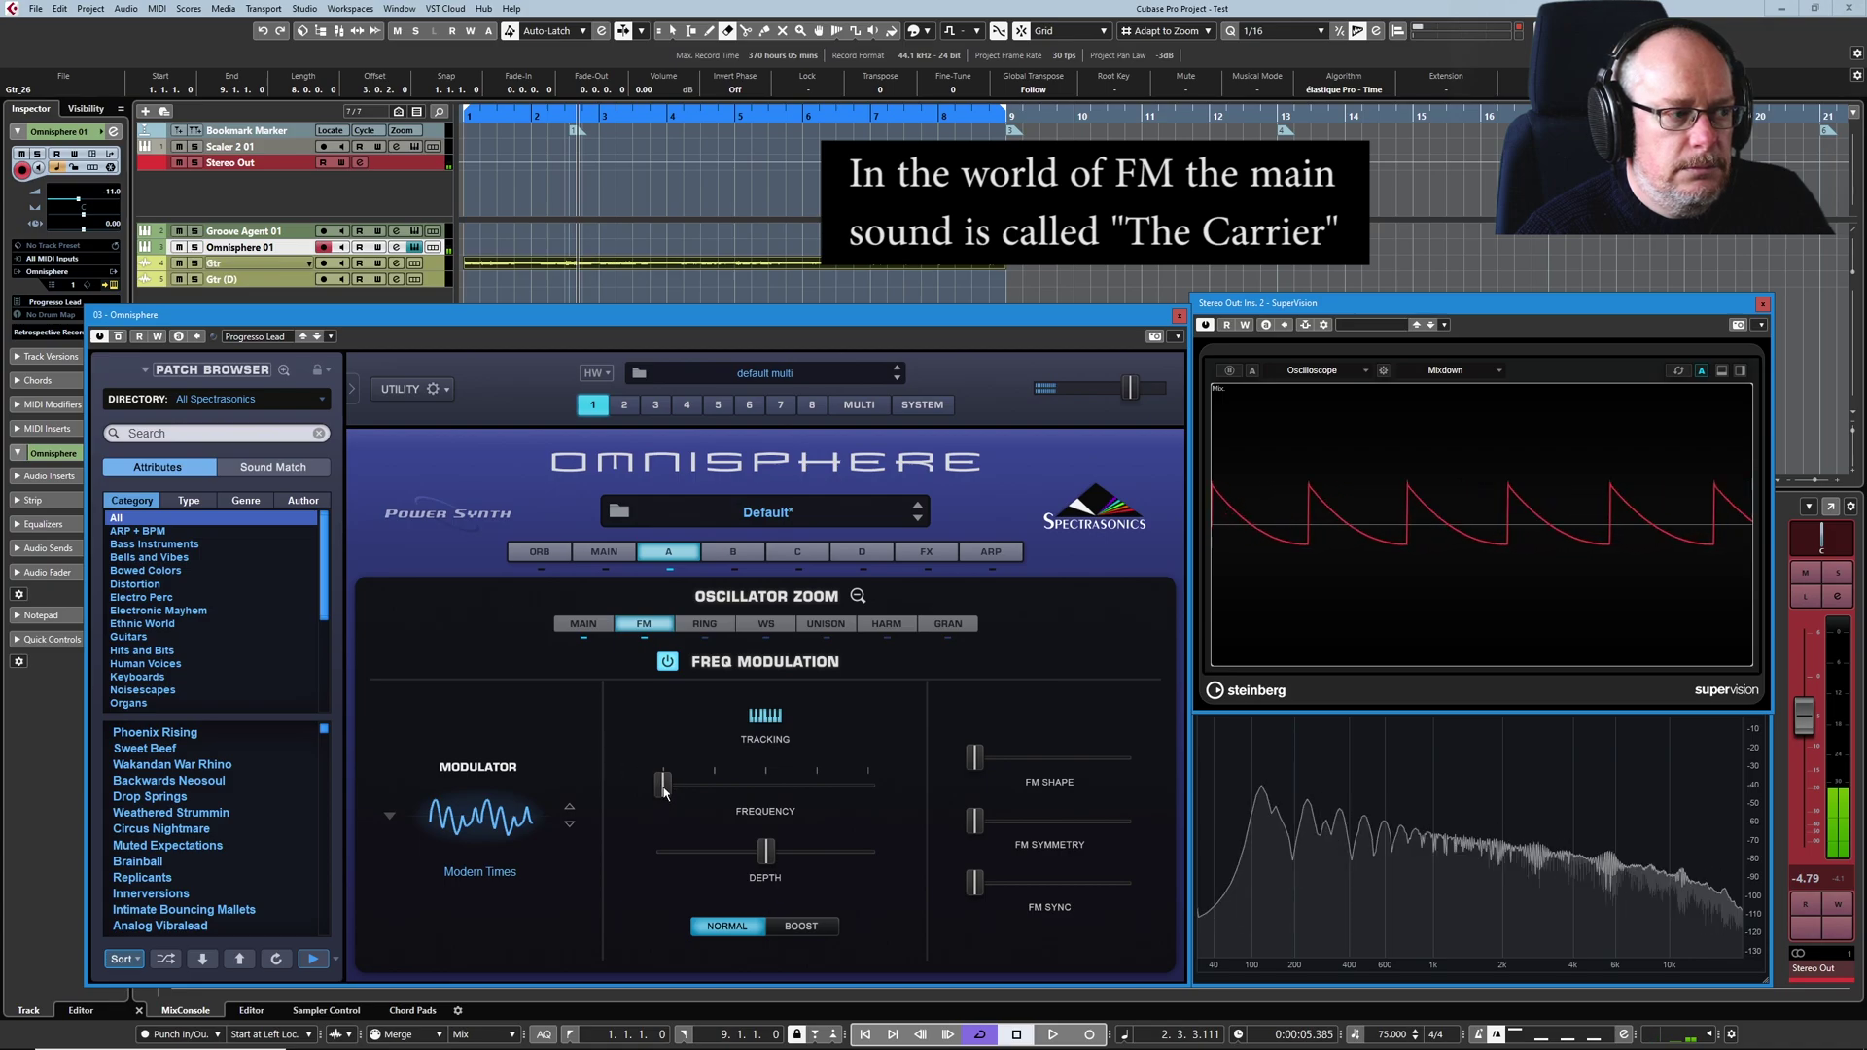
mouse_move(662, 792)
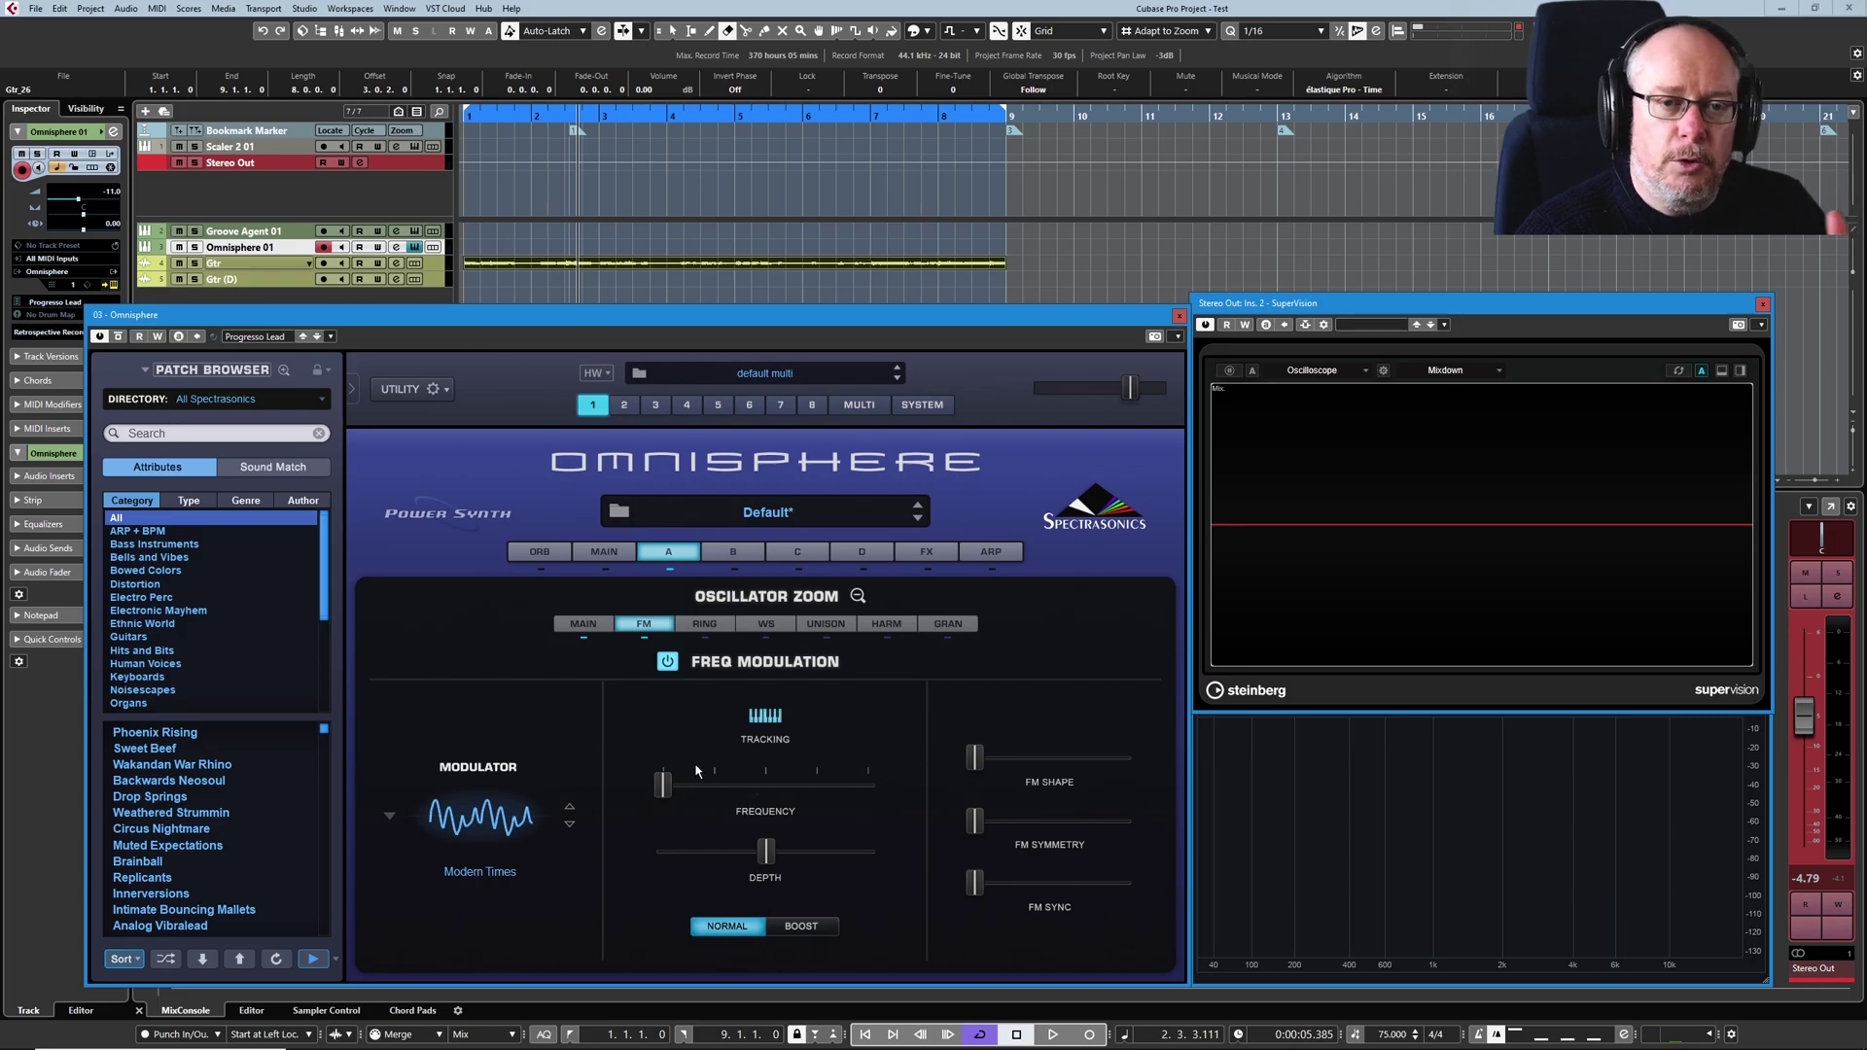
- Make the FM modulator a sine wave and raise its frequency to about 0.25
left_click(469, 825)
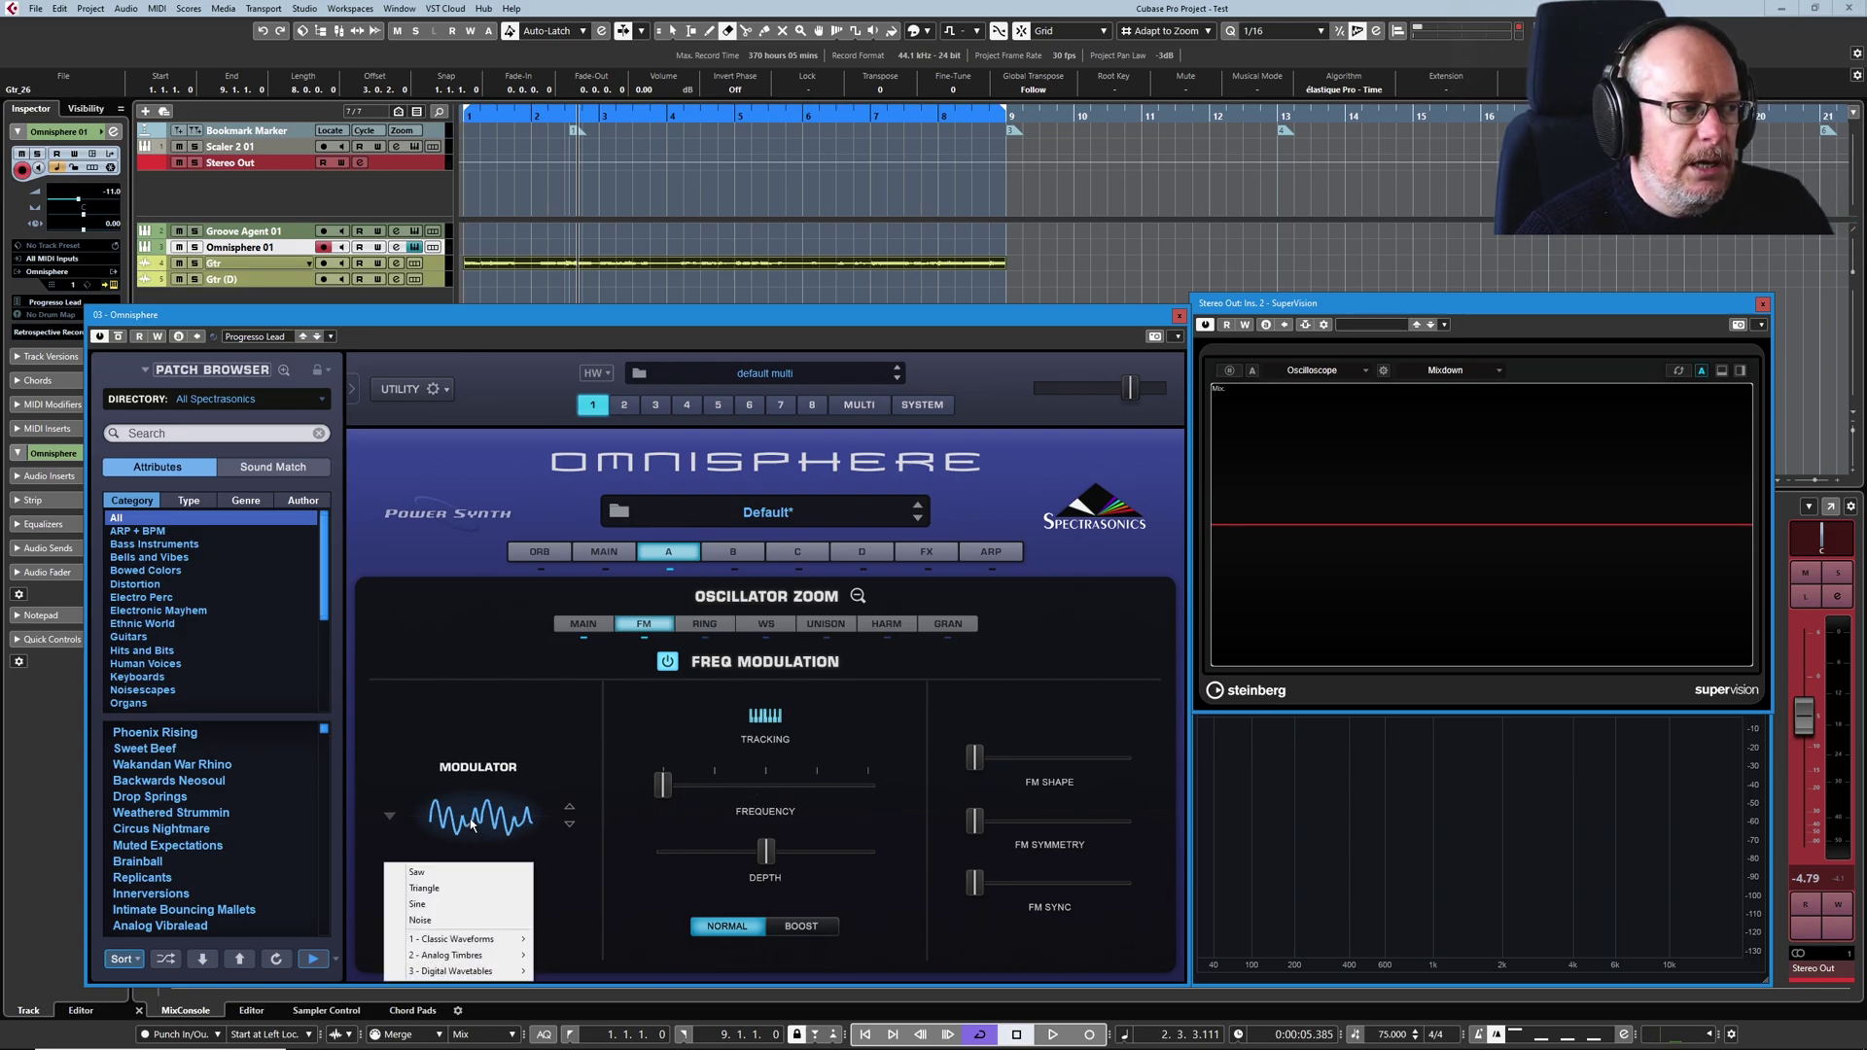
left_click(446, 903)
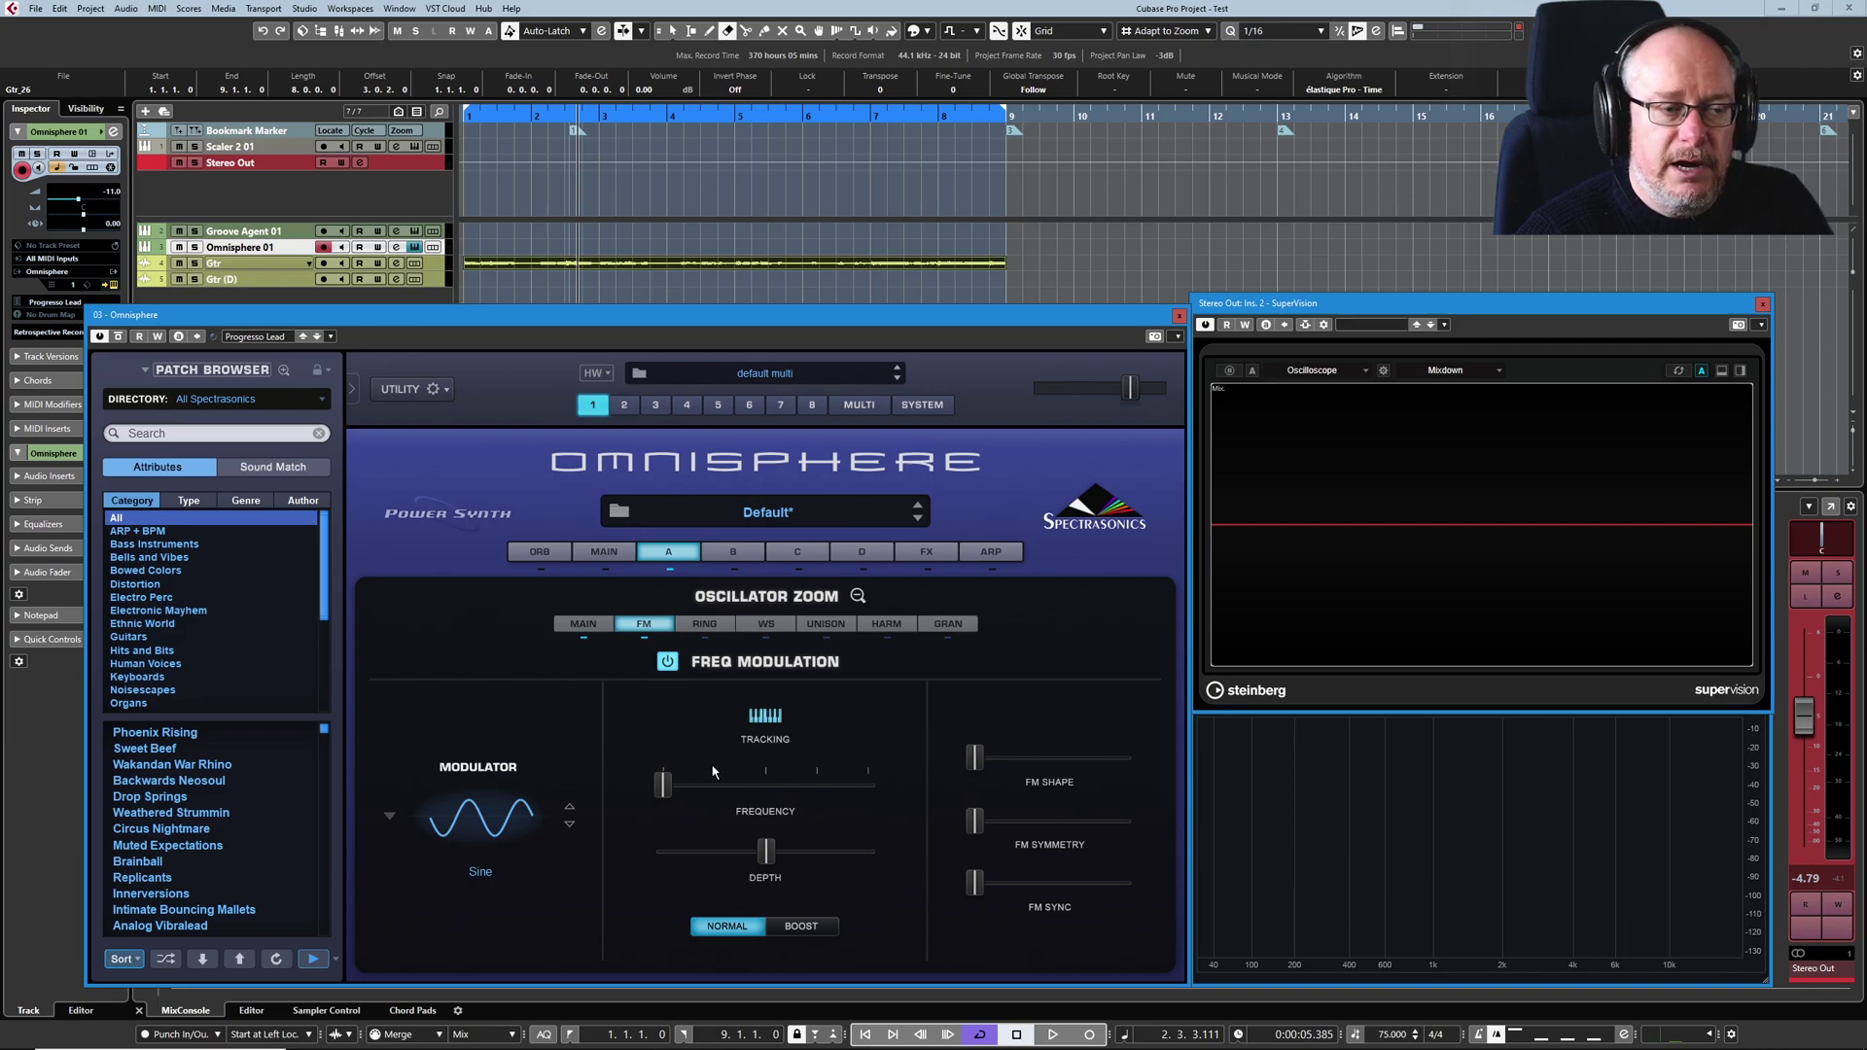
left_click(663, 786)
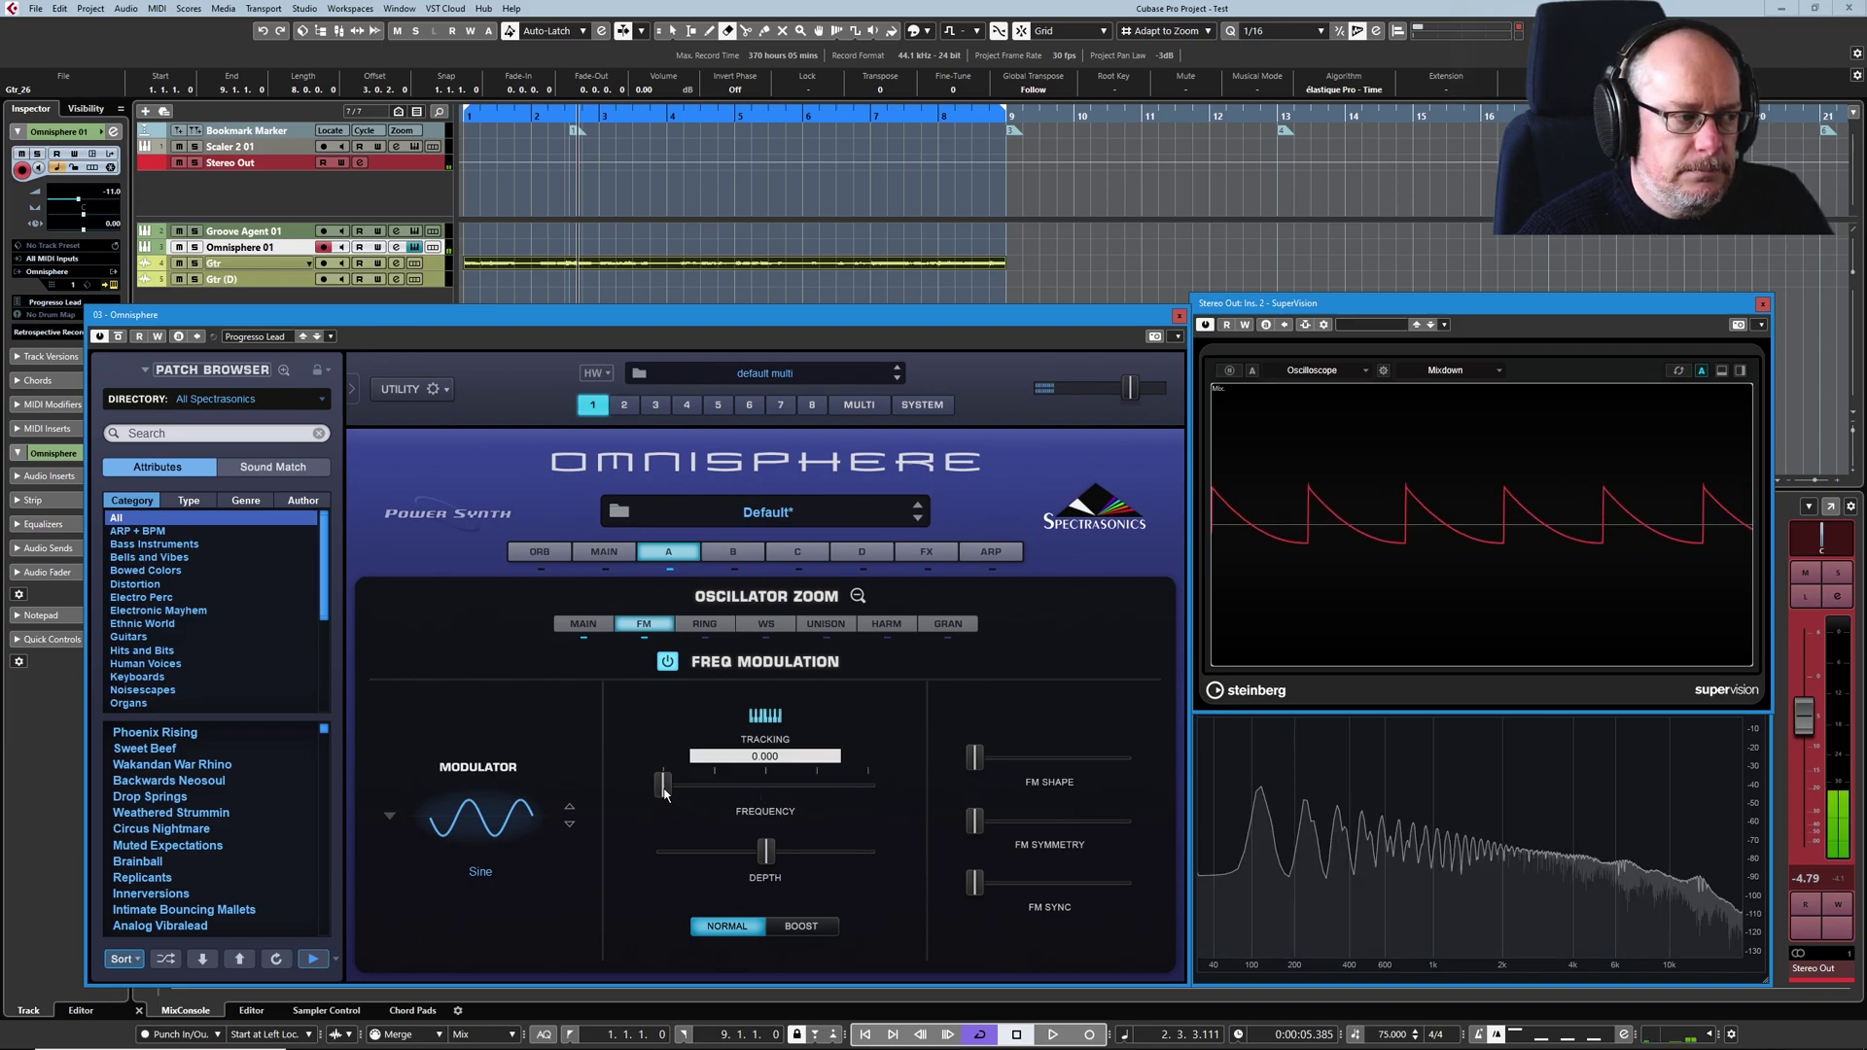
left_click_drag(665, 792, 715, 775)
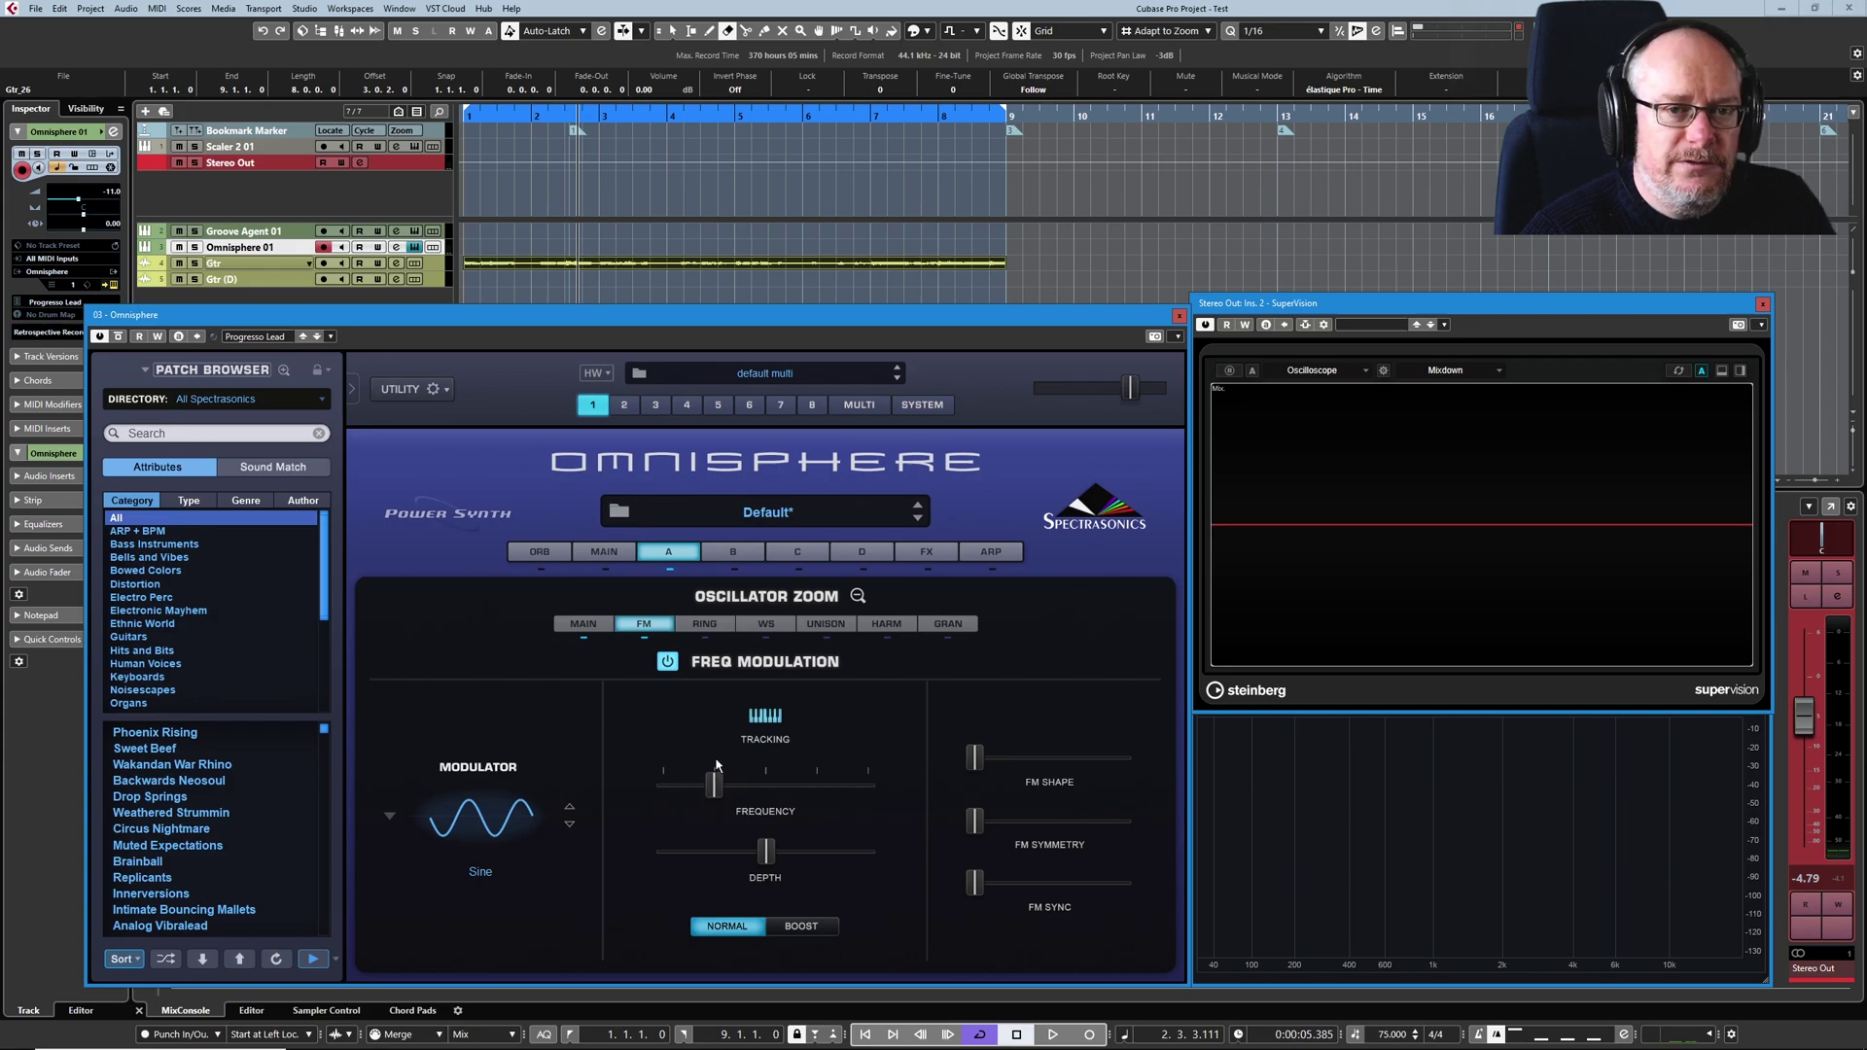
- Enter an exact FM modulator frequency of 0.25
right_click(716, 783)
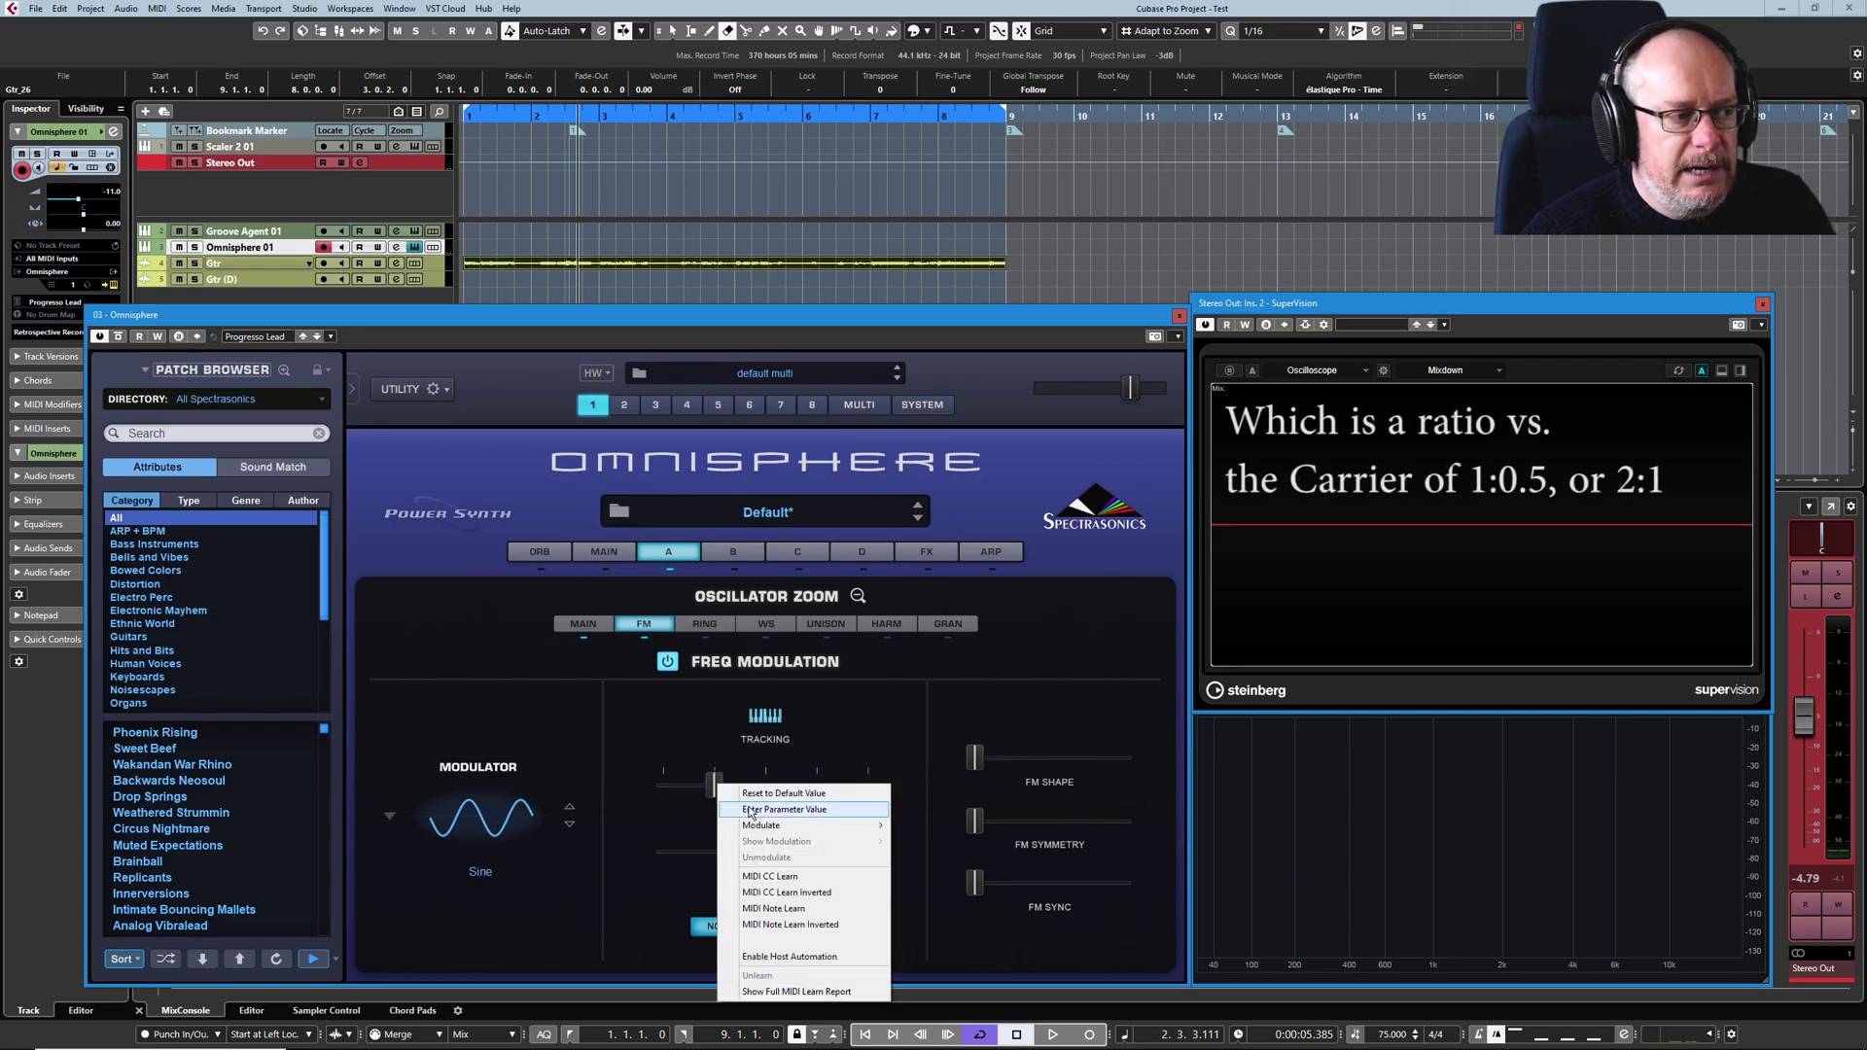
left_click(750, 810)
type("0.25")
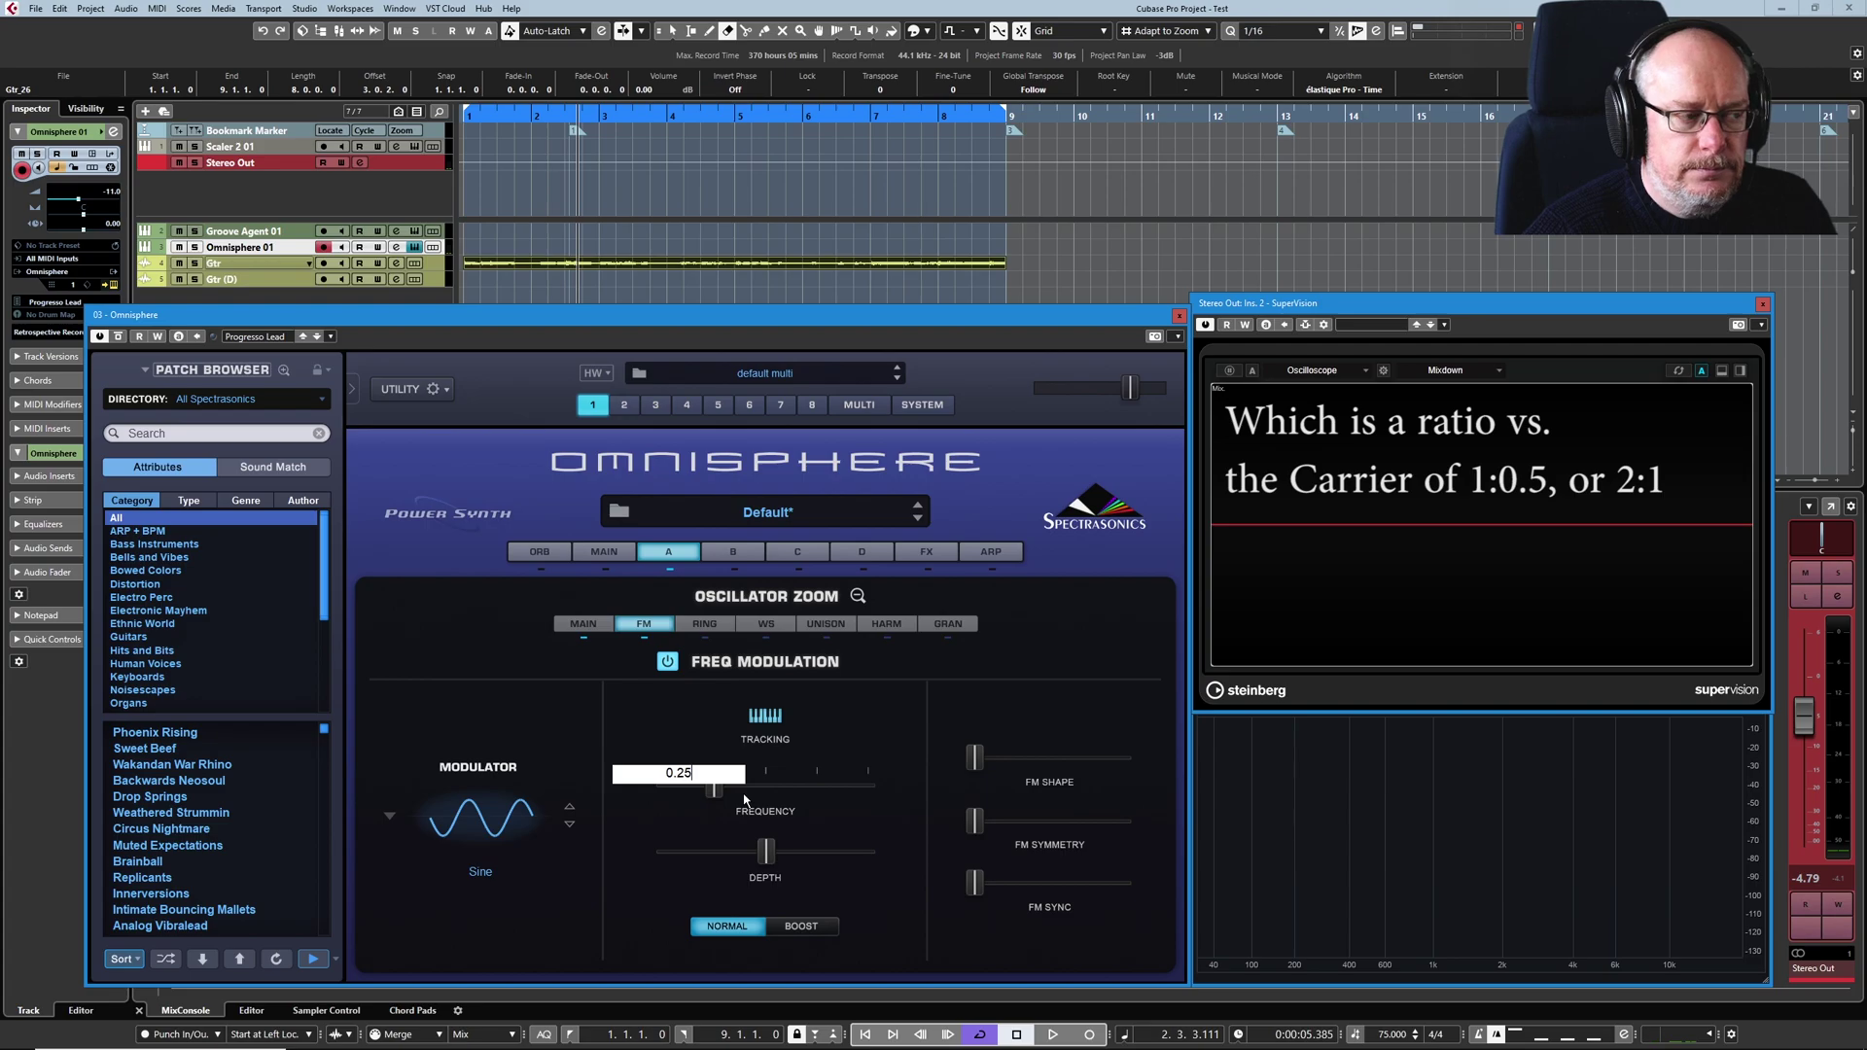
key("Return")
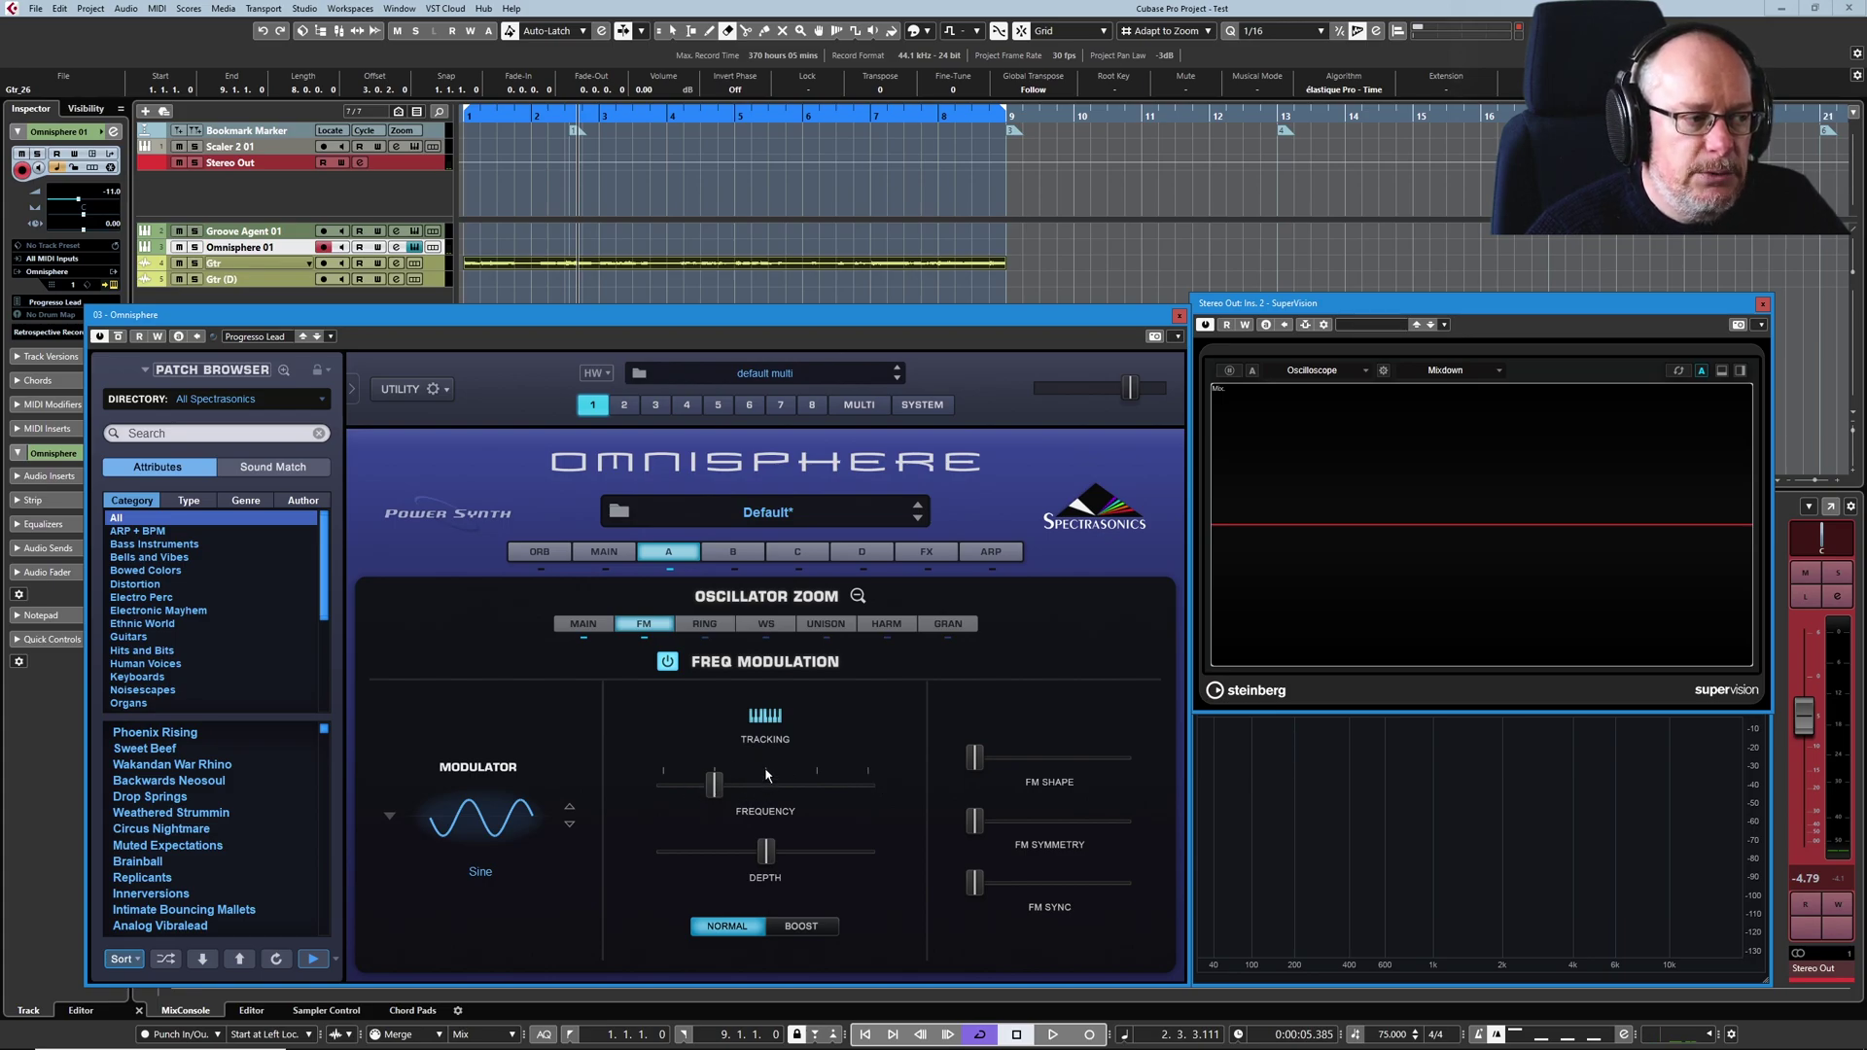
- Set the FM frequency to 0.5, then nudge it slightly above centre
right_click(715, 786)
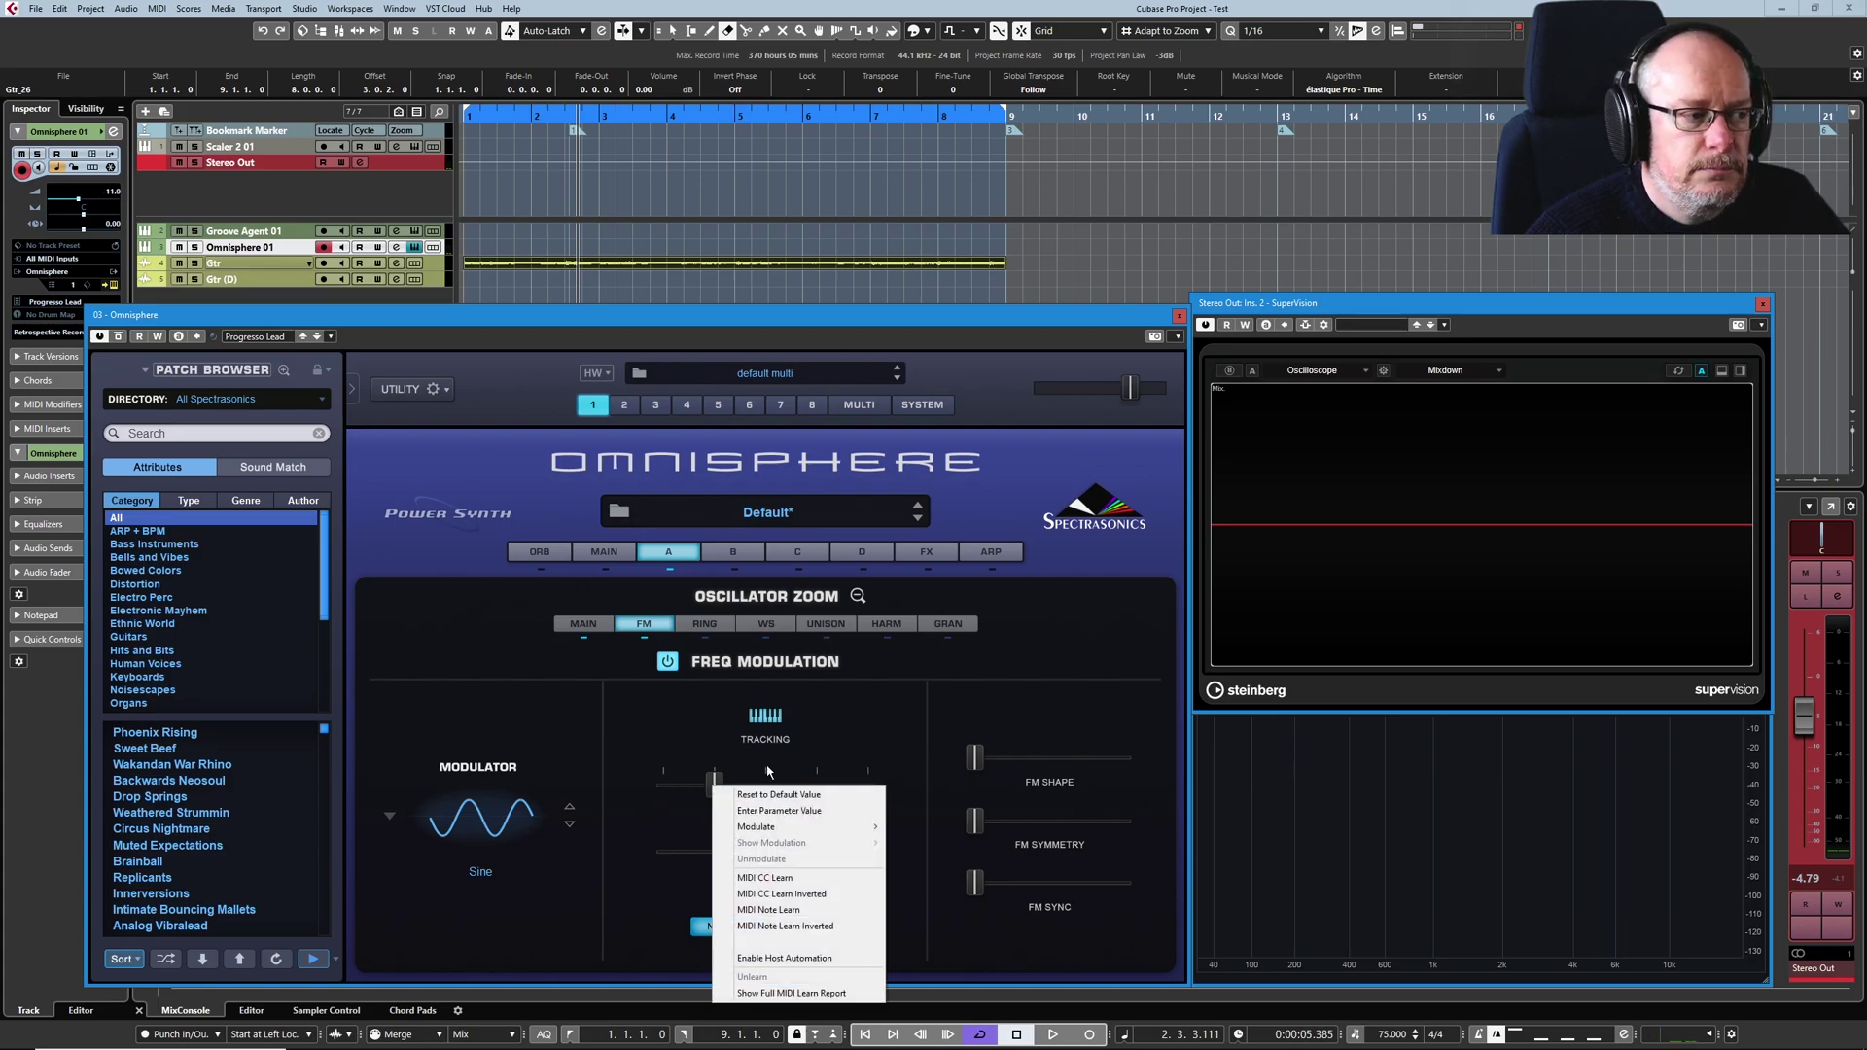
left_click(780, 813)
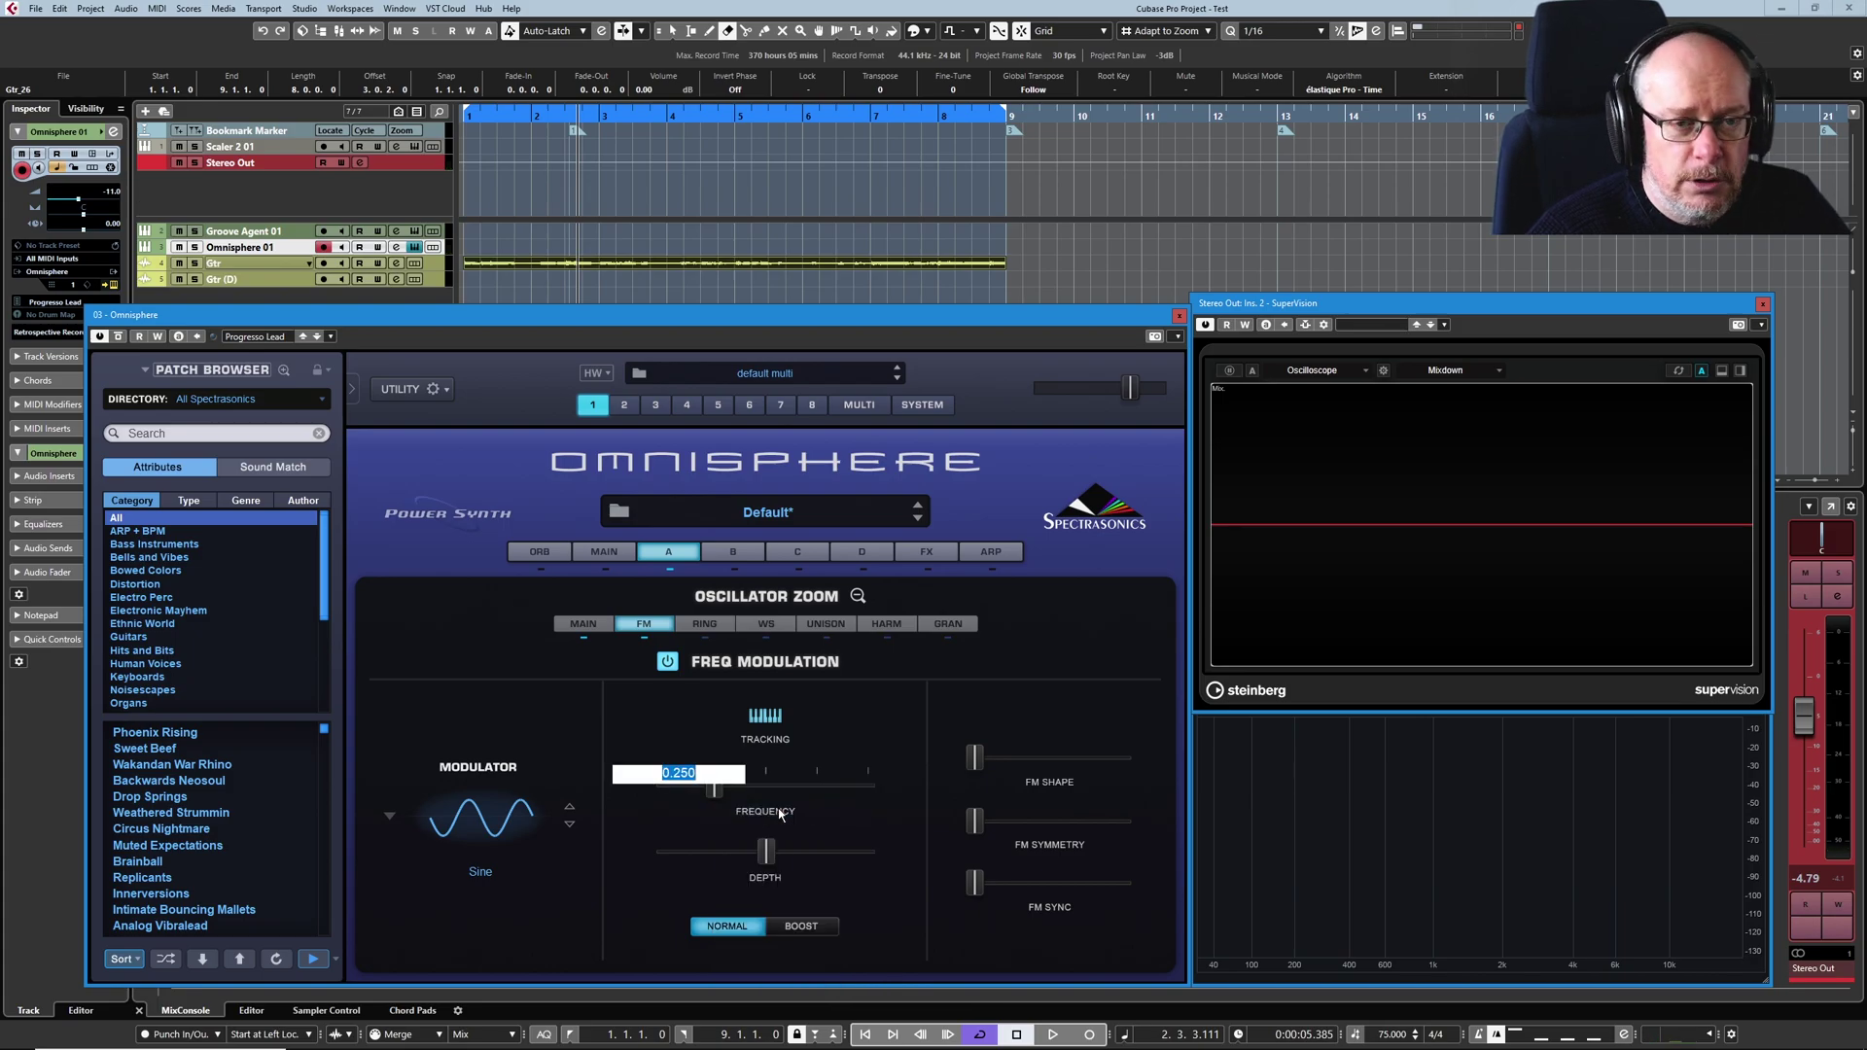
type("0.5")
key("Return")
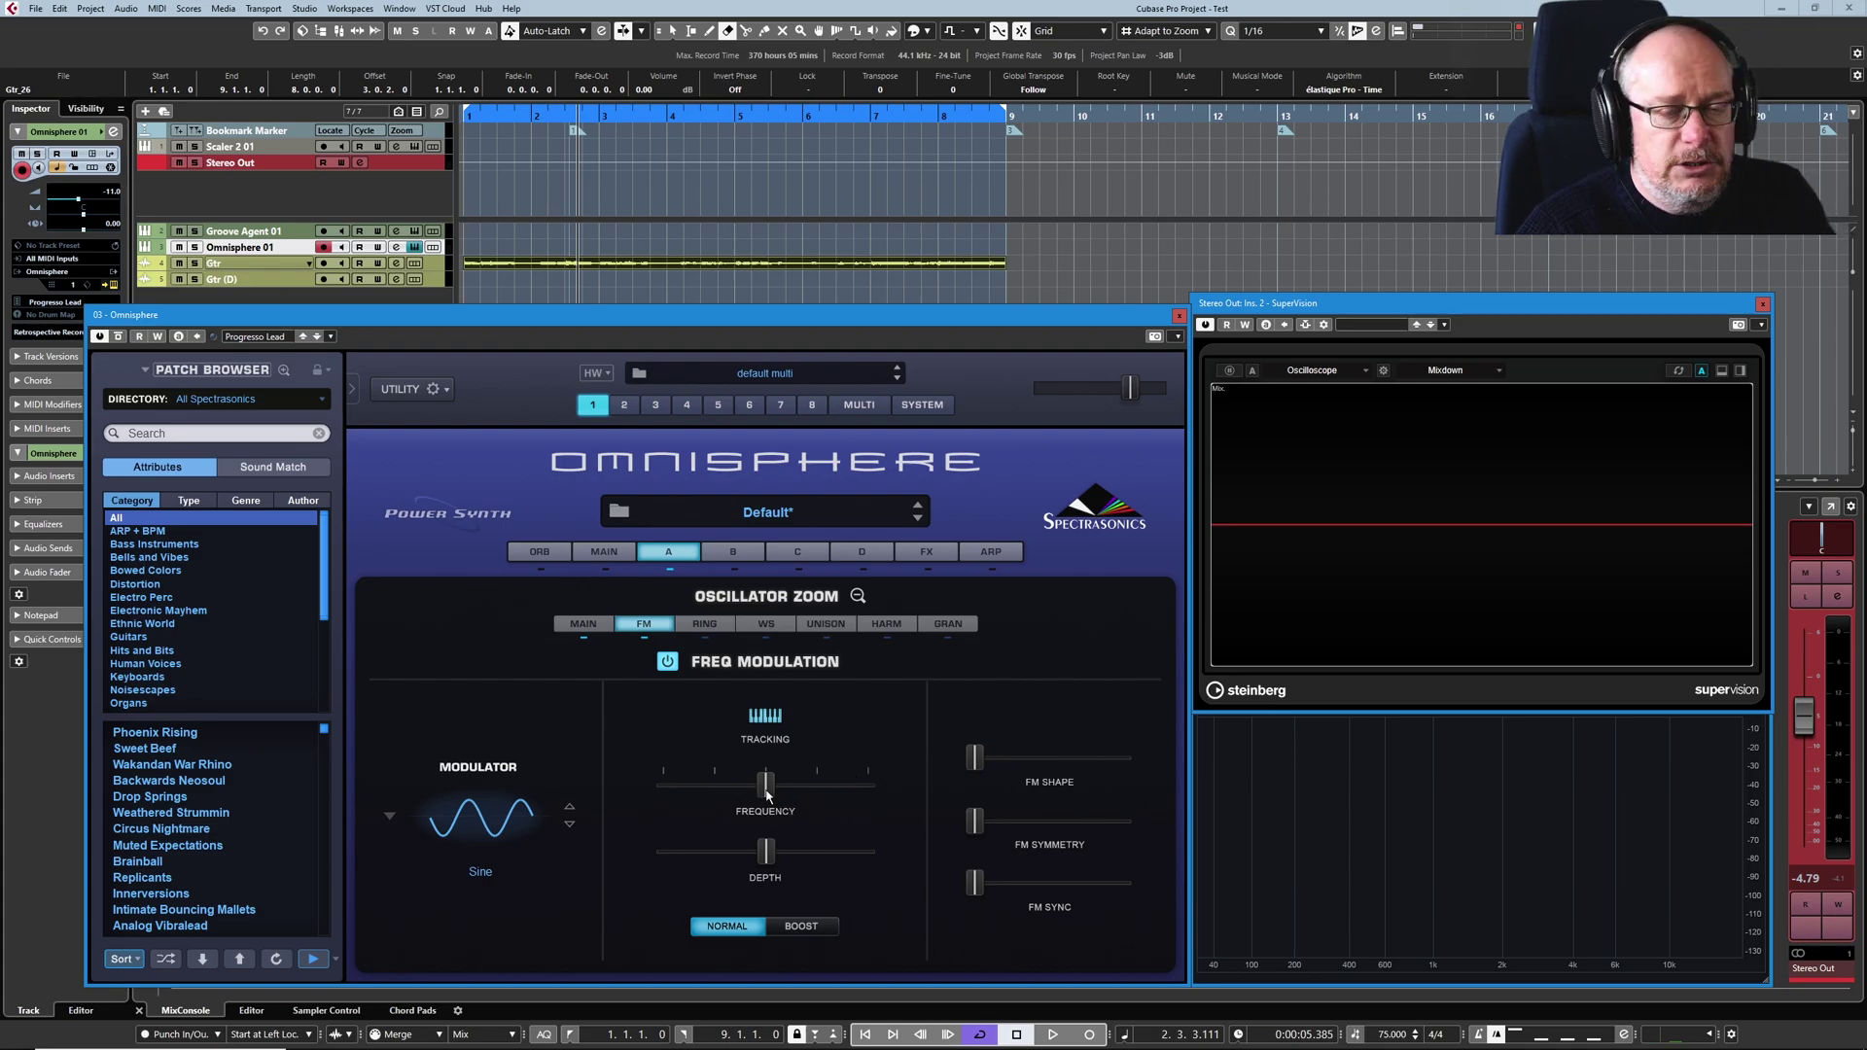
left_click_drag(768, 795, 794, 802)
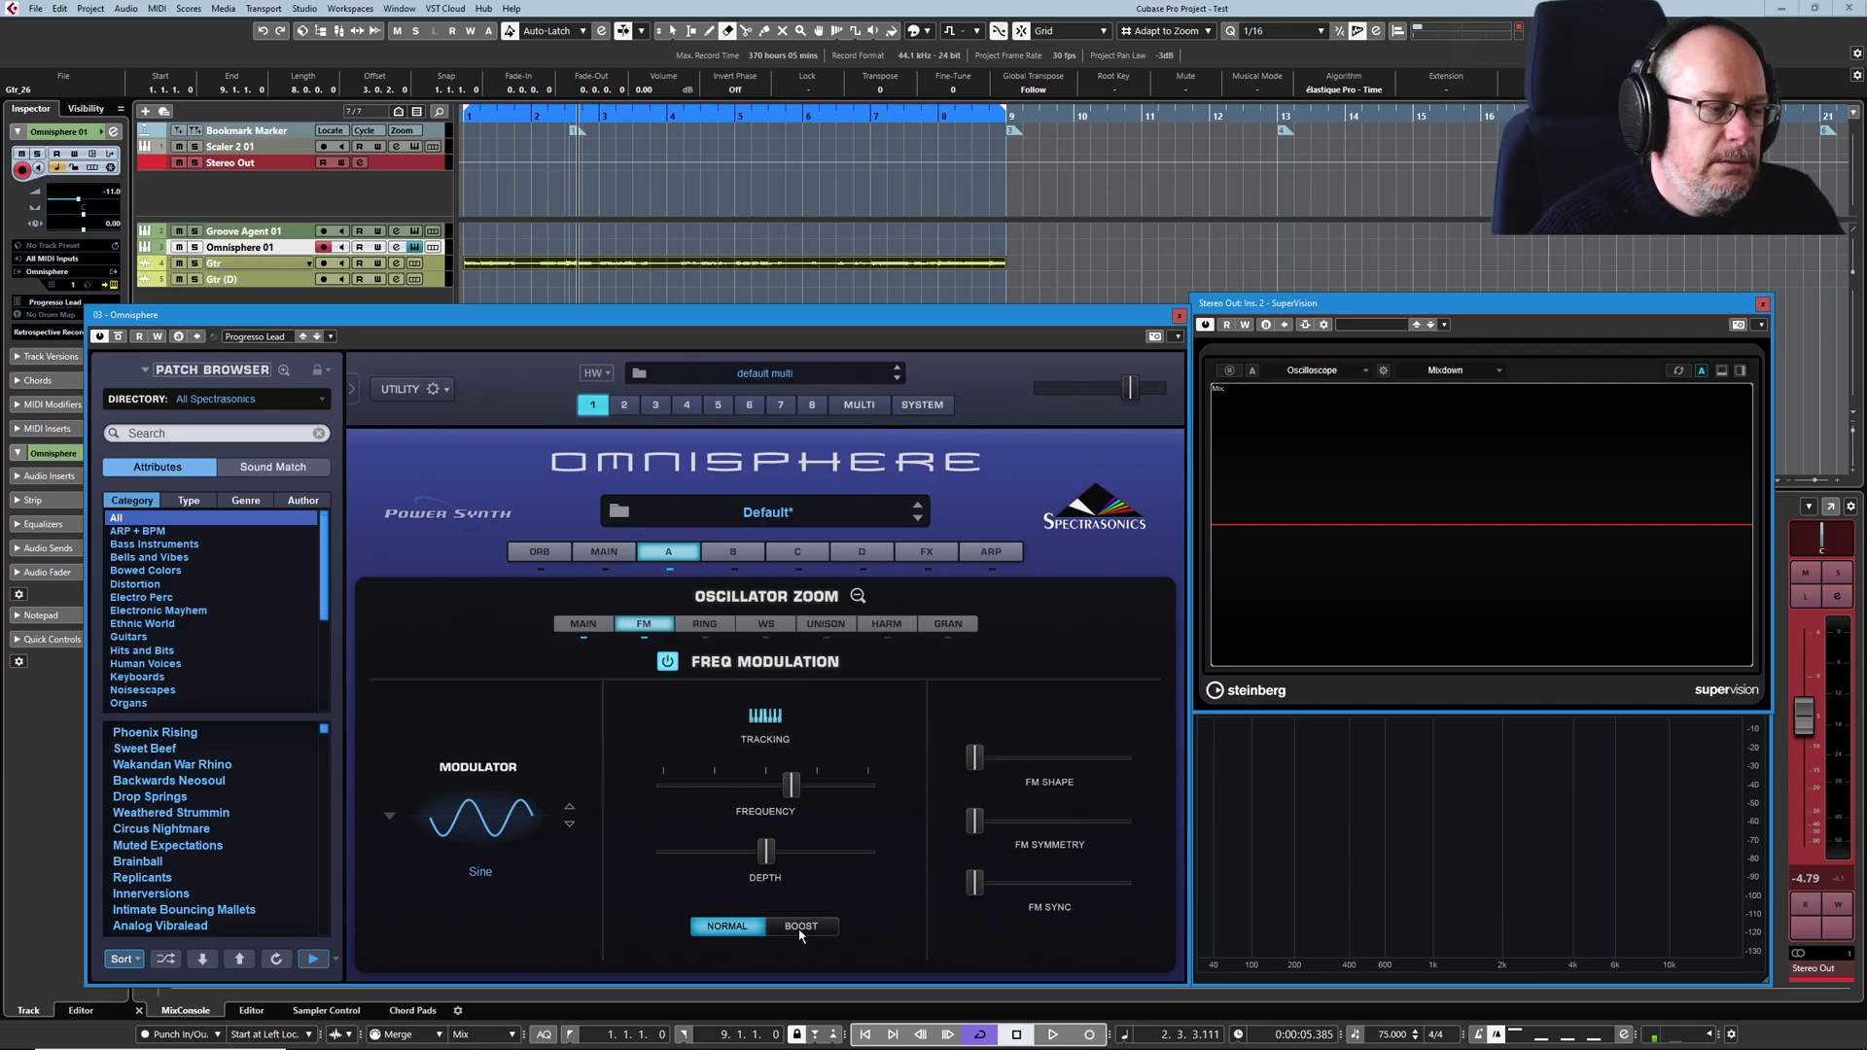
- Enter an exact FM modulator frequency of 0
right_click(791, 791)
left_click(839, 823)
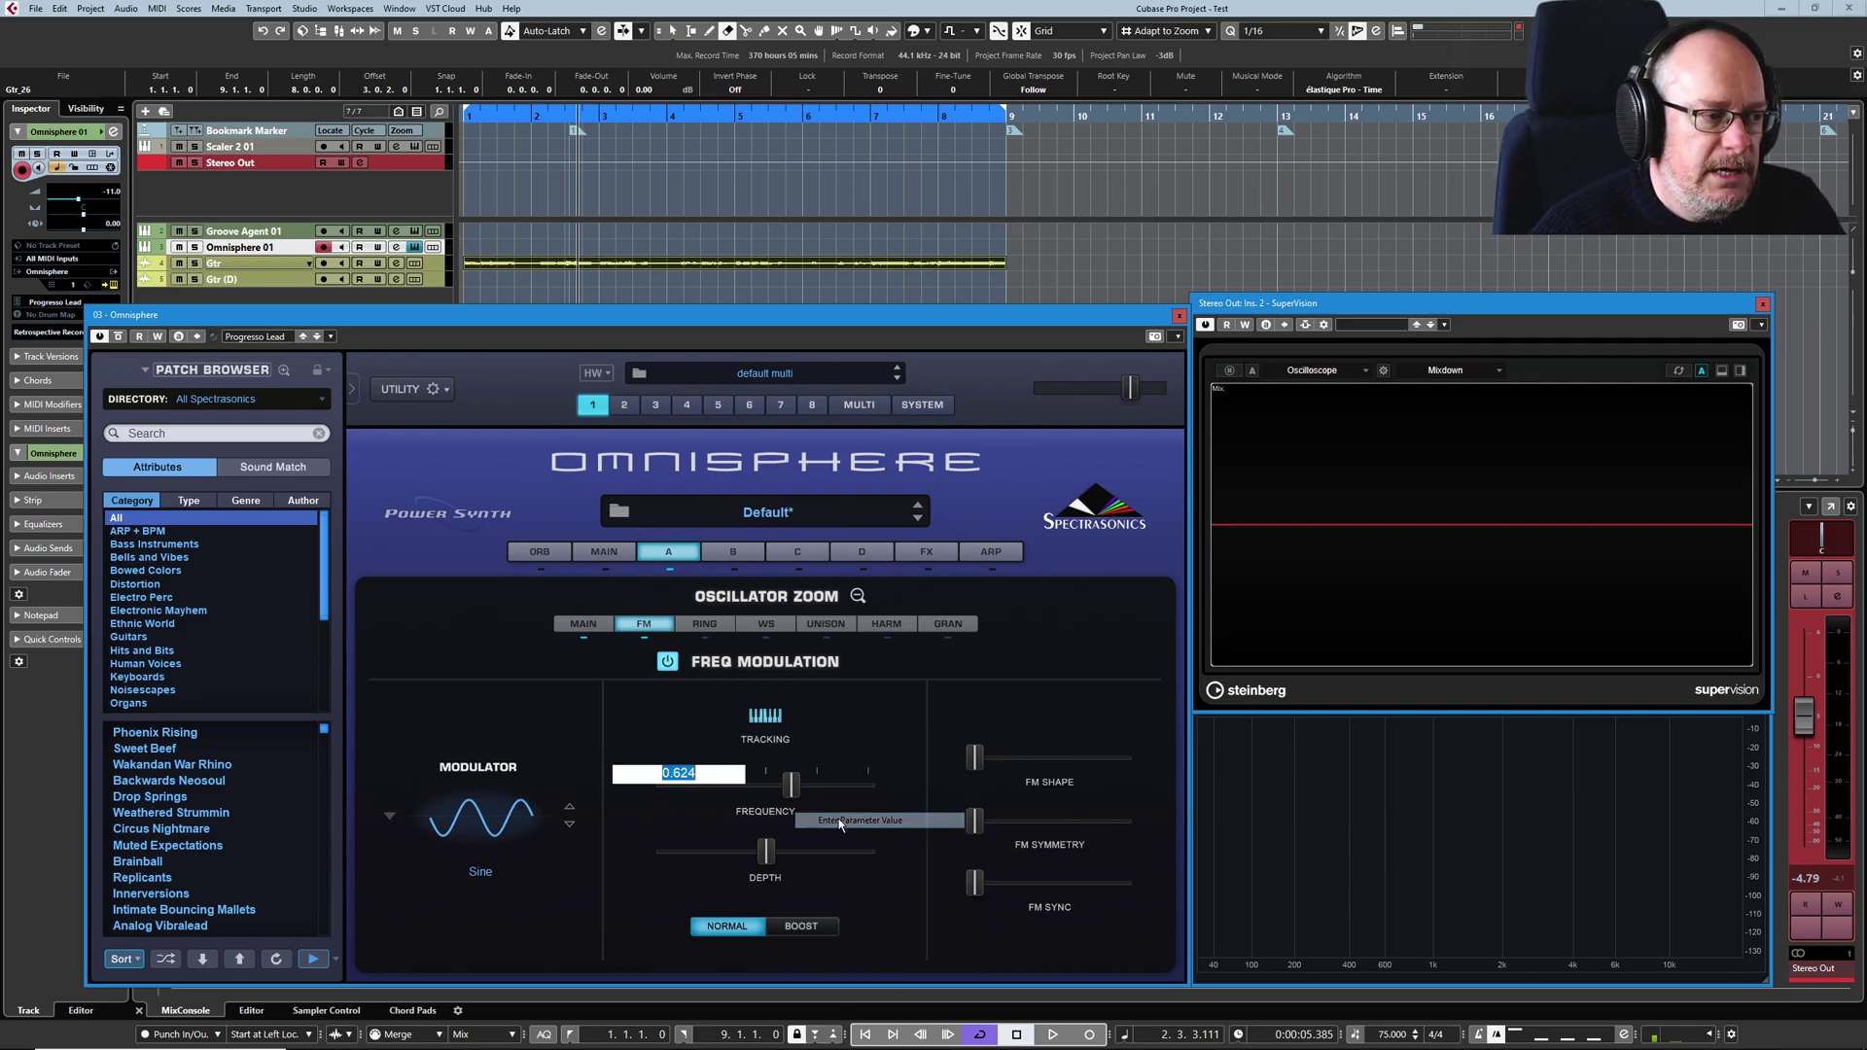
type("0")
key("Return")
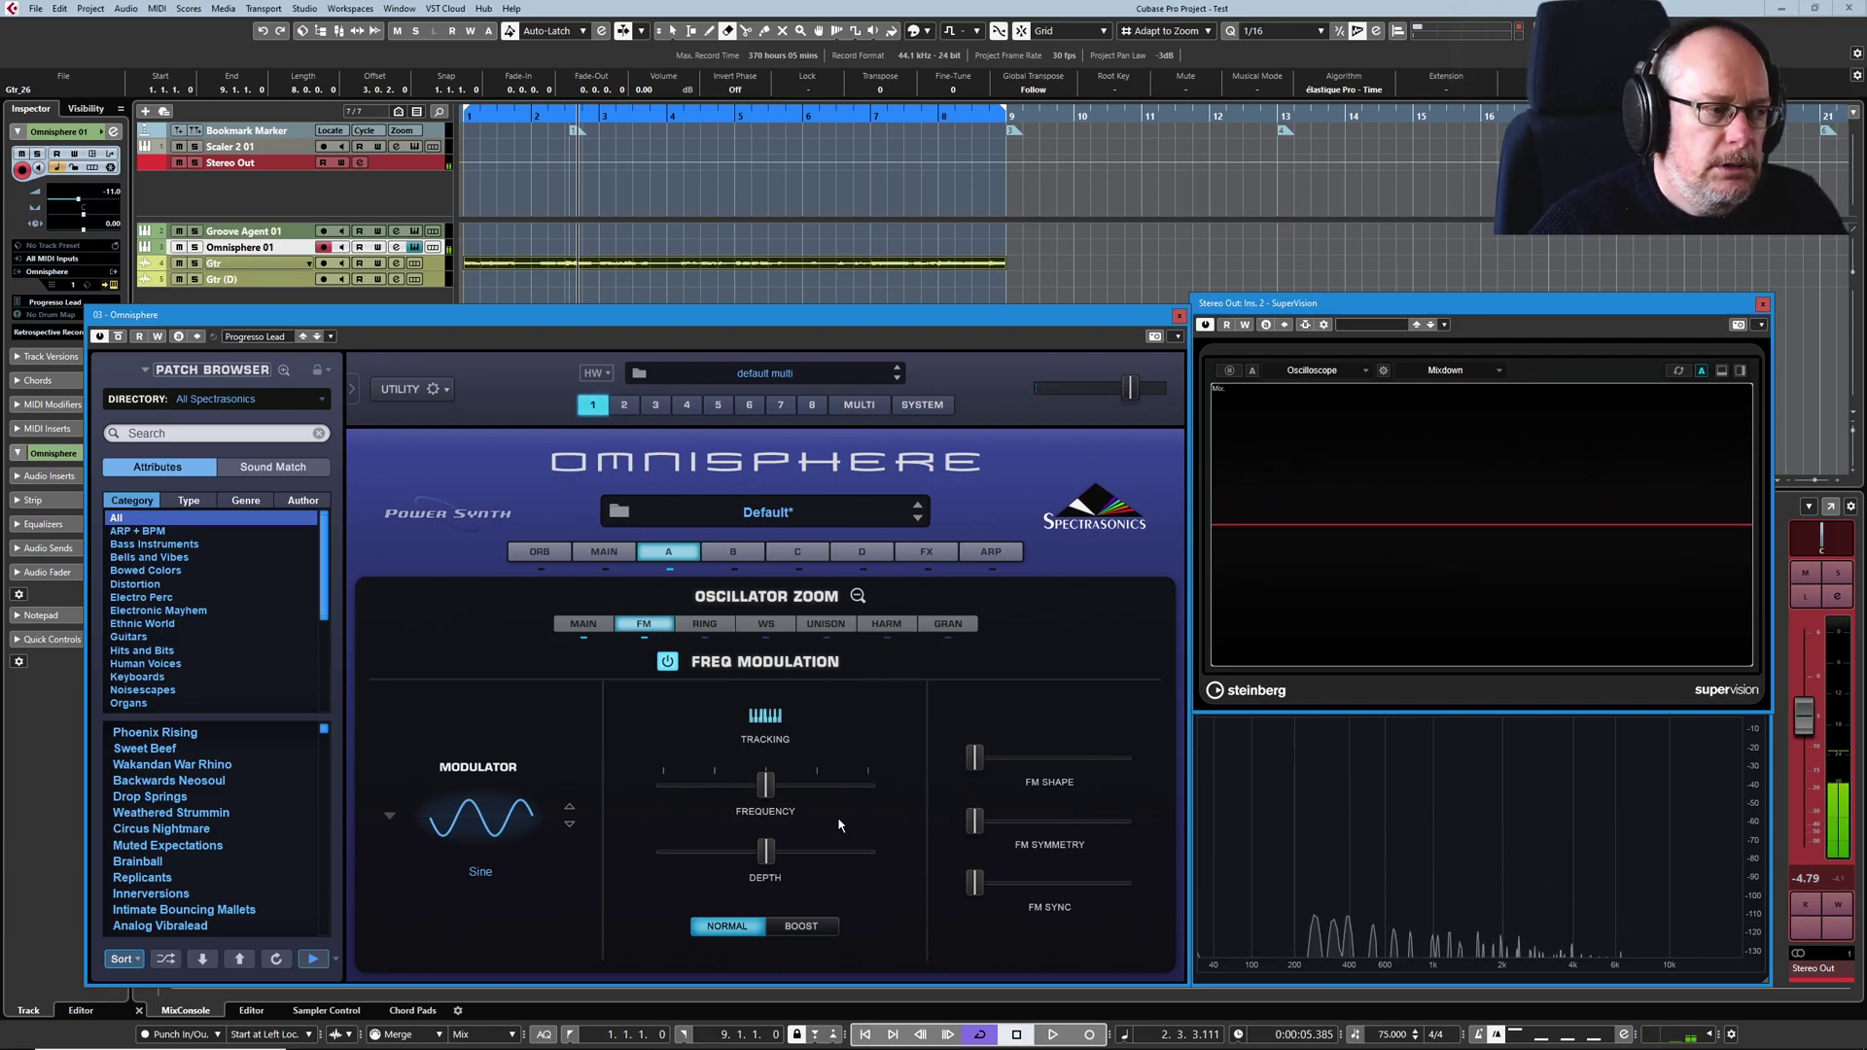
- Try Boost mode, drag frequency down to about 0.07, and return to Normal mode
left_click(801, 928)
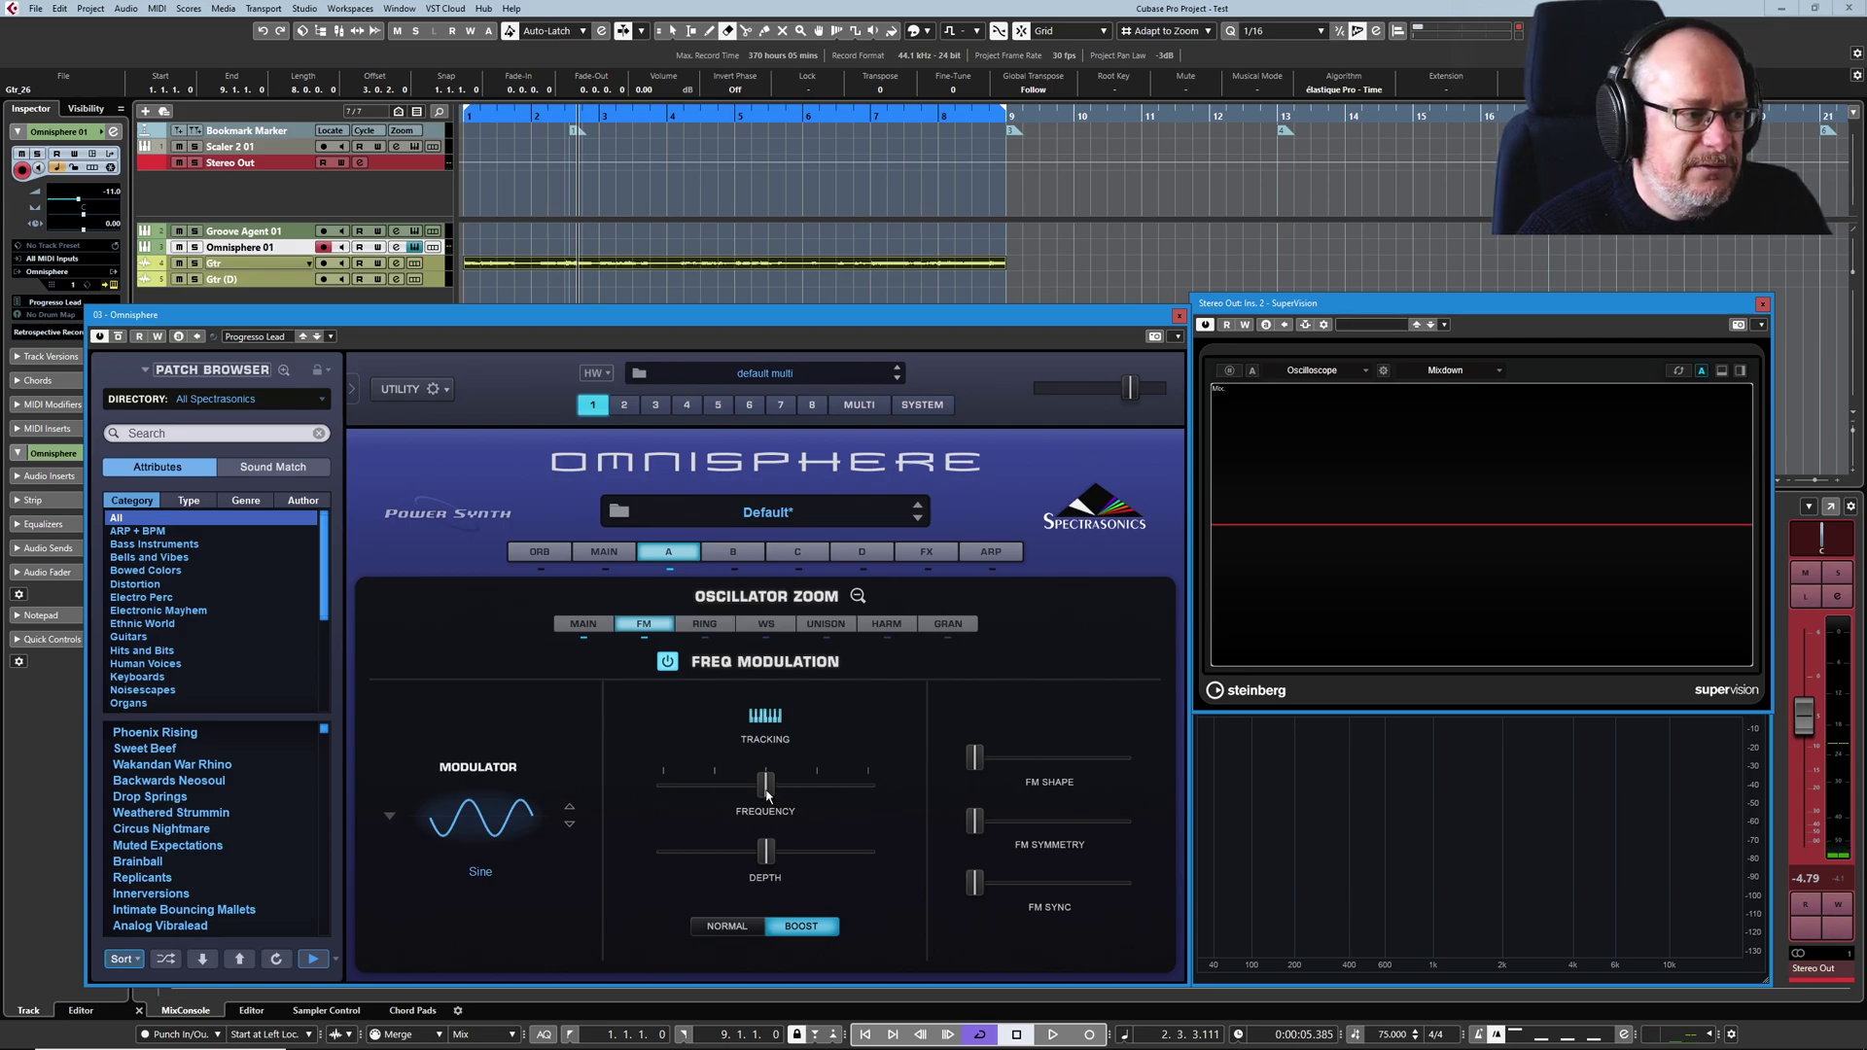
left_click_drag(767, 796, 697, 804)
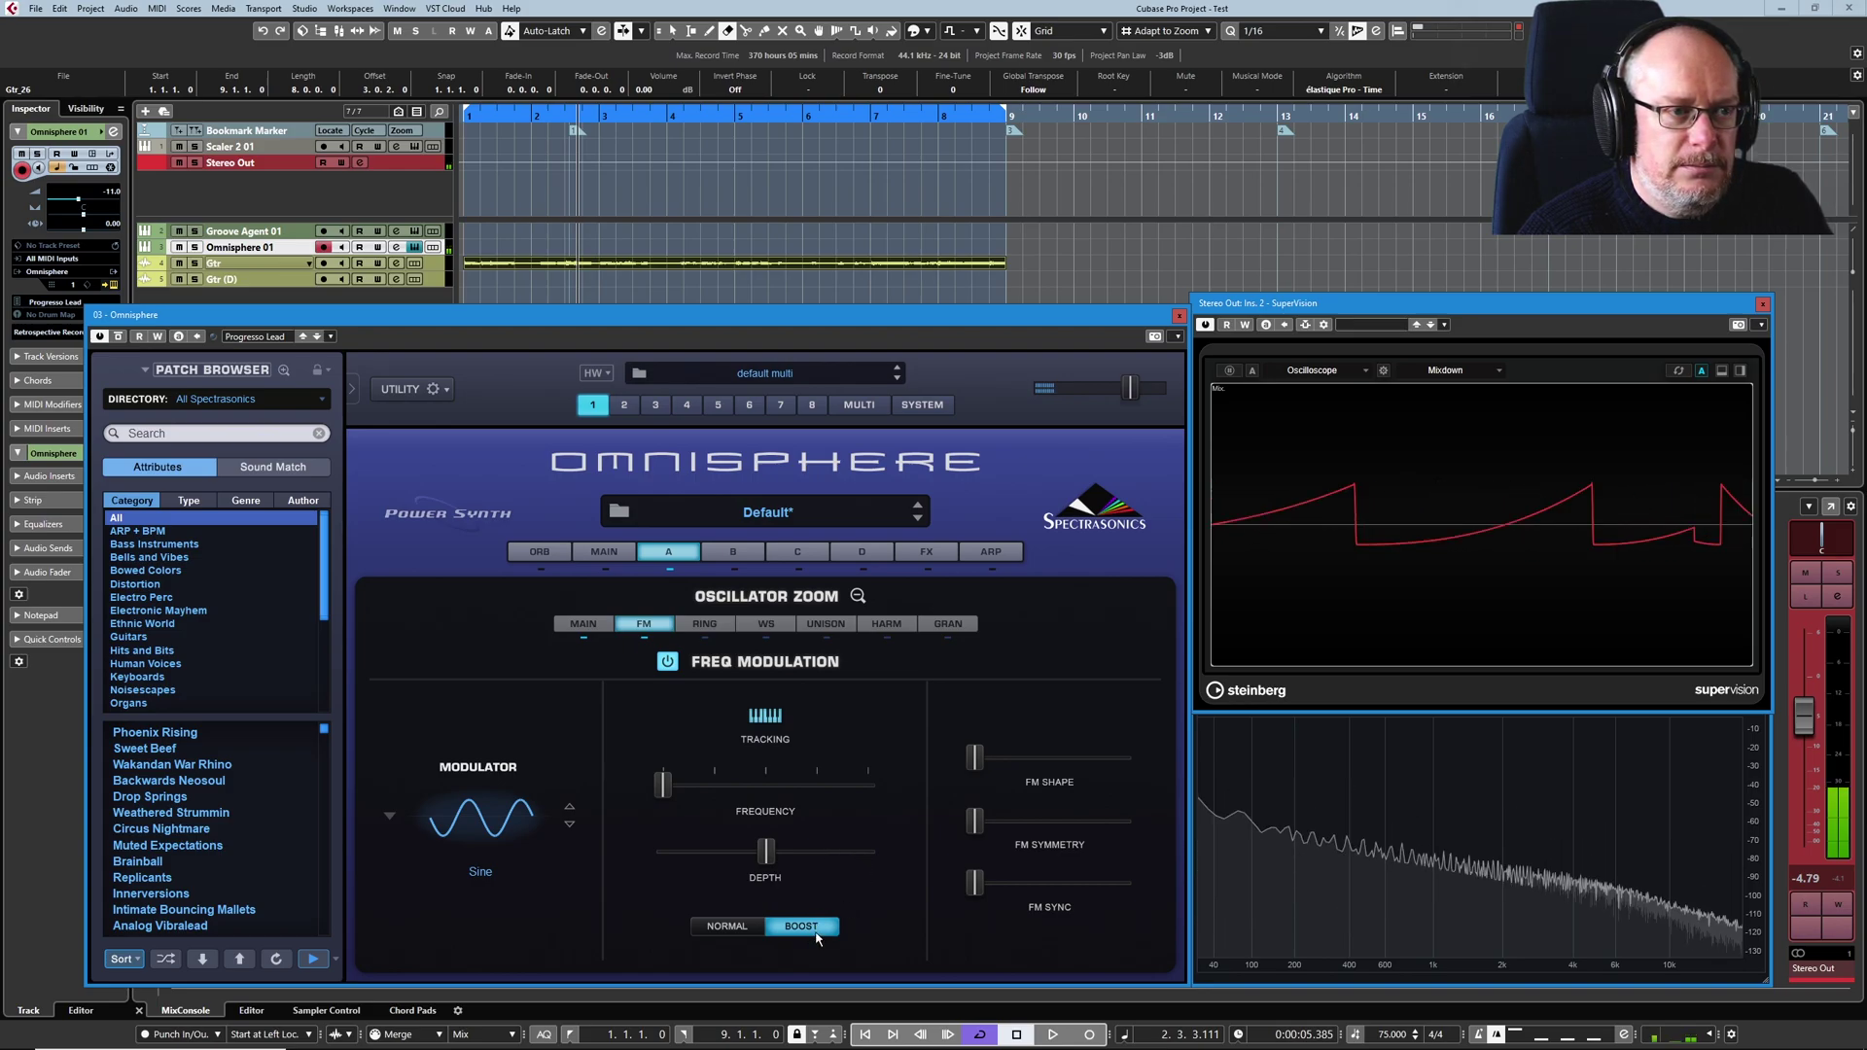
left_click(725, 925)
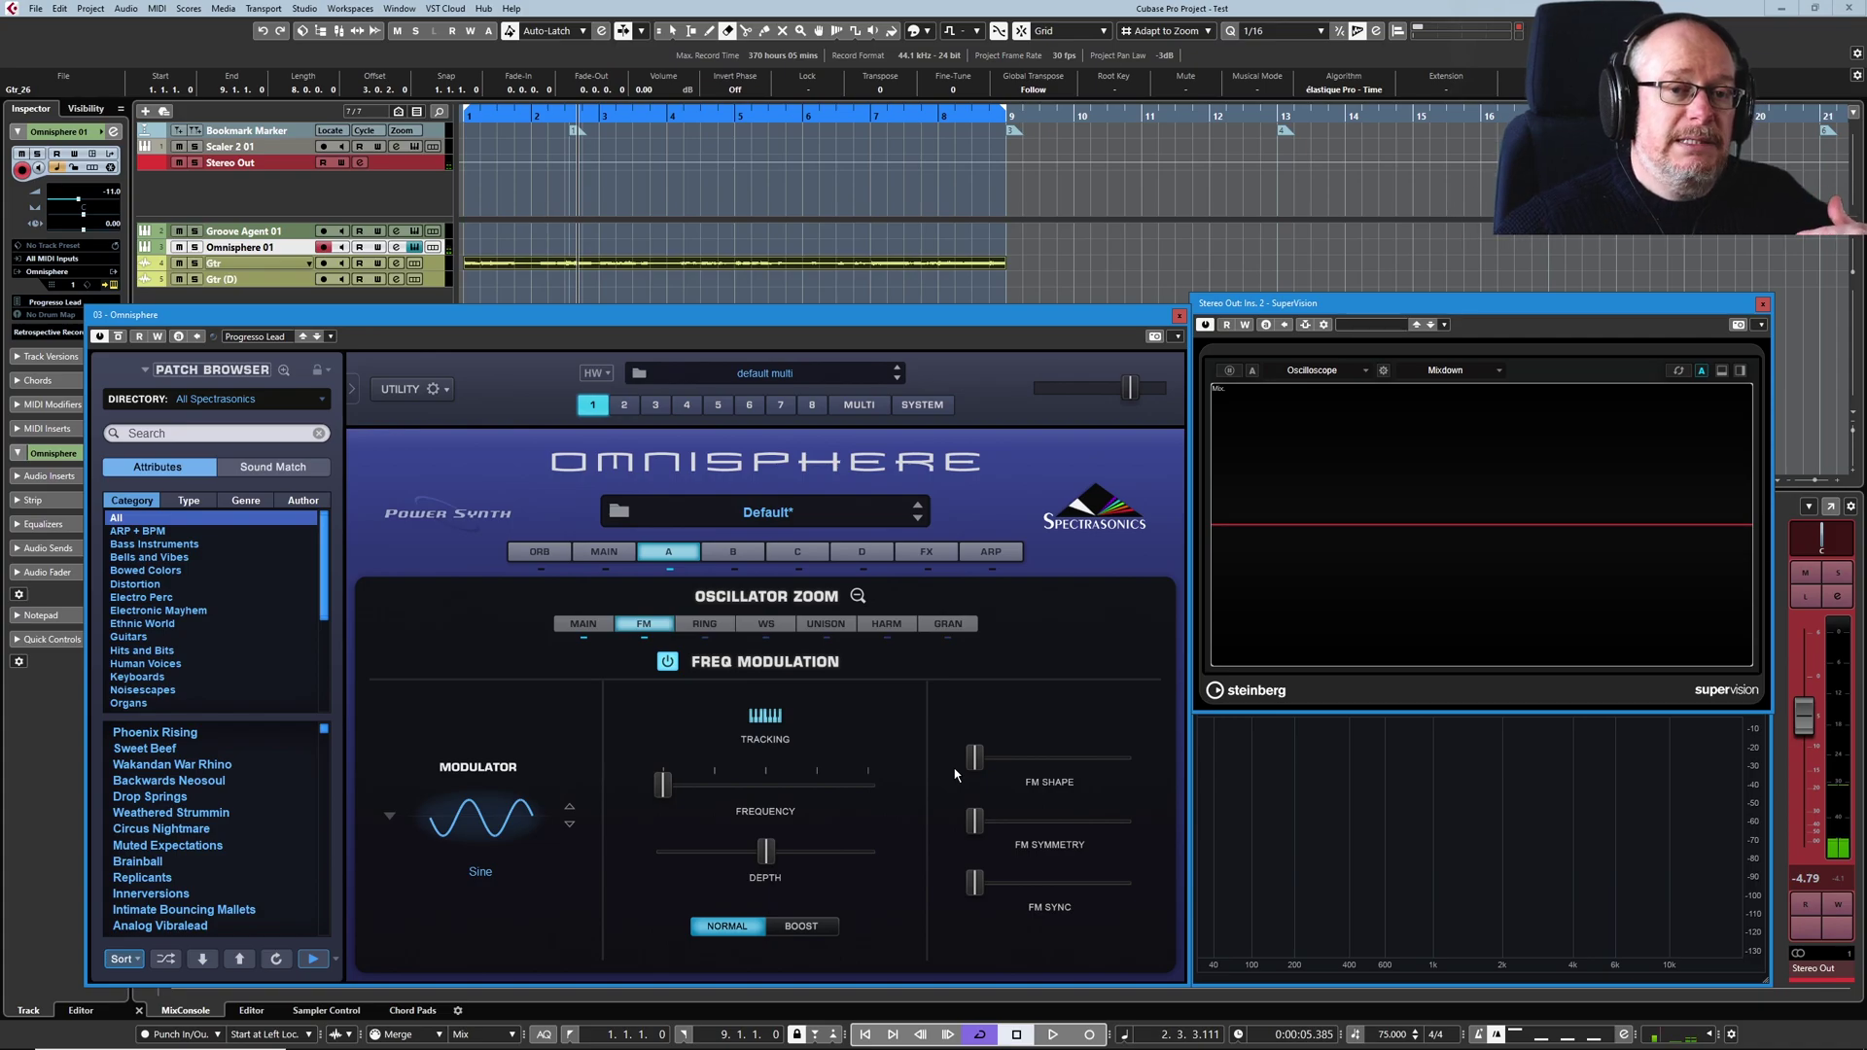
left_click_drag(662, 784, 767, 773)
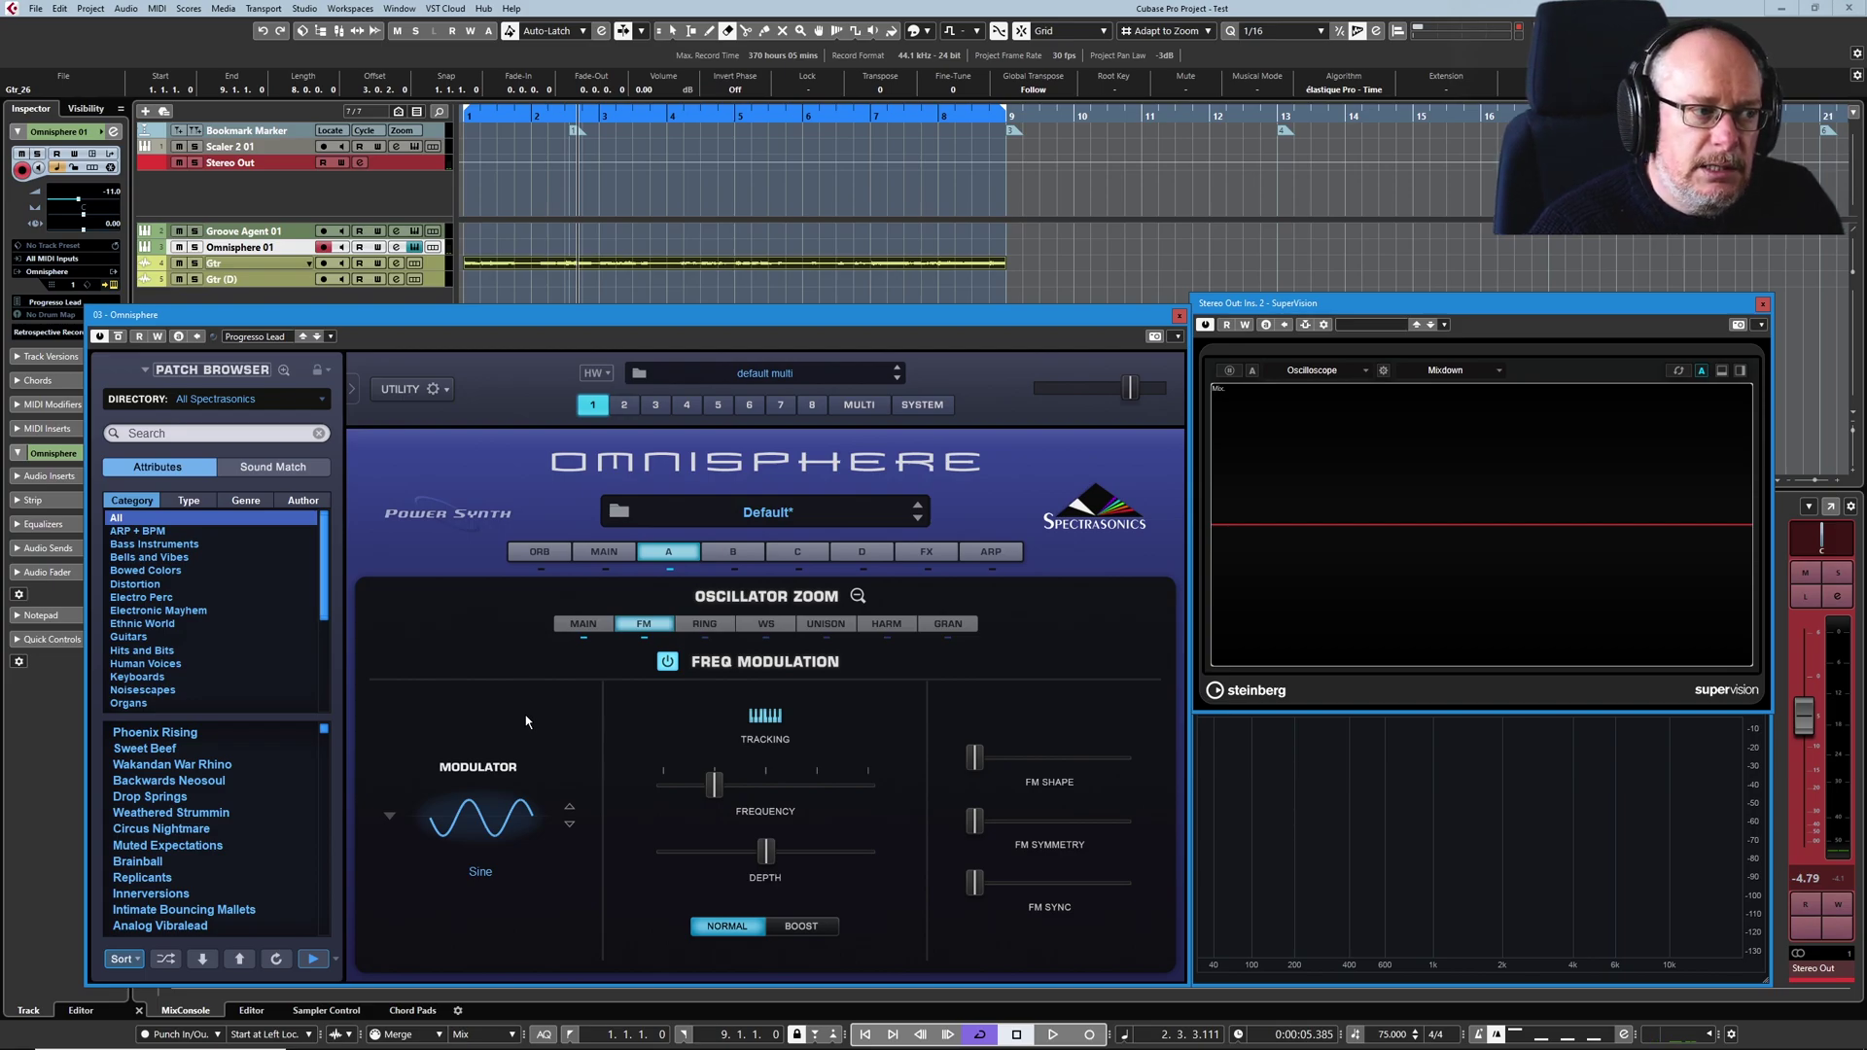
left_click_drag(715, 784, 658, 791)
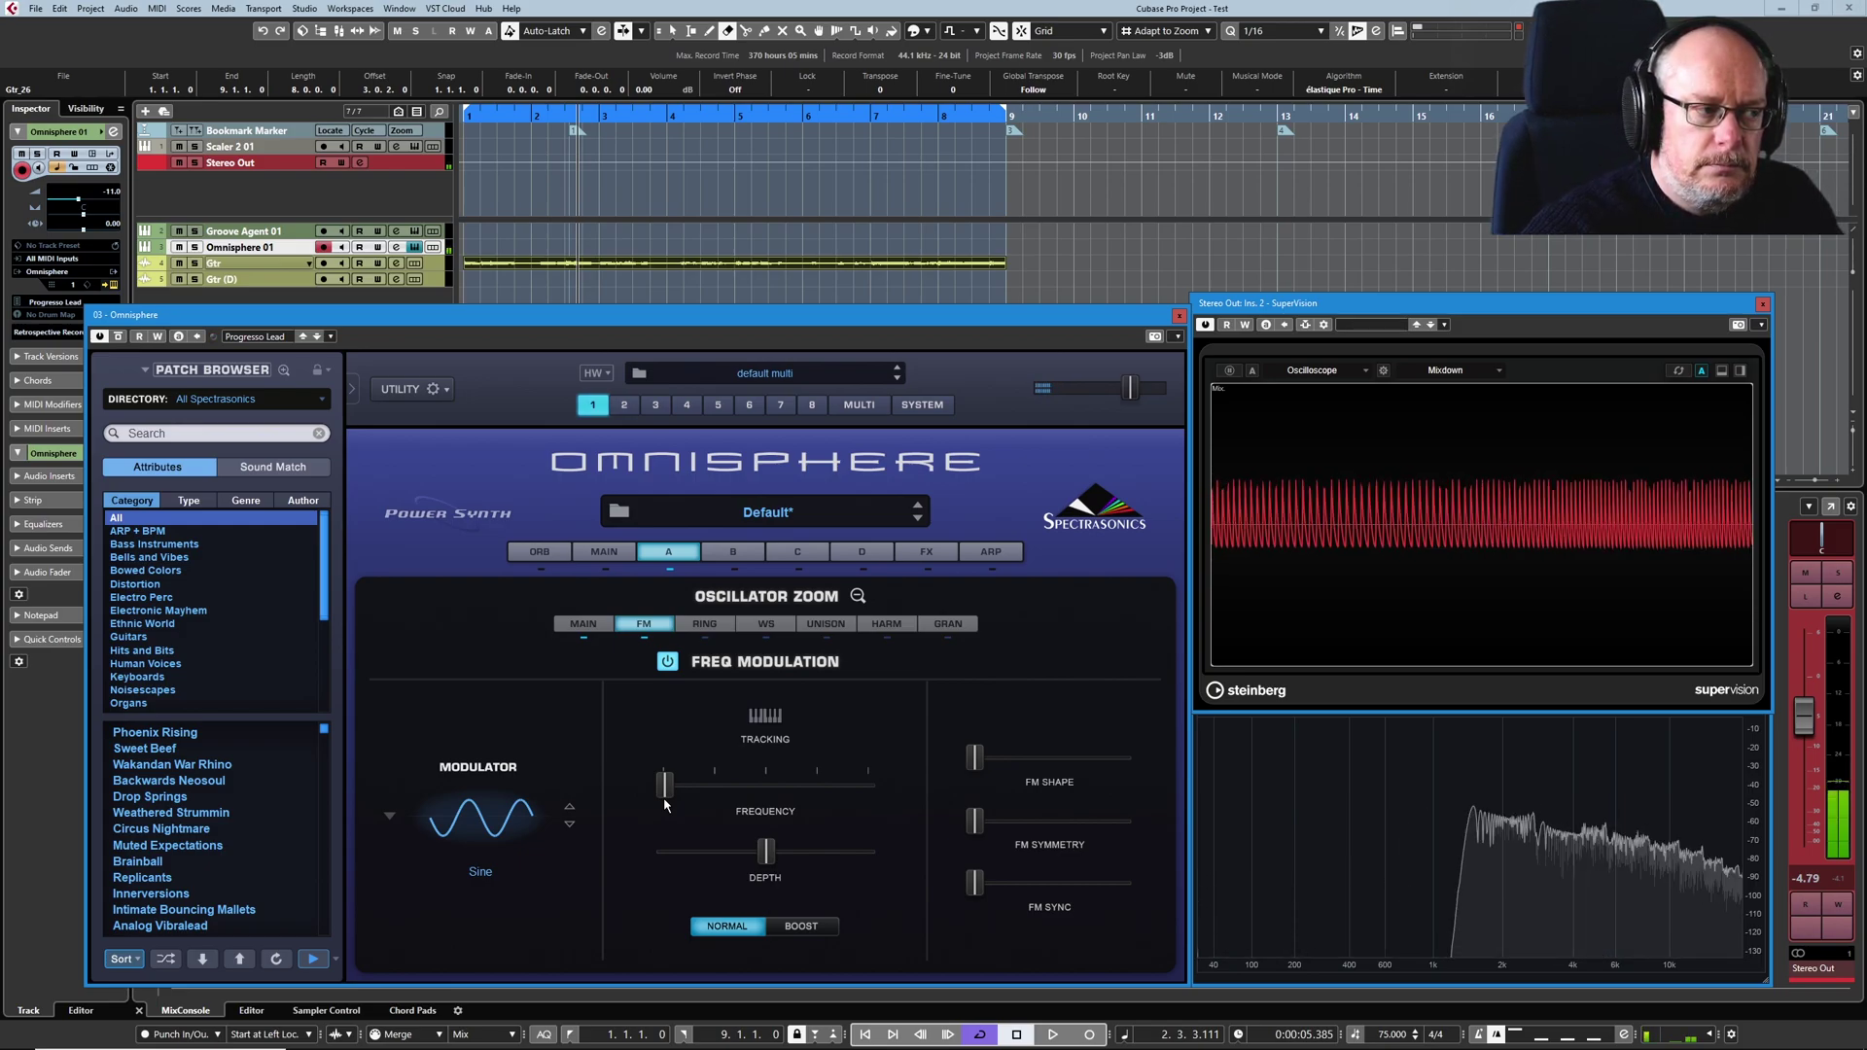
- Enter an exact FM modulator frequency of 0.2
right_click(664, 797)
left_click(744, 805)
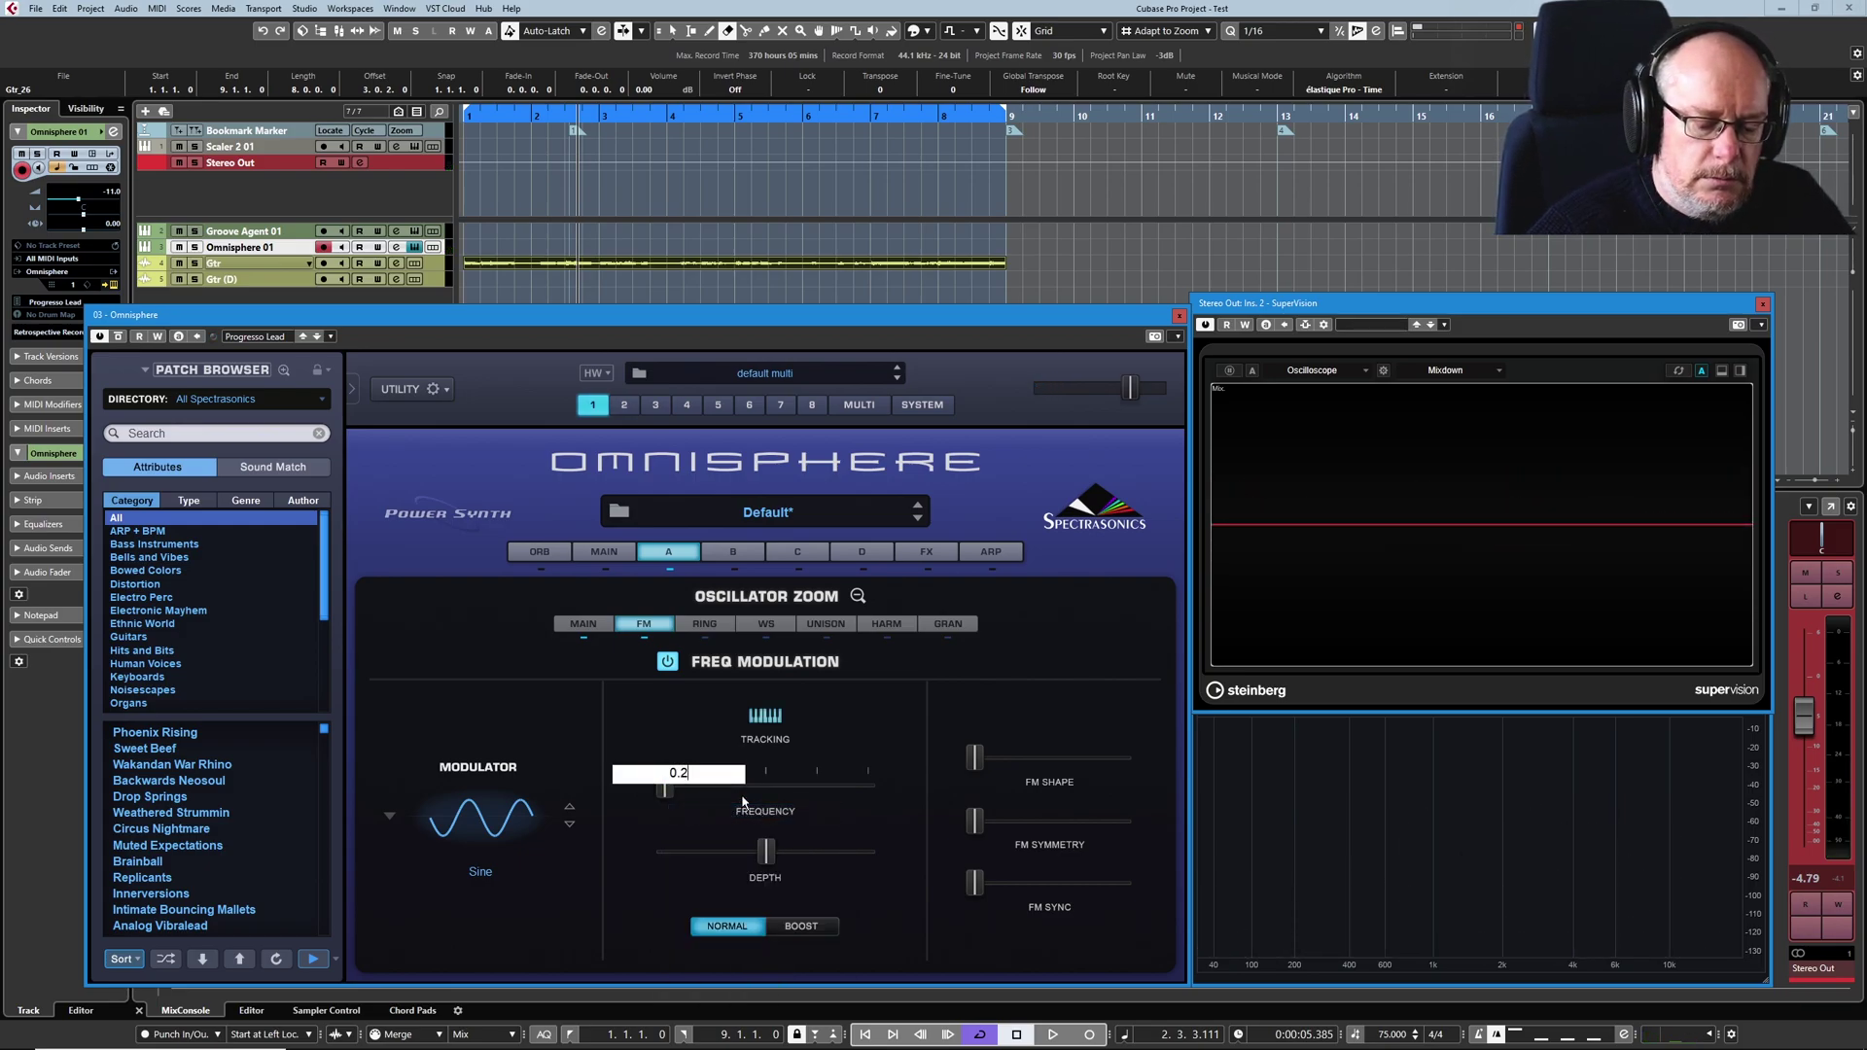
type("0.2")
key("Return")
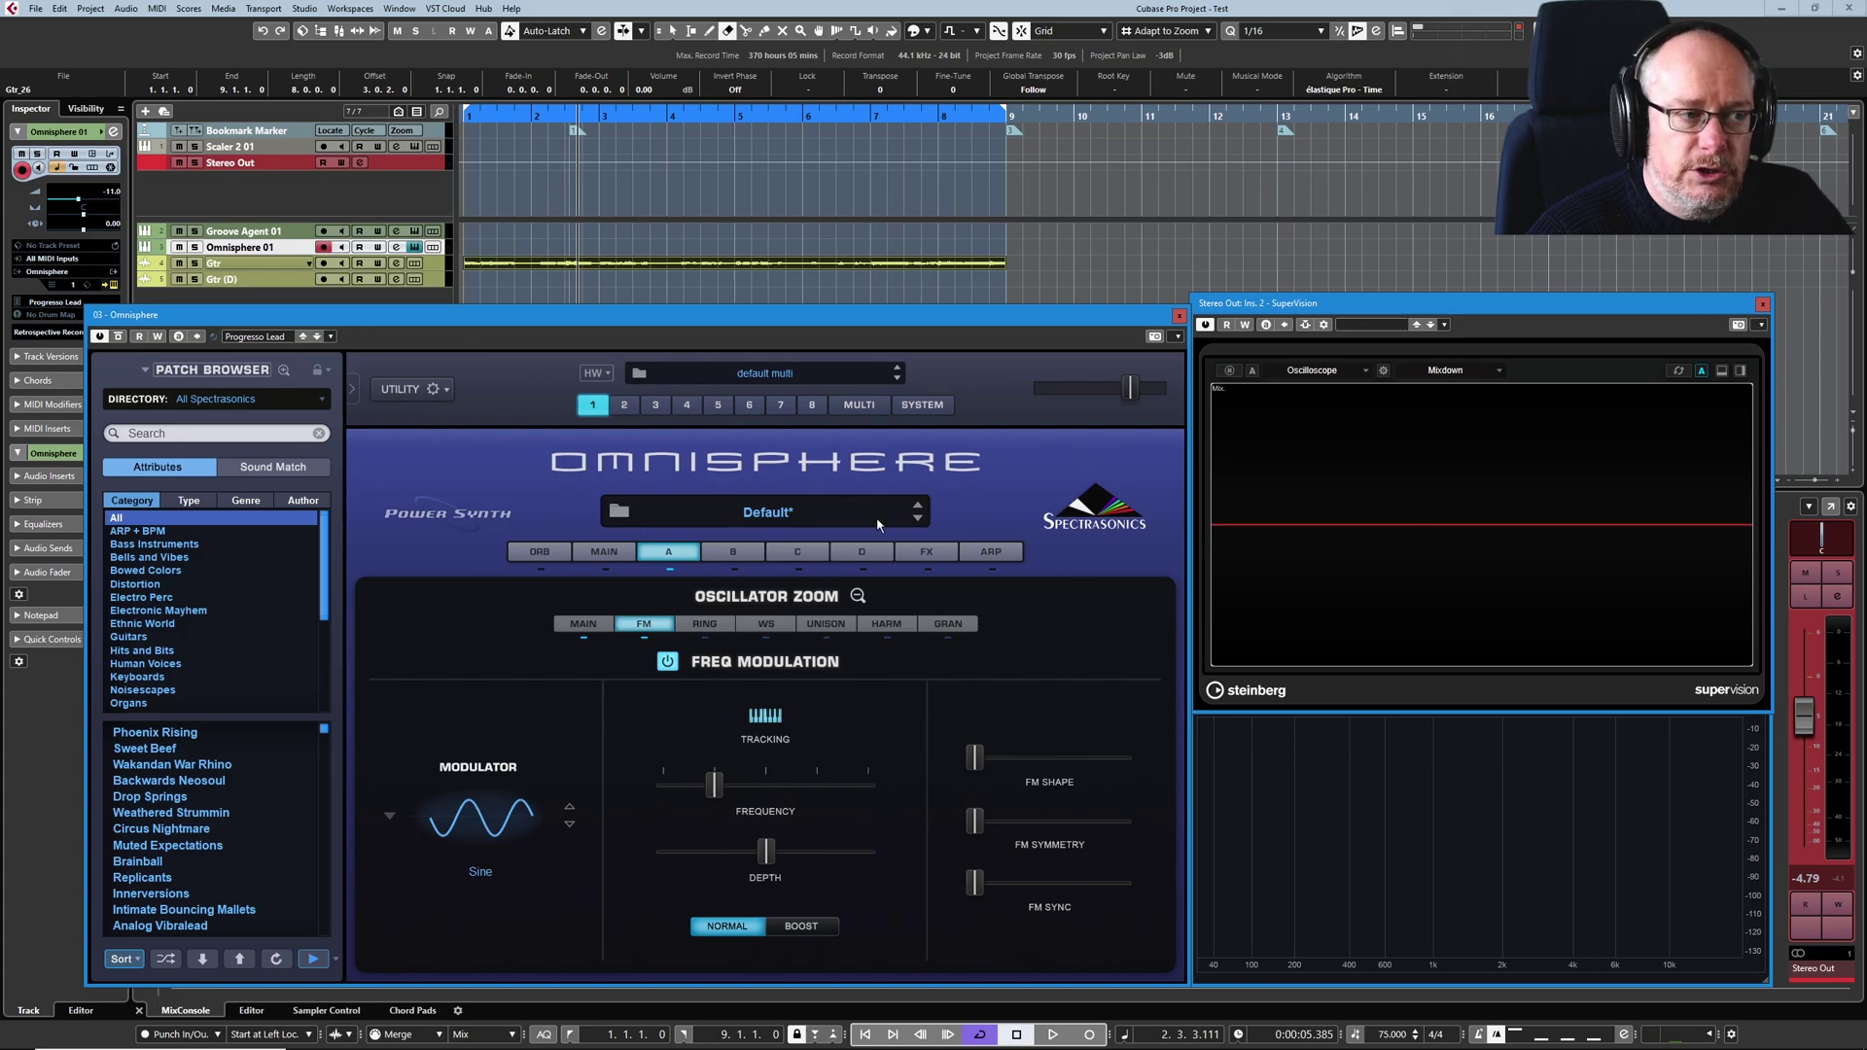
- Reopen the FM page, try FM Shape adjustments, and raise FM Symmetry to about 0.171
left_click(857, 597)
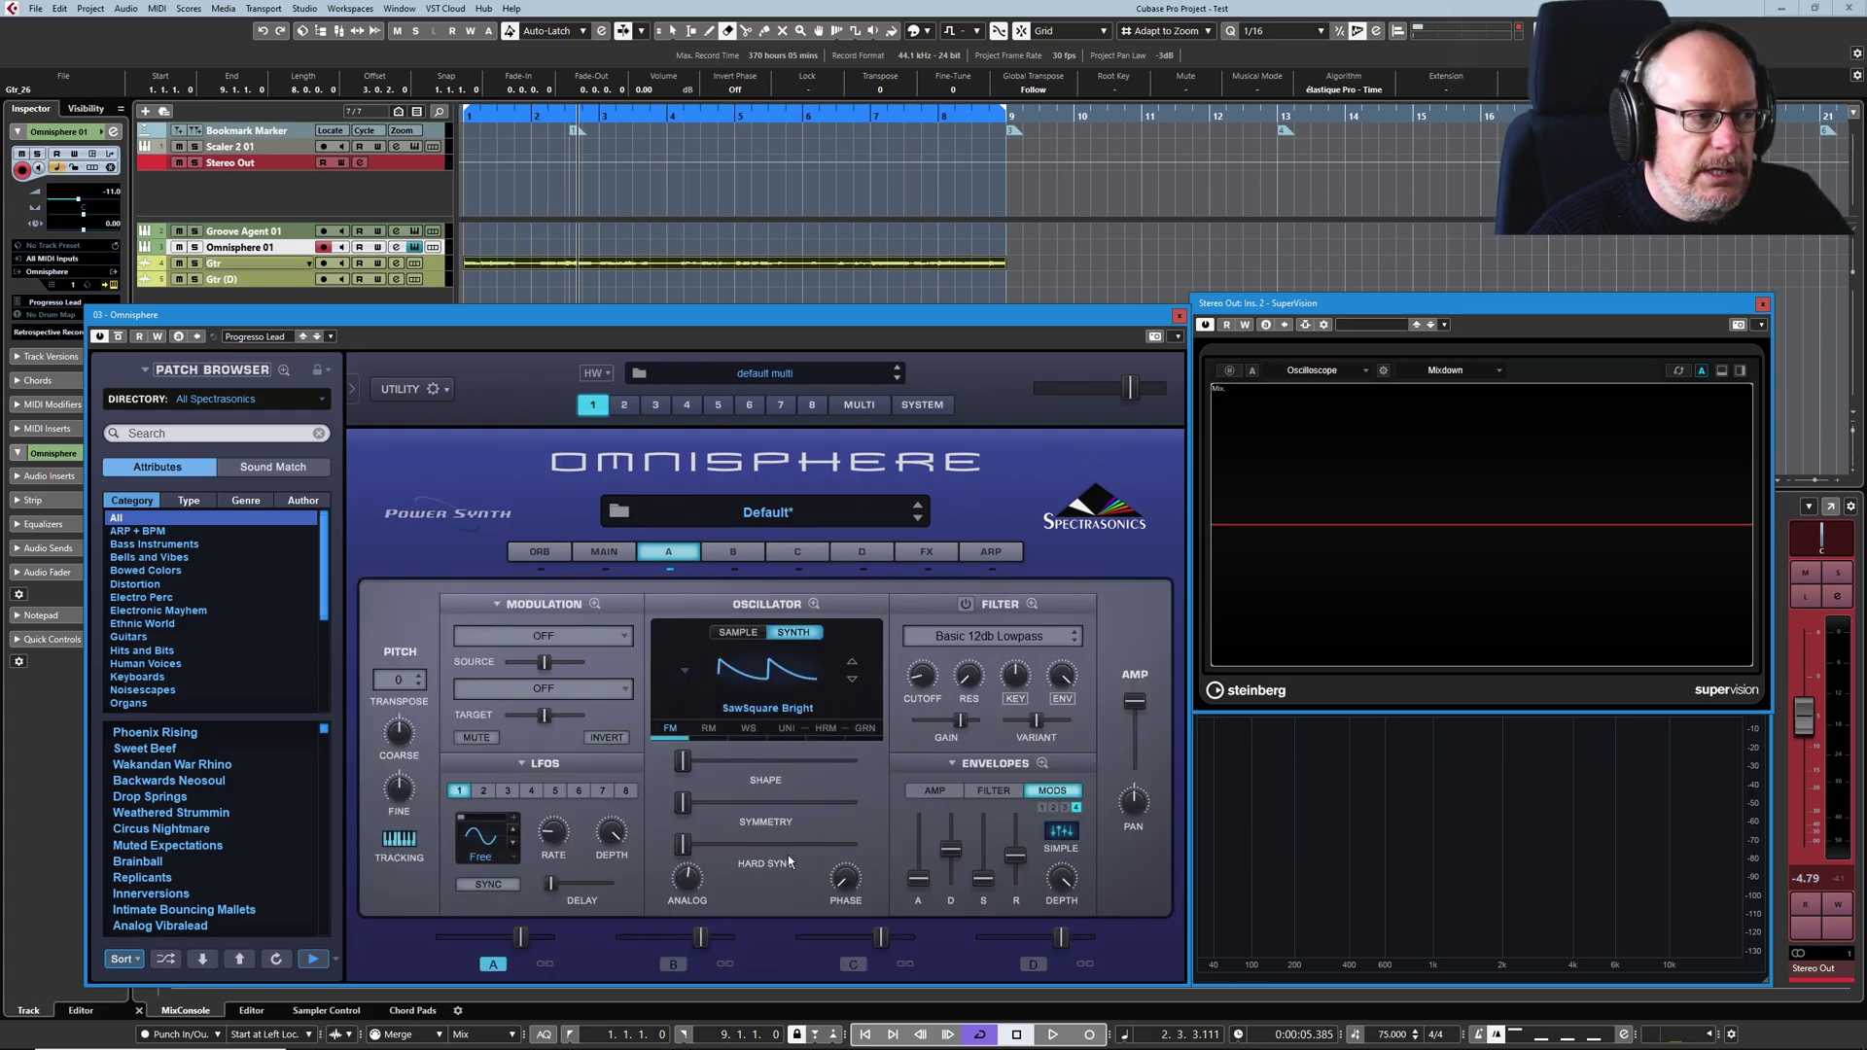
left_click(671, 731)
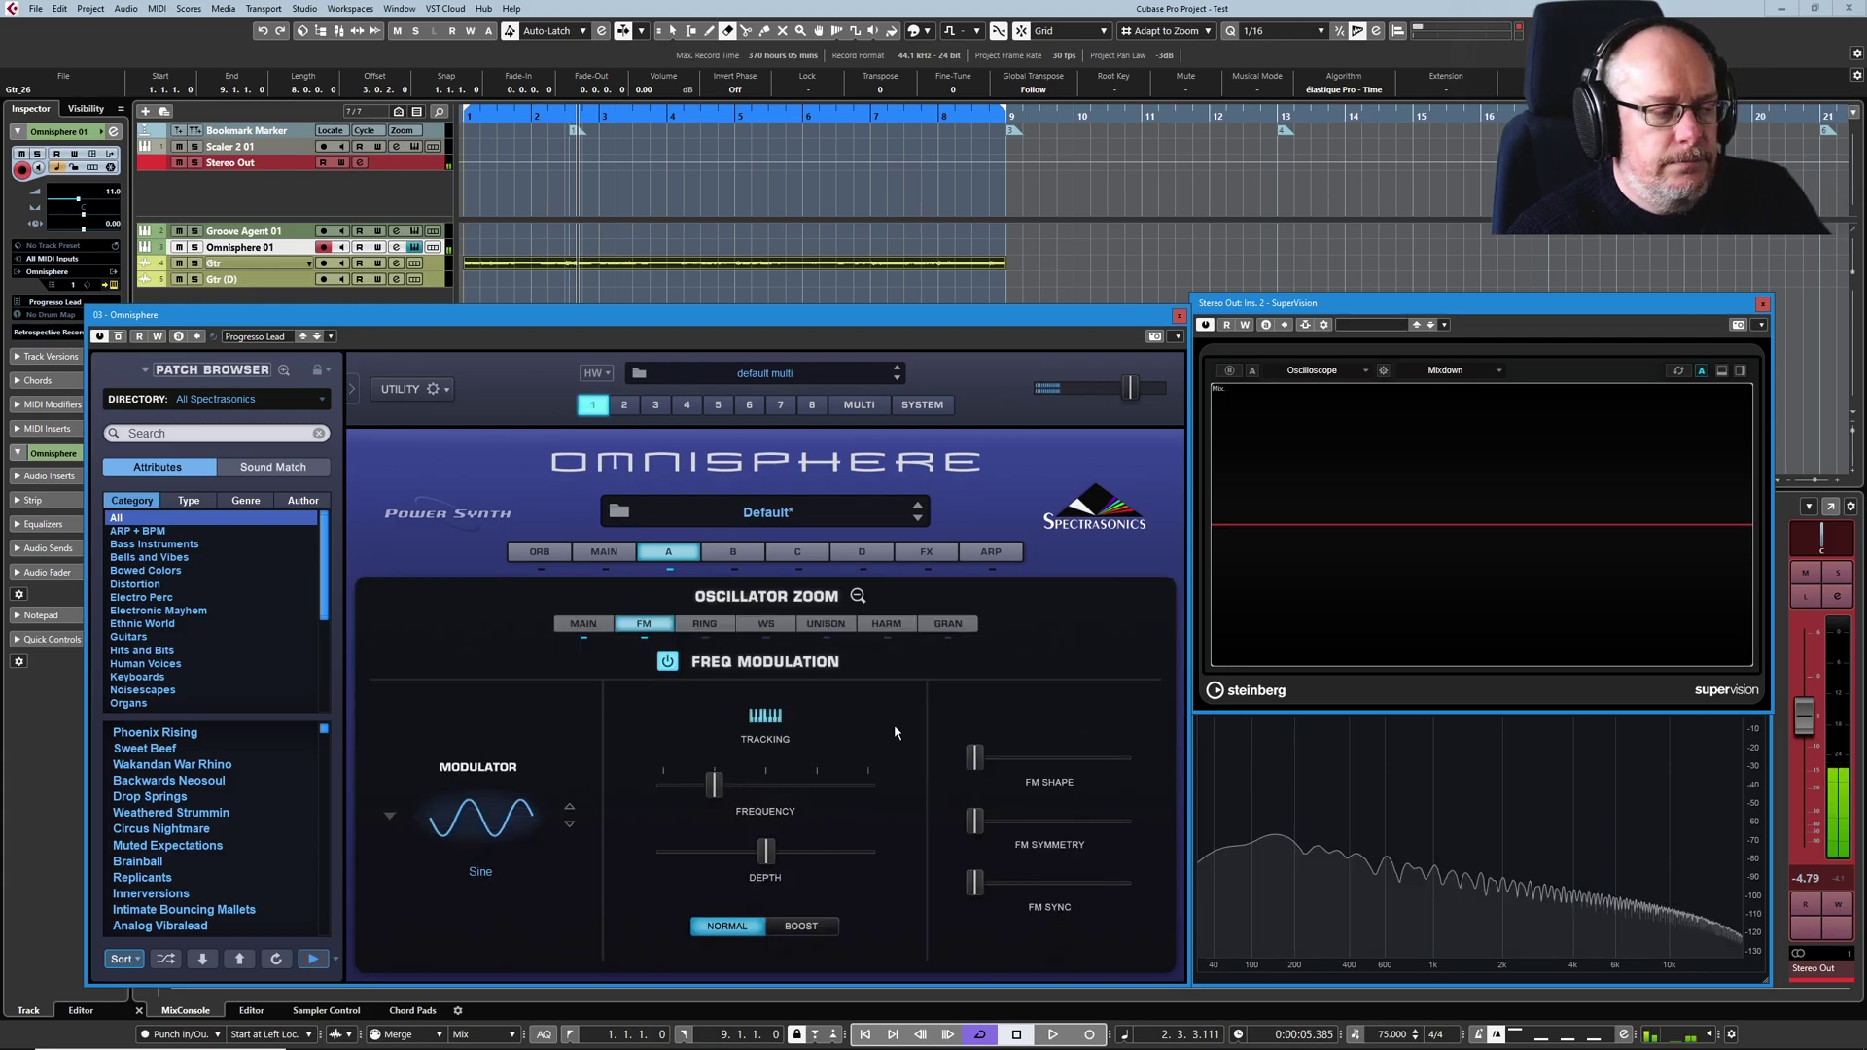
left_click_drag(972, 768, 1007, 771)
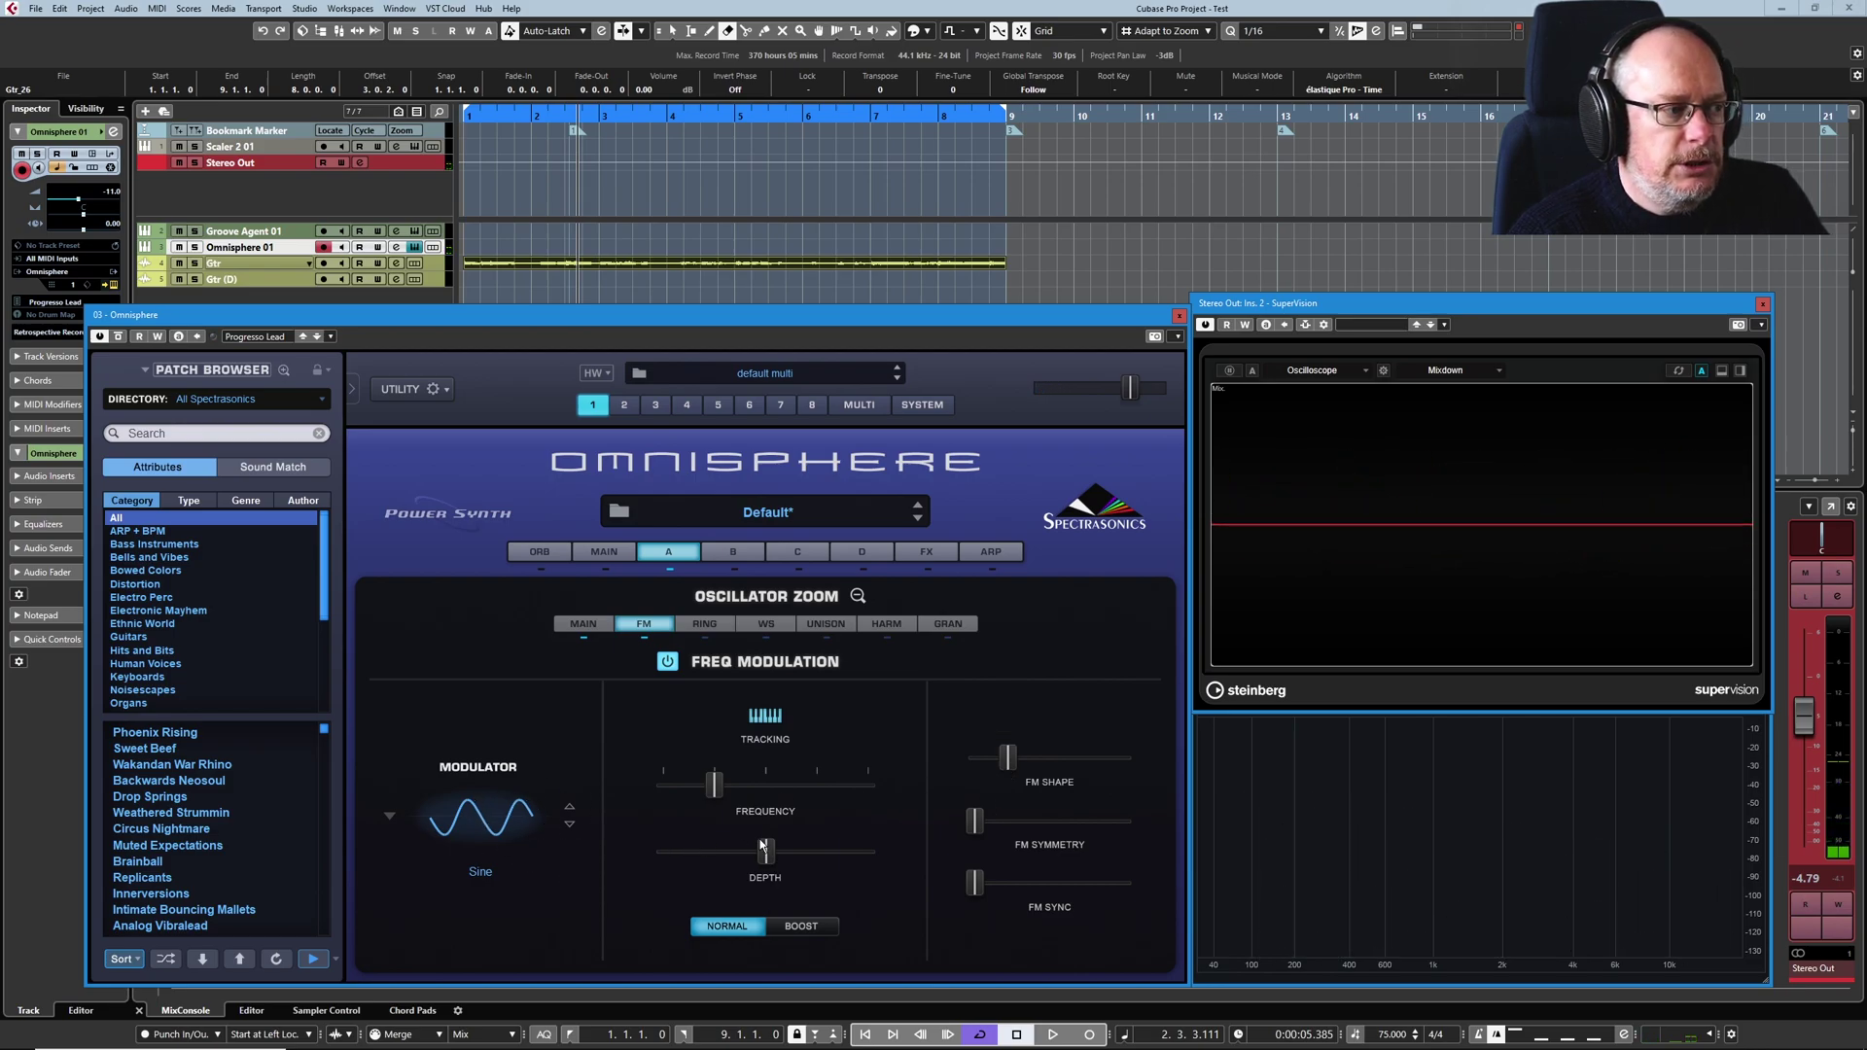
left_click_drag(1009, 762, 897, 782)
left_click_drag(975, 829, 1000, 826)
- Switch the modulator to Saw, adjust FM Symmetry, and raise FM Sync to about 0.589
left_click(489, 828)
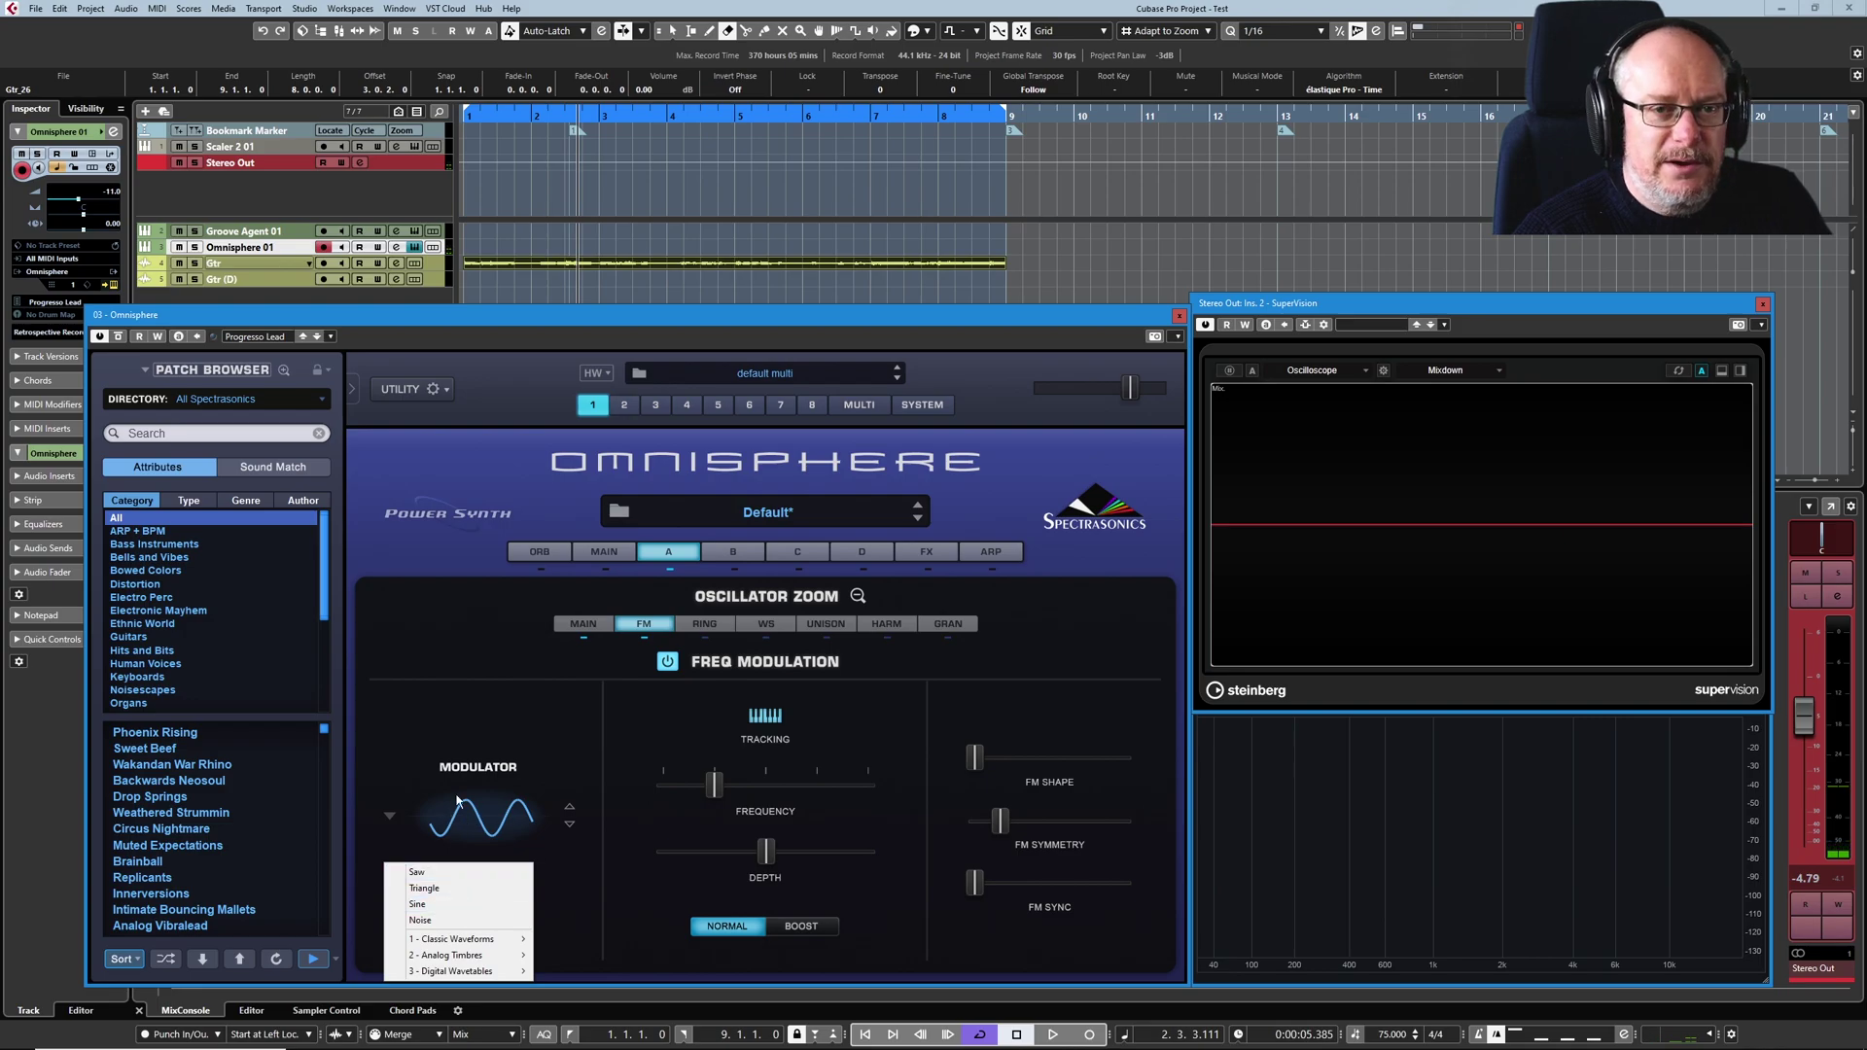
left_click(418, 871)
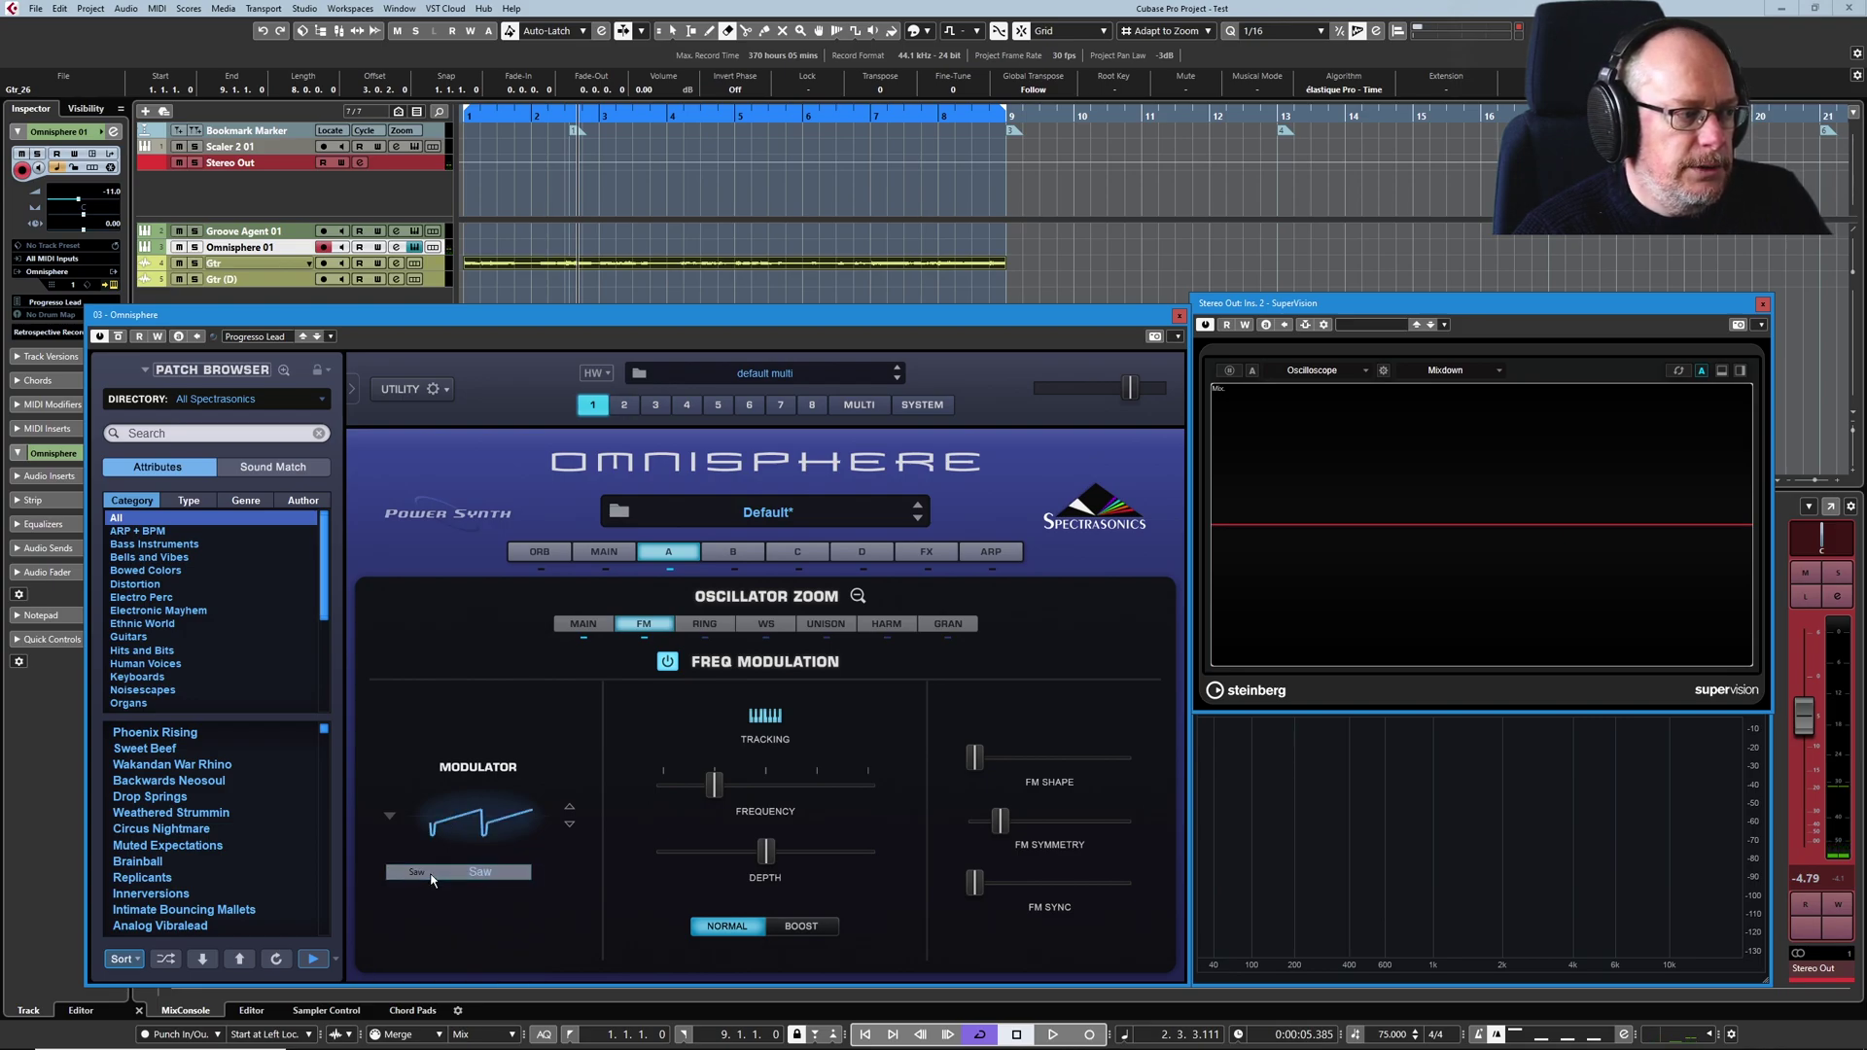
mouse_move(1000, 823)
left_mouse_down()
mouse_move(1105, 837)
mouse_move(975, 842)
left_mouse_up()
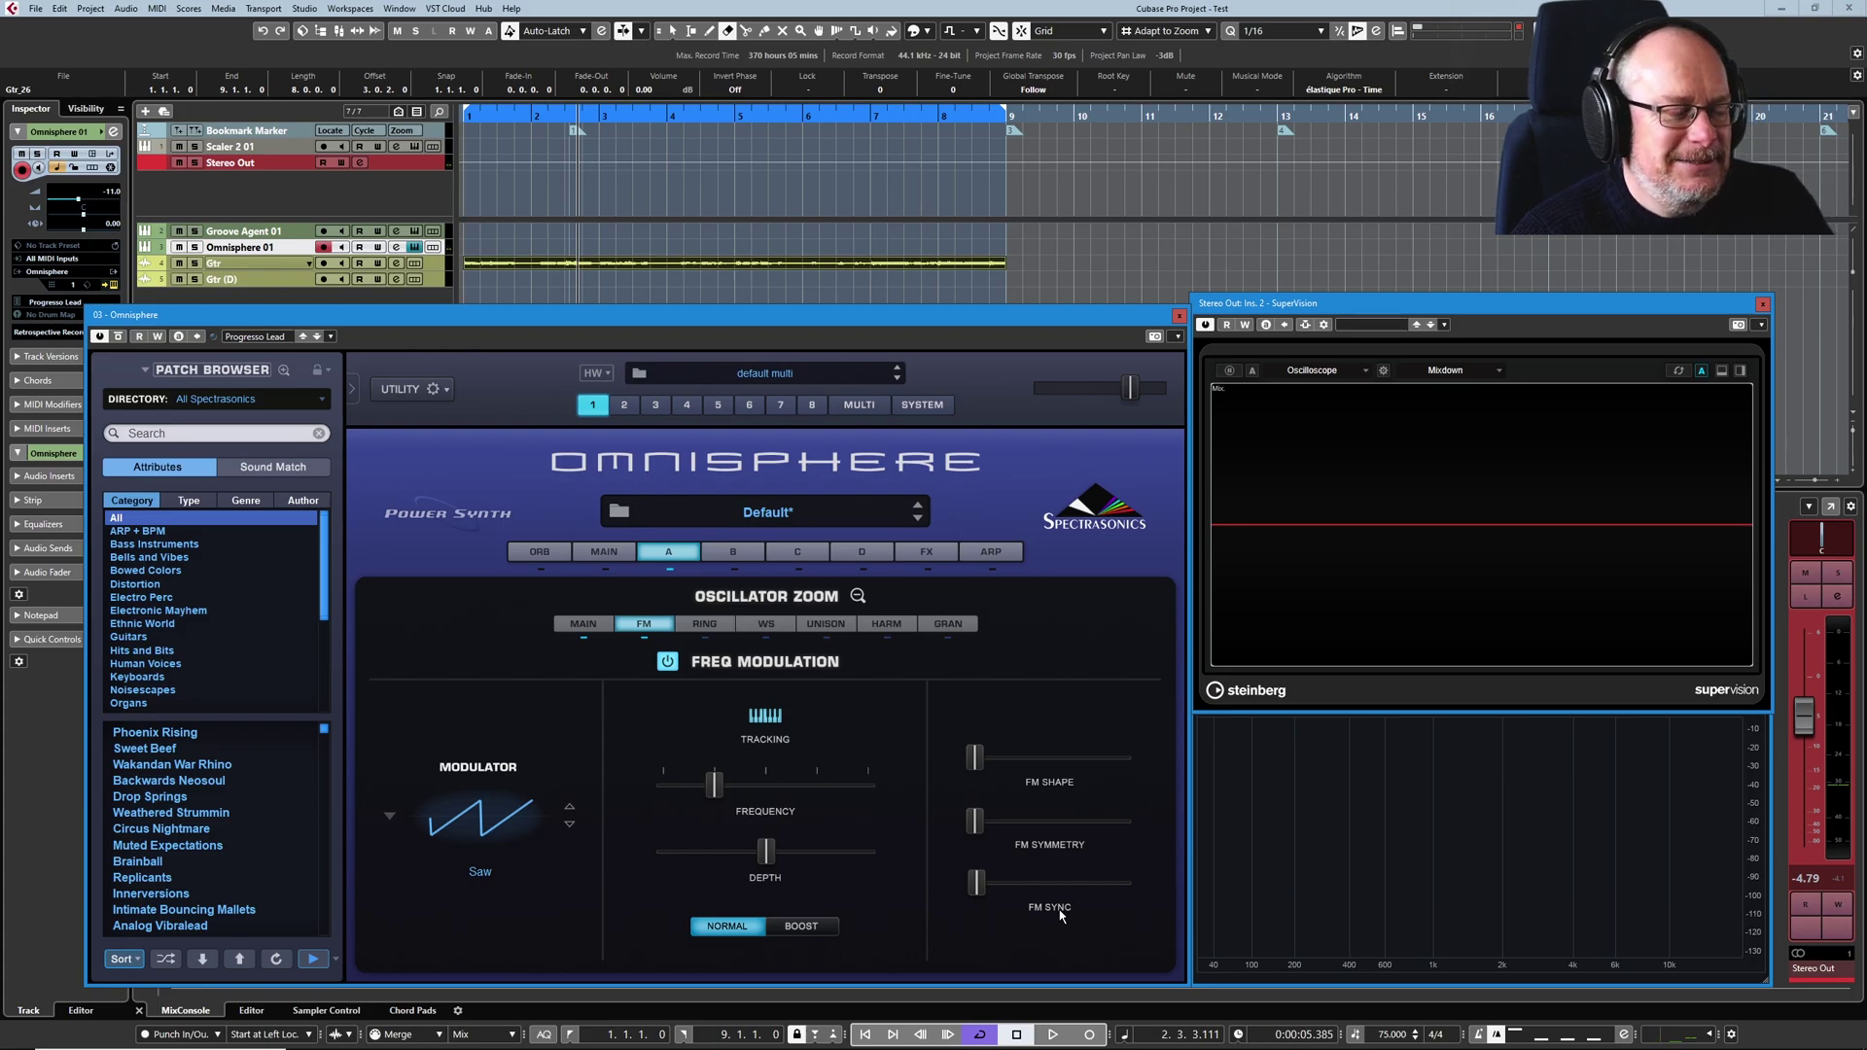
left_click_drag(976, 882, 1058, 904)
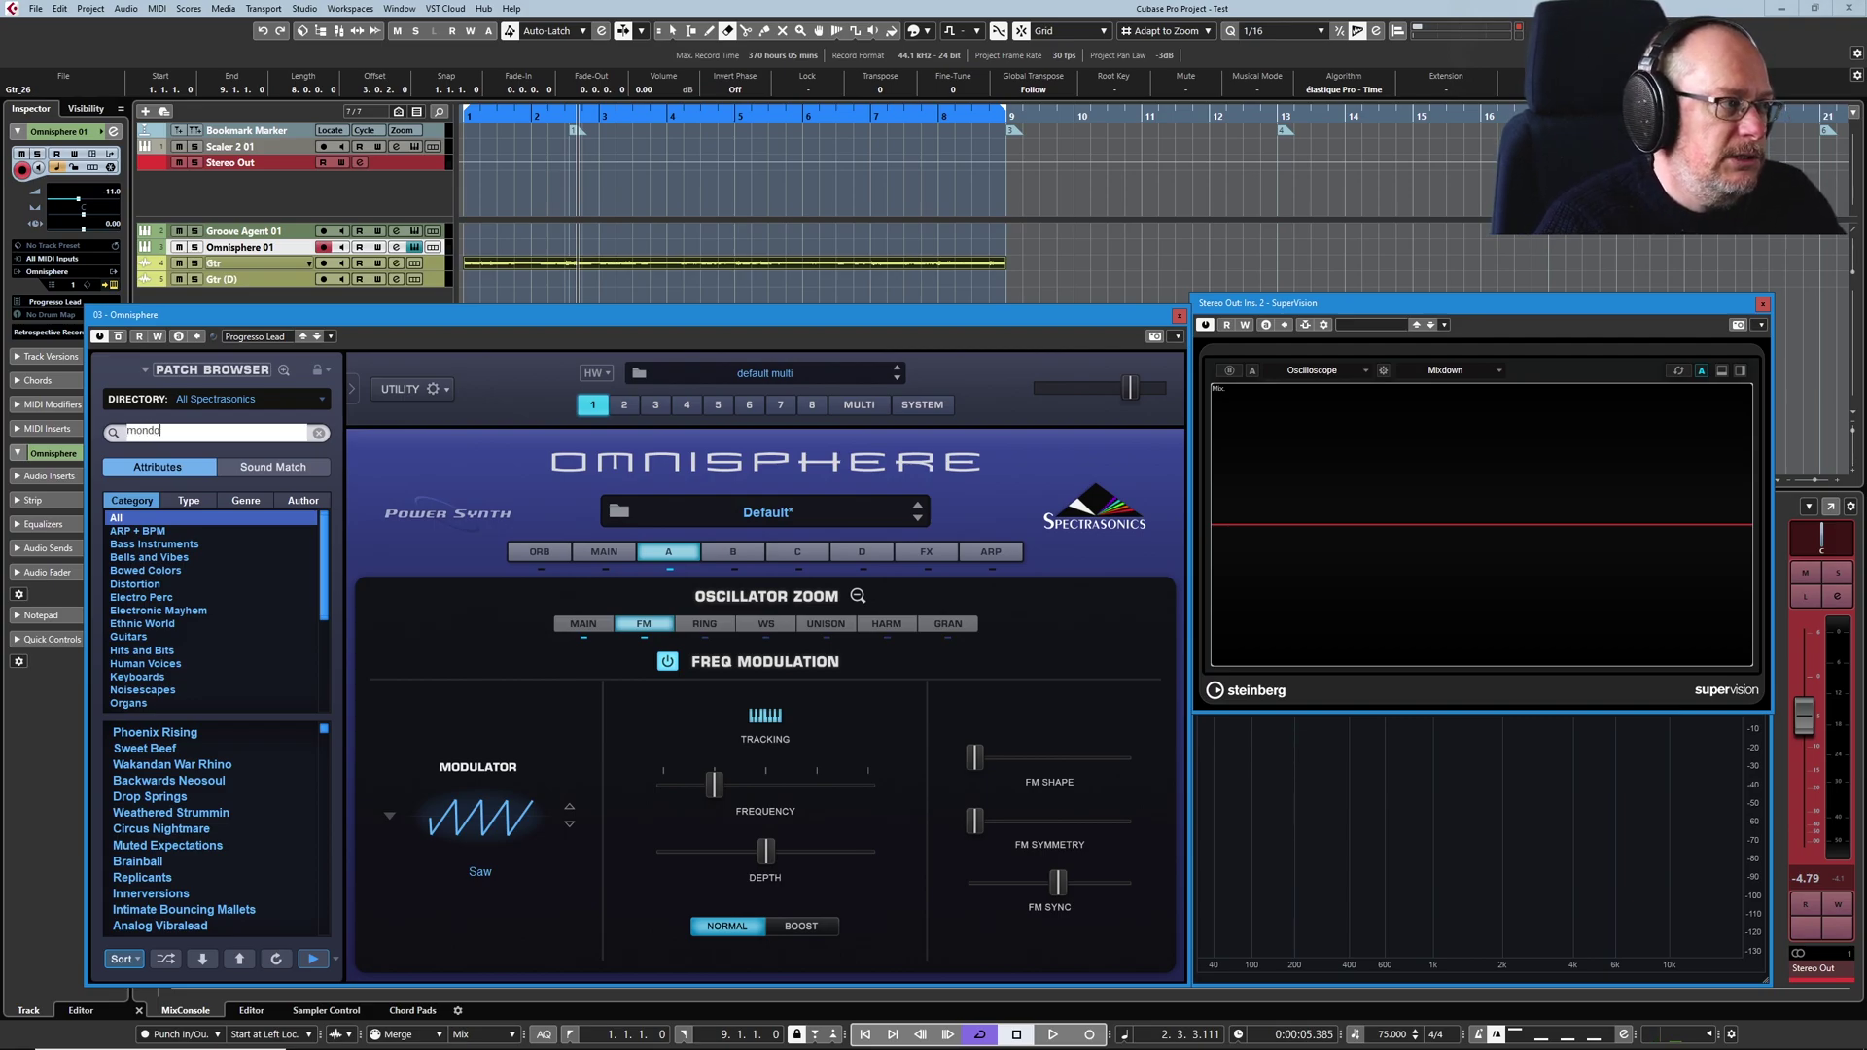
- Load Mondo FM Killer from the 'mondo' patch search results and turn frequency modulation on
key("Return")
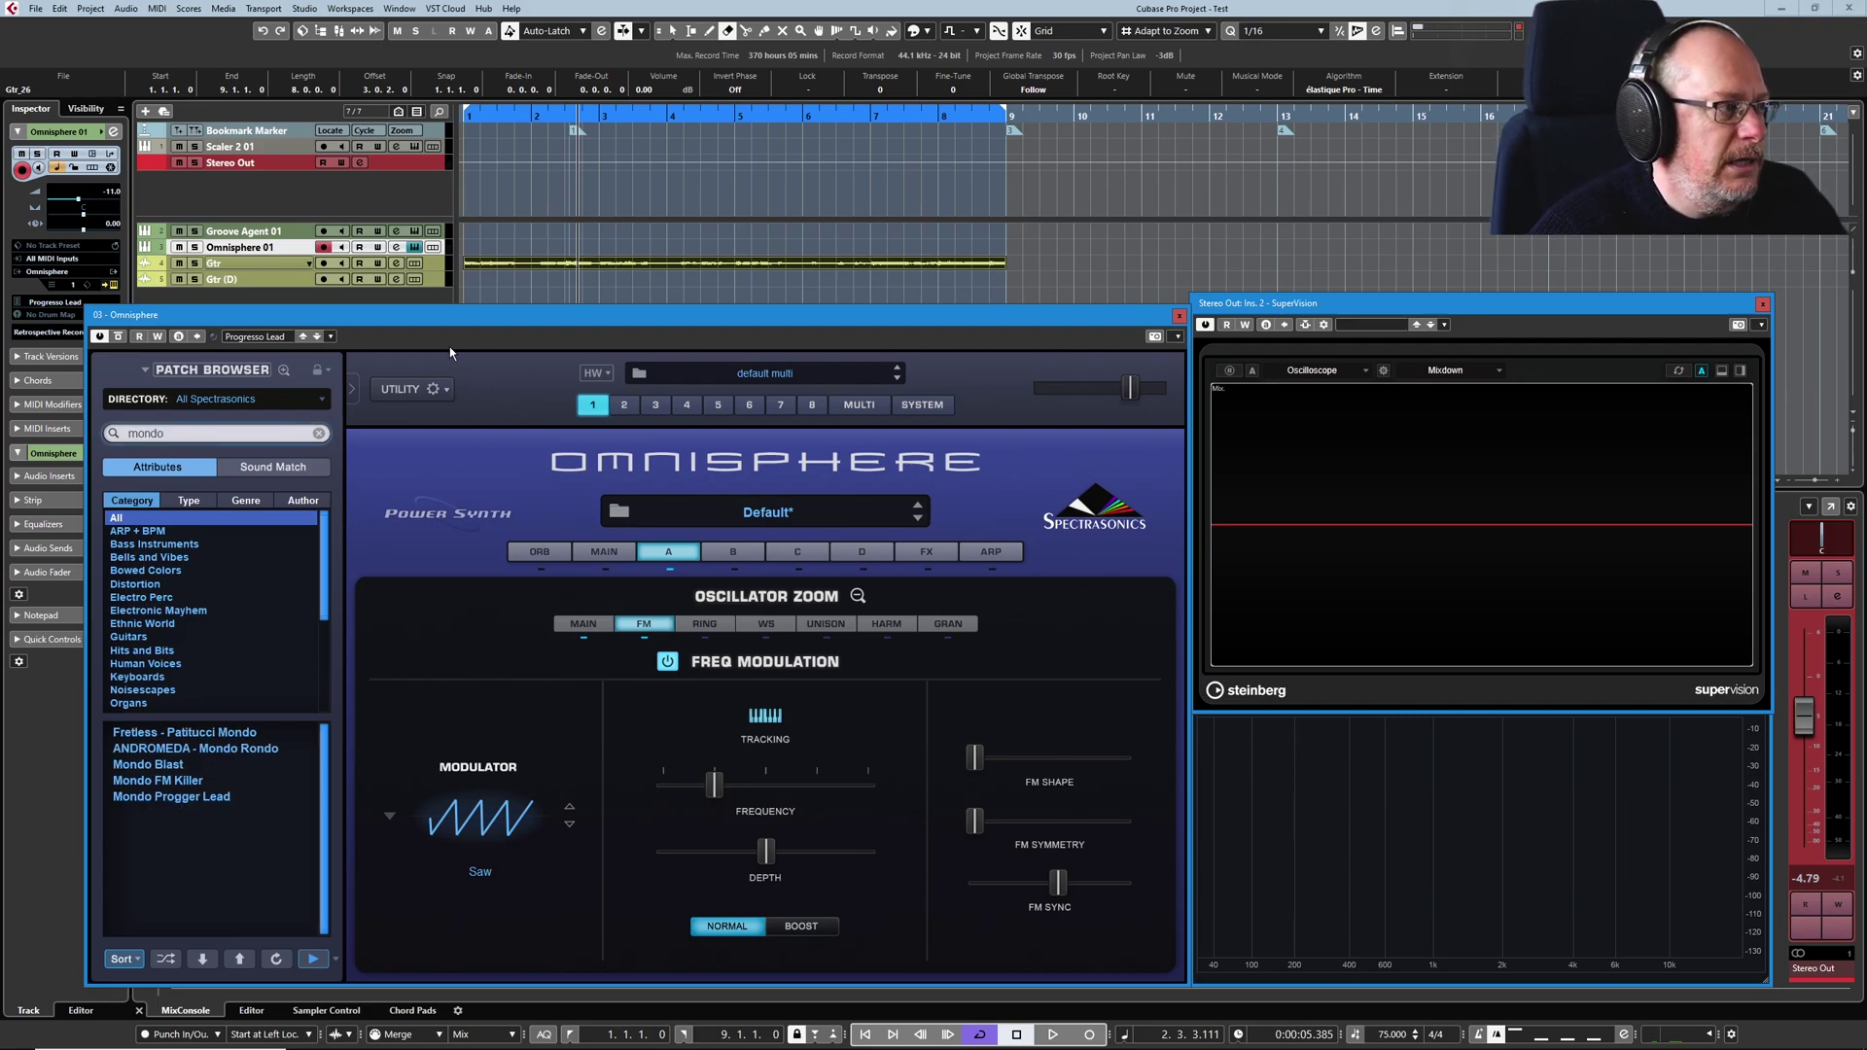
left_click(195, 783)
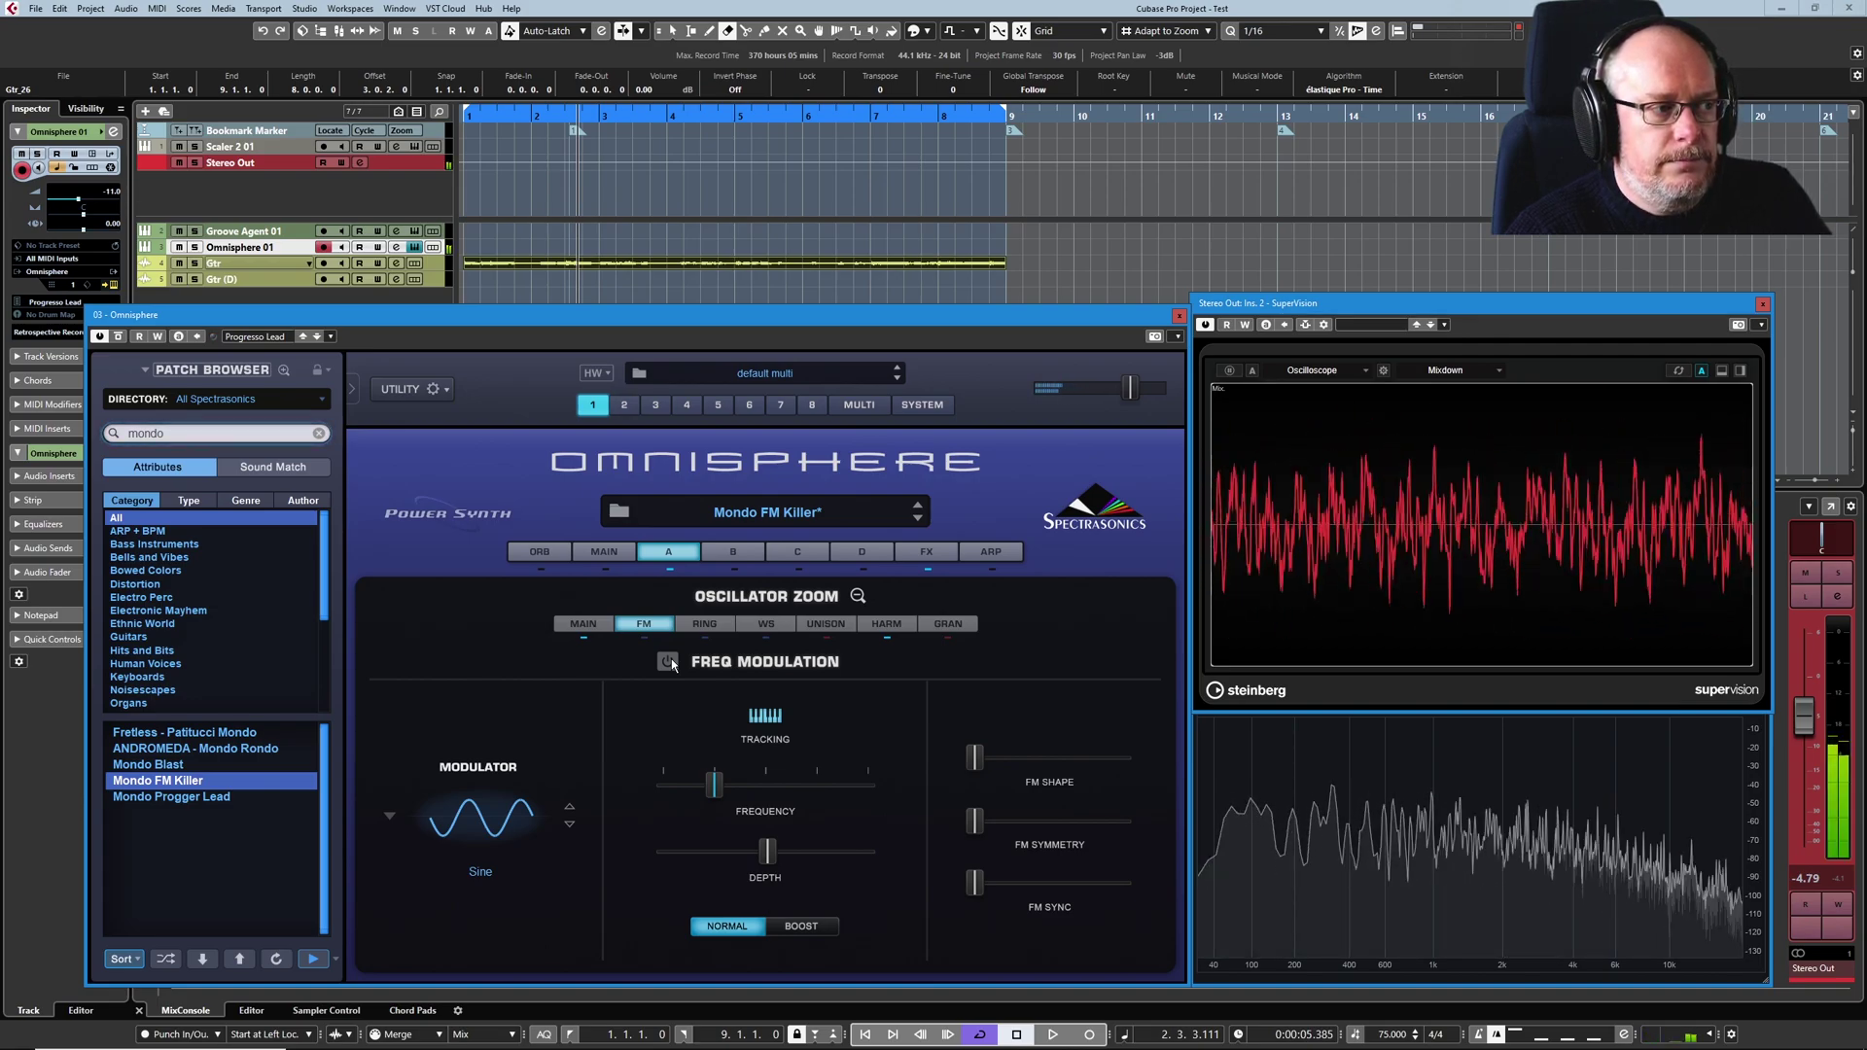
left_click(667, 661)
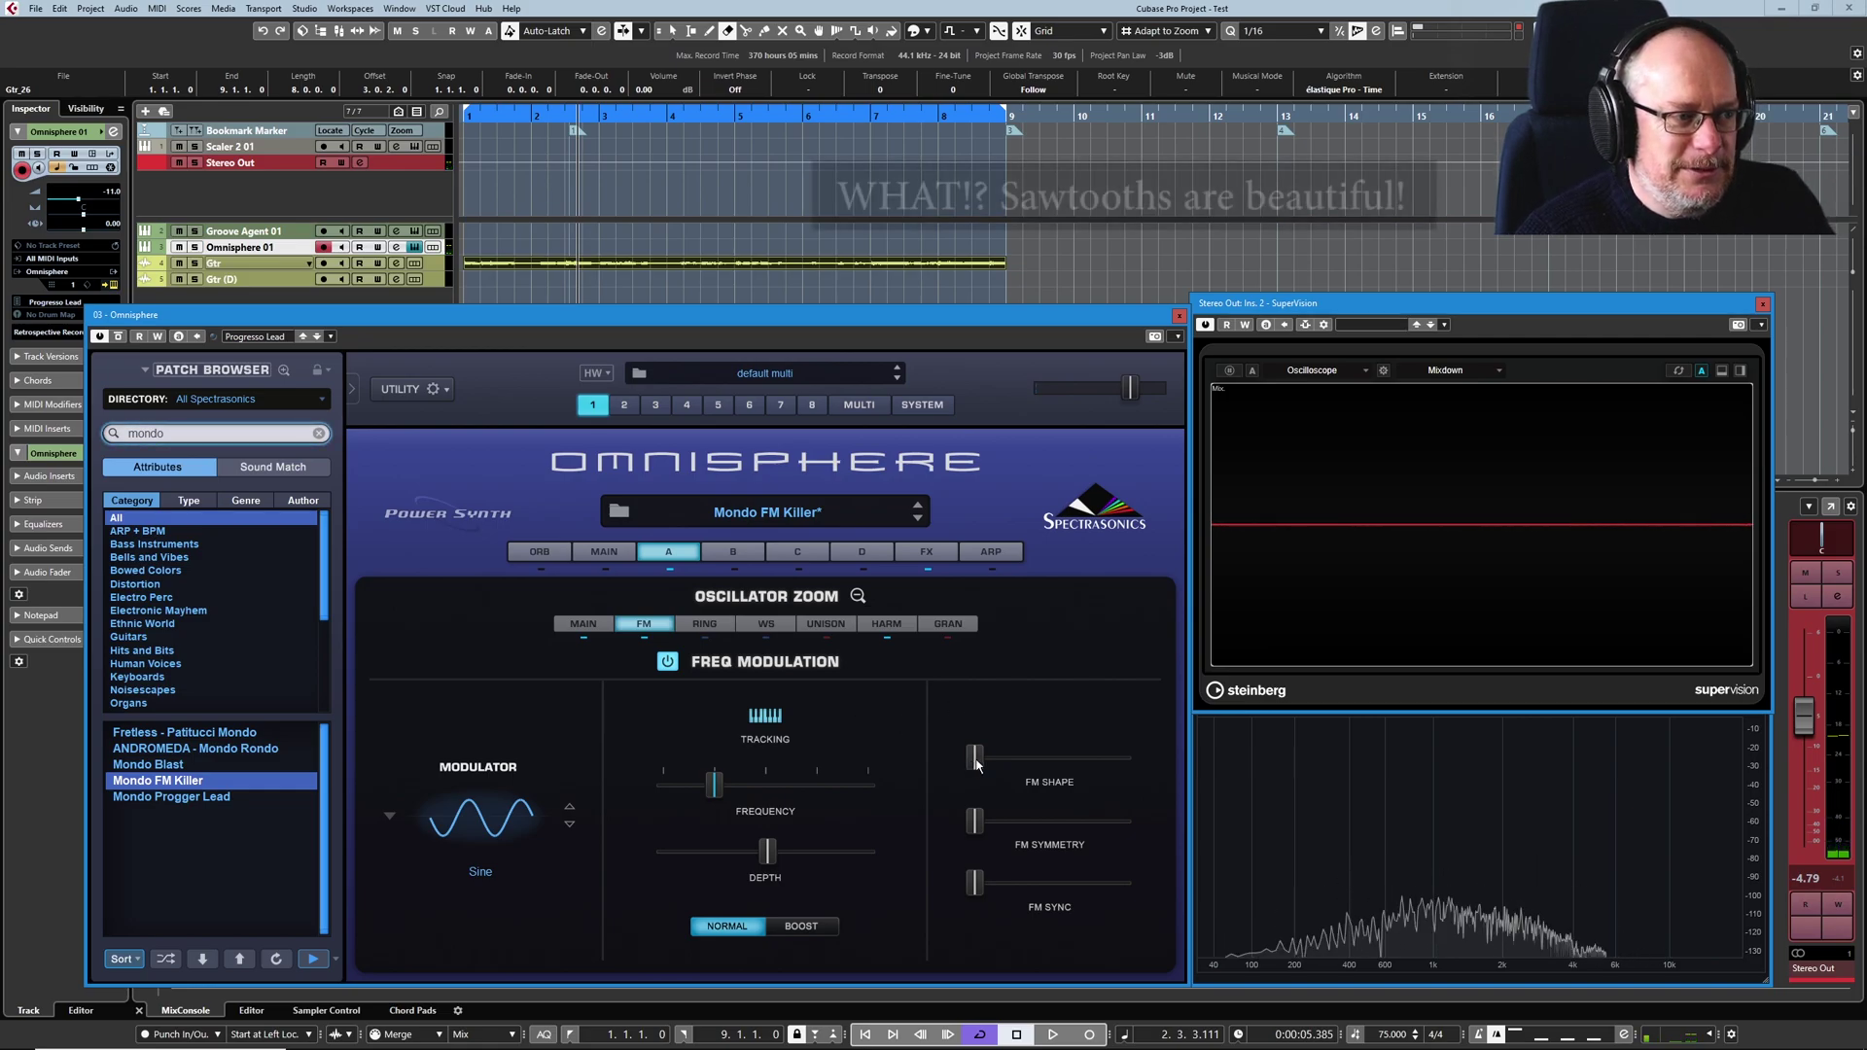
- On layer A, nudge FM Shape up, raise FM Symmetry moderately, and lift FM Sync to about 0.266
left_click_drag(976, 756, 985, 765)
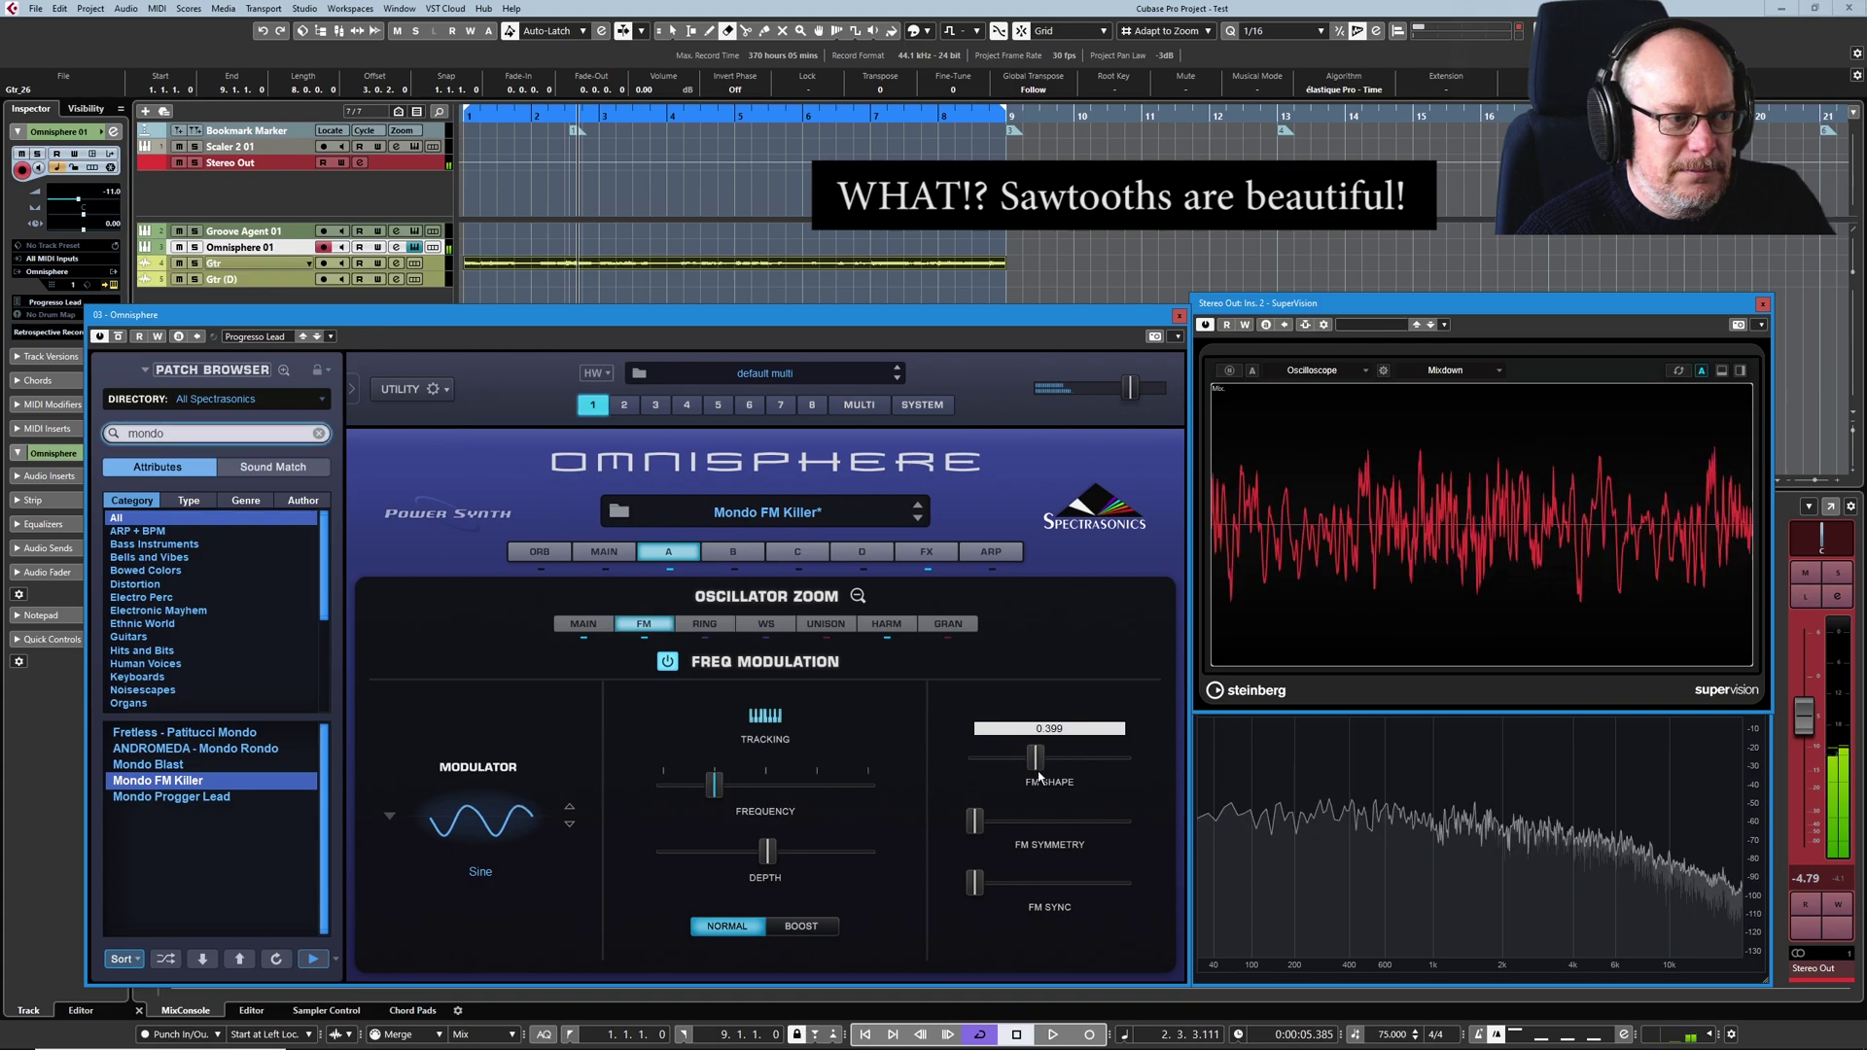
left_click_drag(978, 827, 1048, 844)
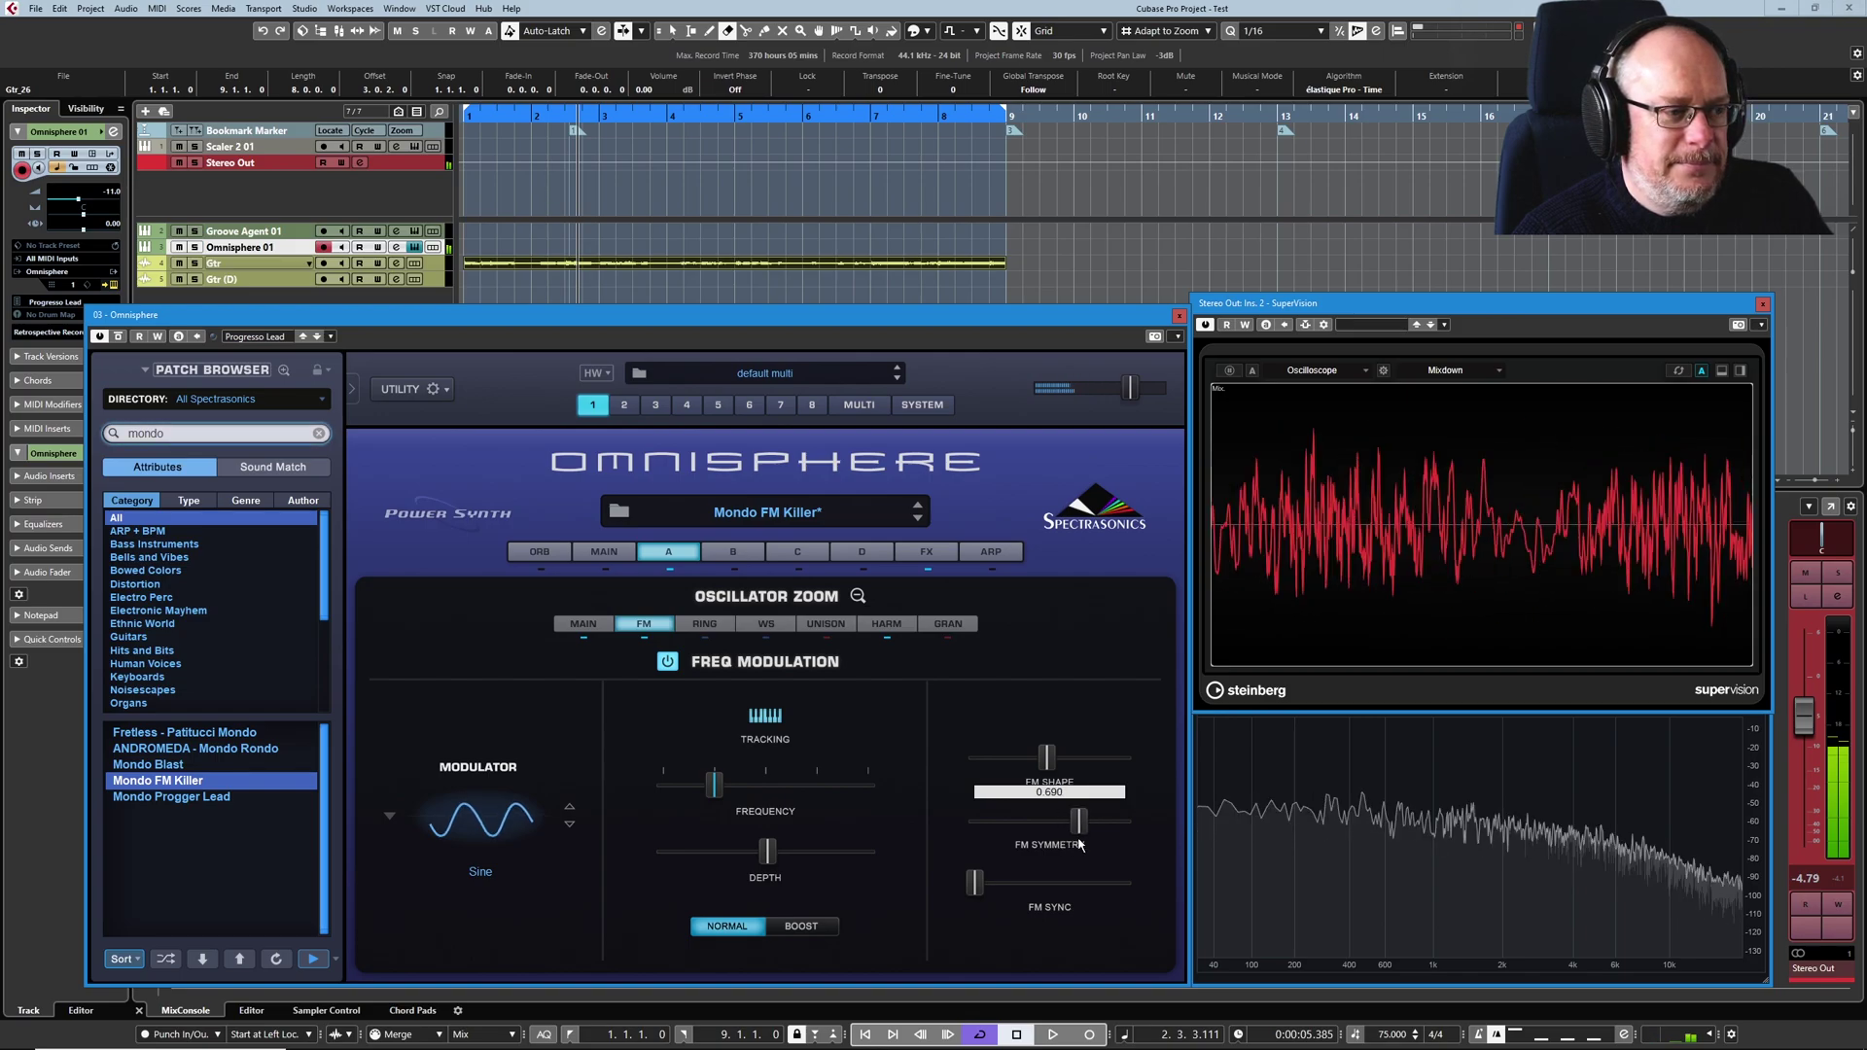
left_click_drag(1096, 842, 1078, 842)
left_click_drag(975, 882, 1021, 888)
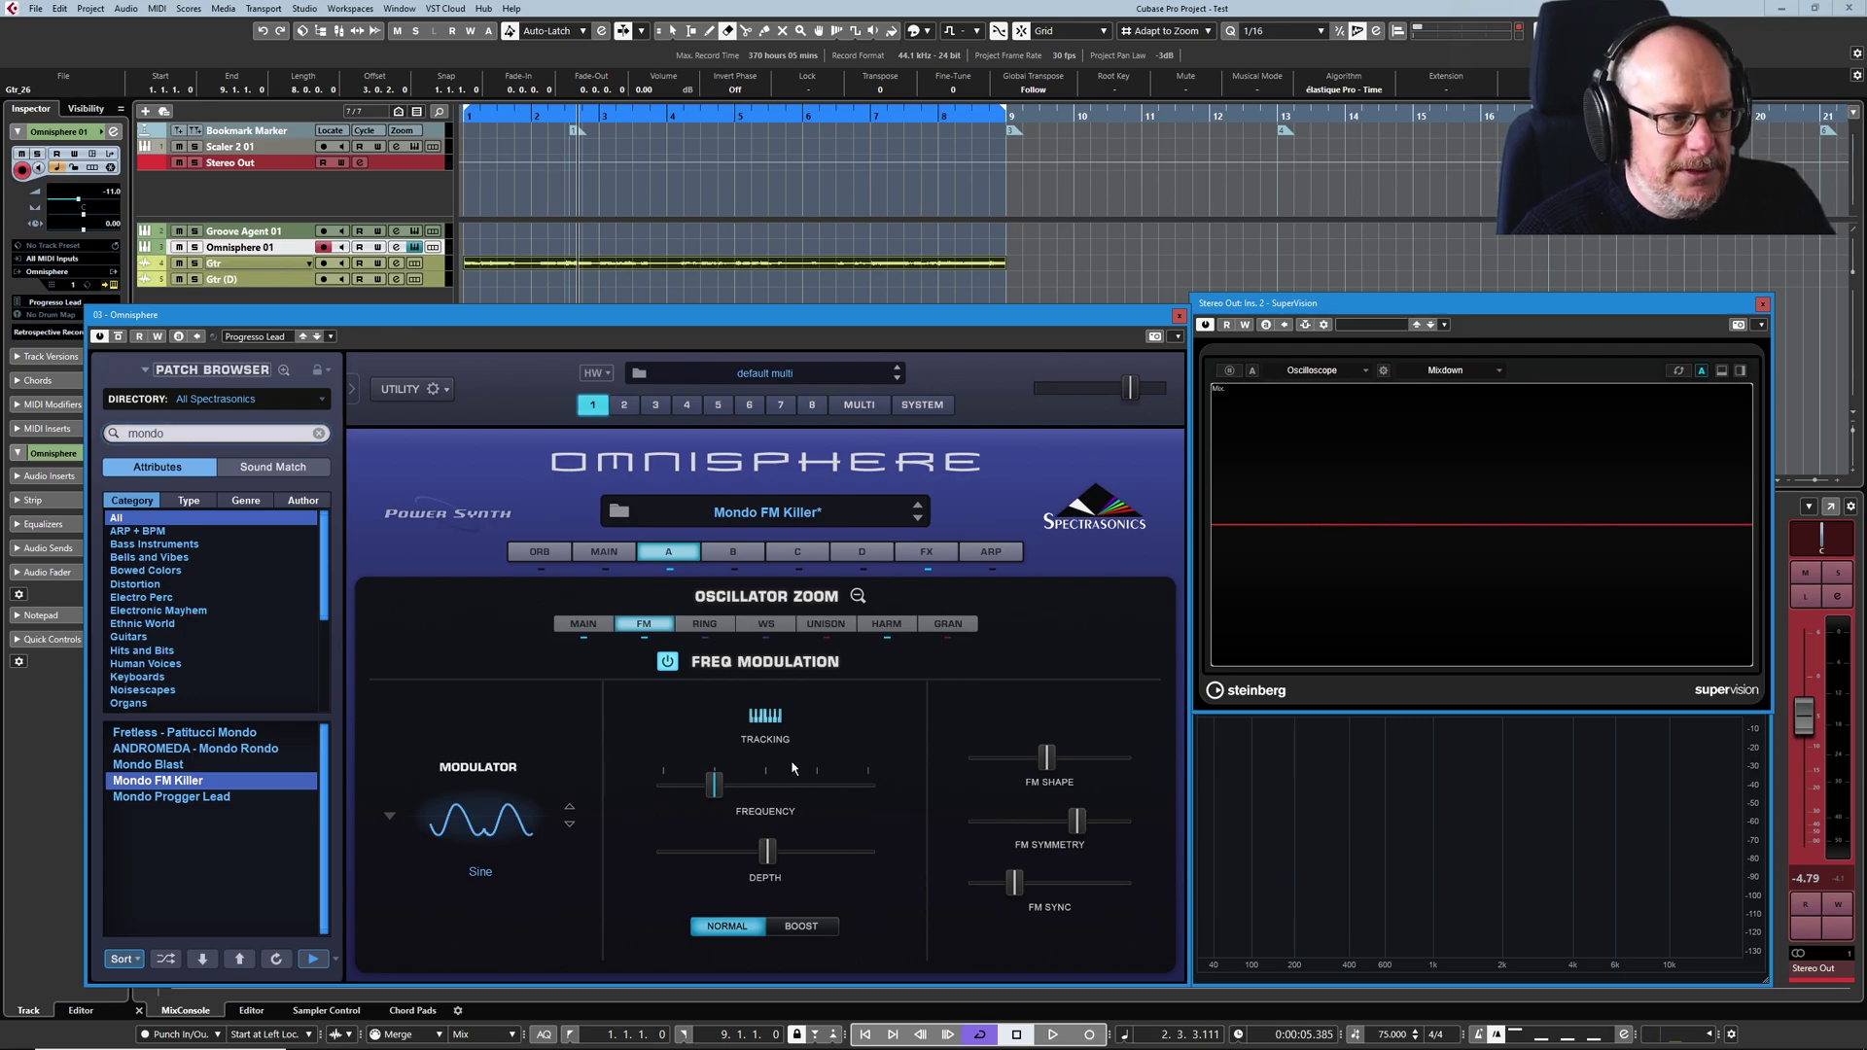
- Lower FM Symmetry, set frequency to about 0.277, max out depth and FM Sync, and select Boost mode
left_click_drag(1086, 825, 1039, 823)
left_click_drag(764, 860, 847, 873)
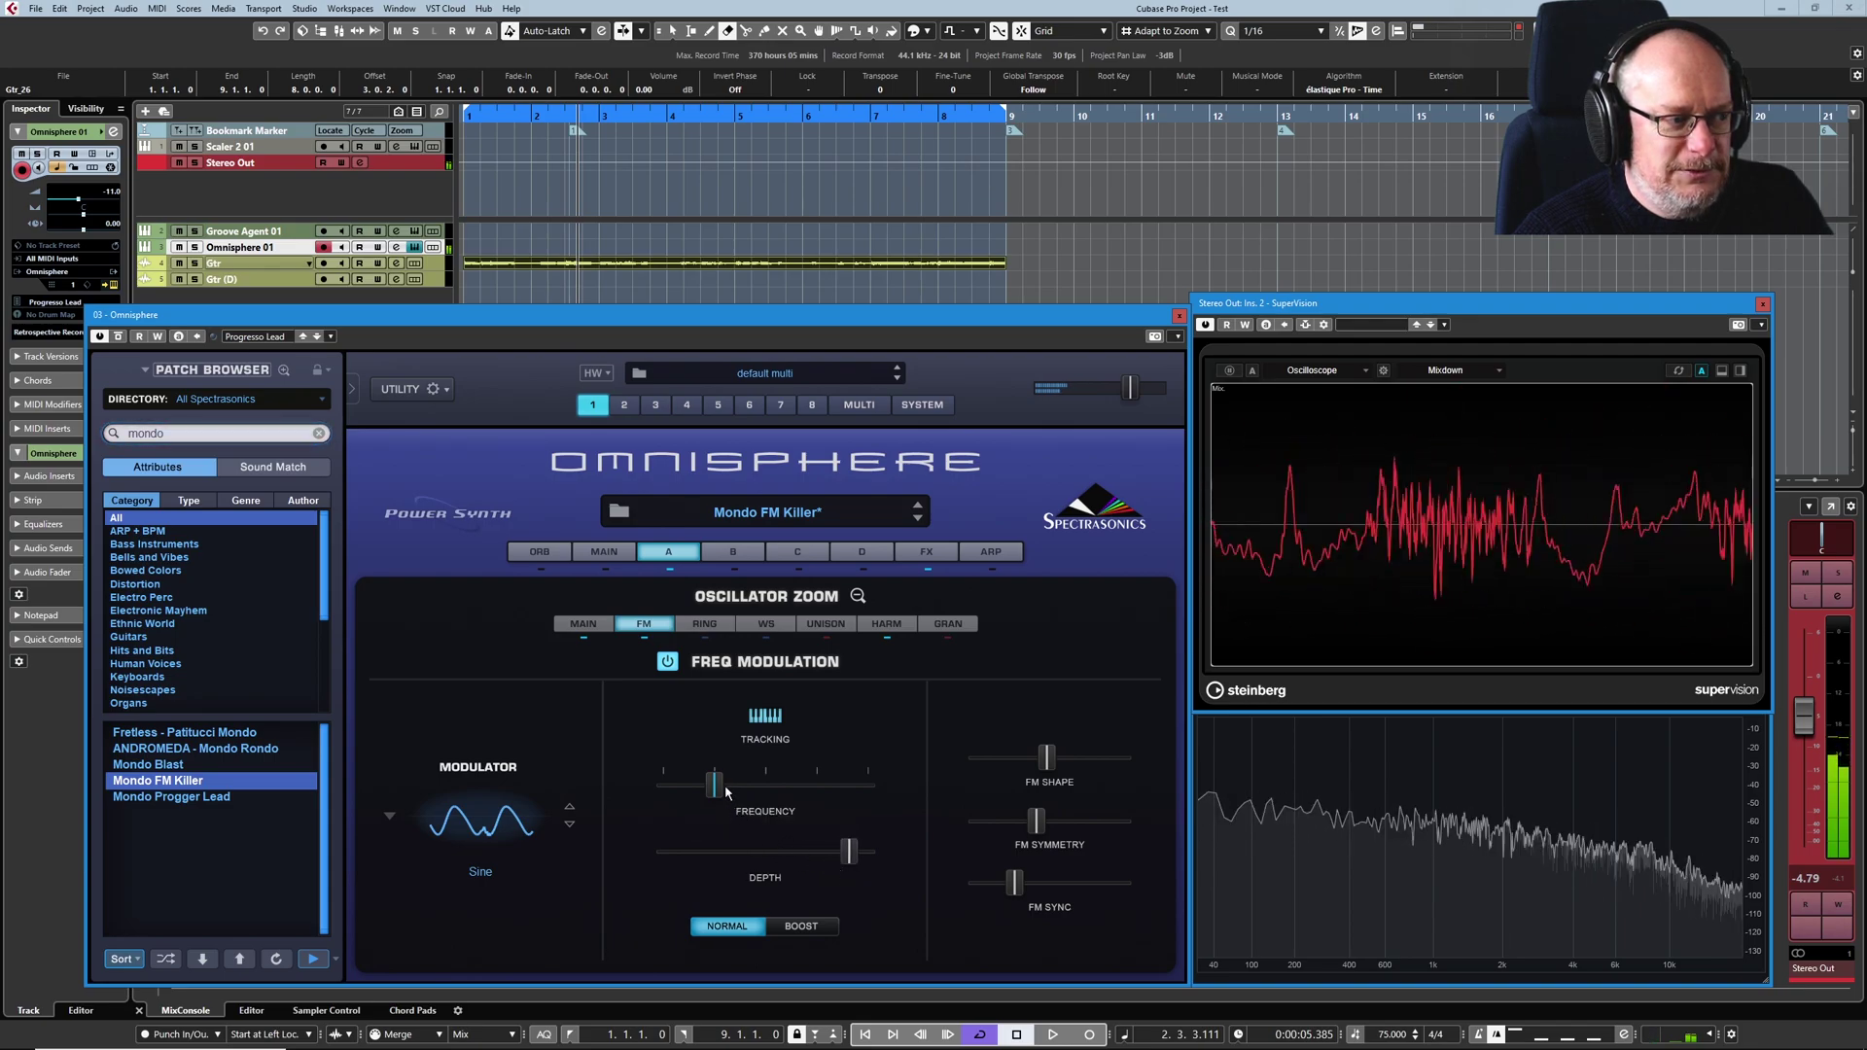
left_click_drag(715, 783, 868, 786)
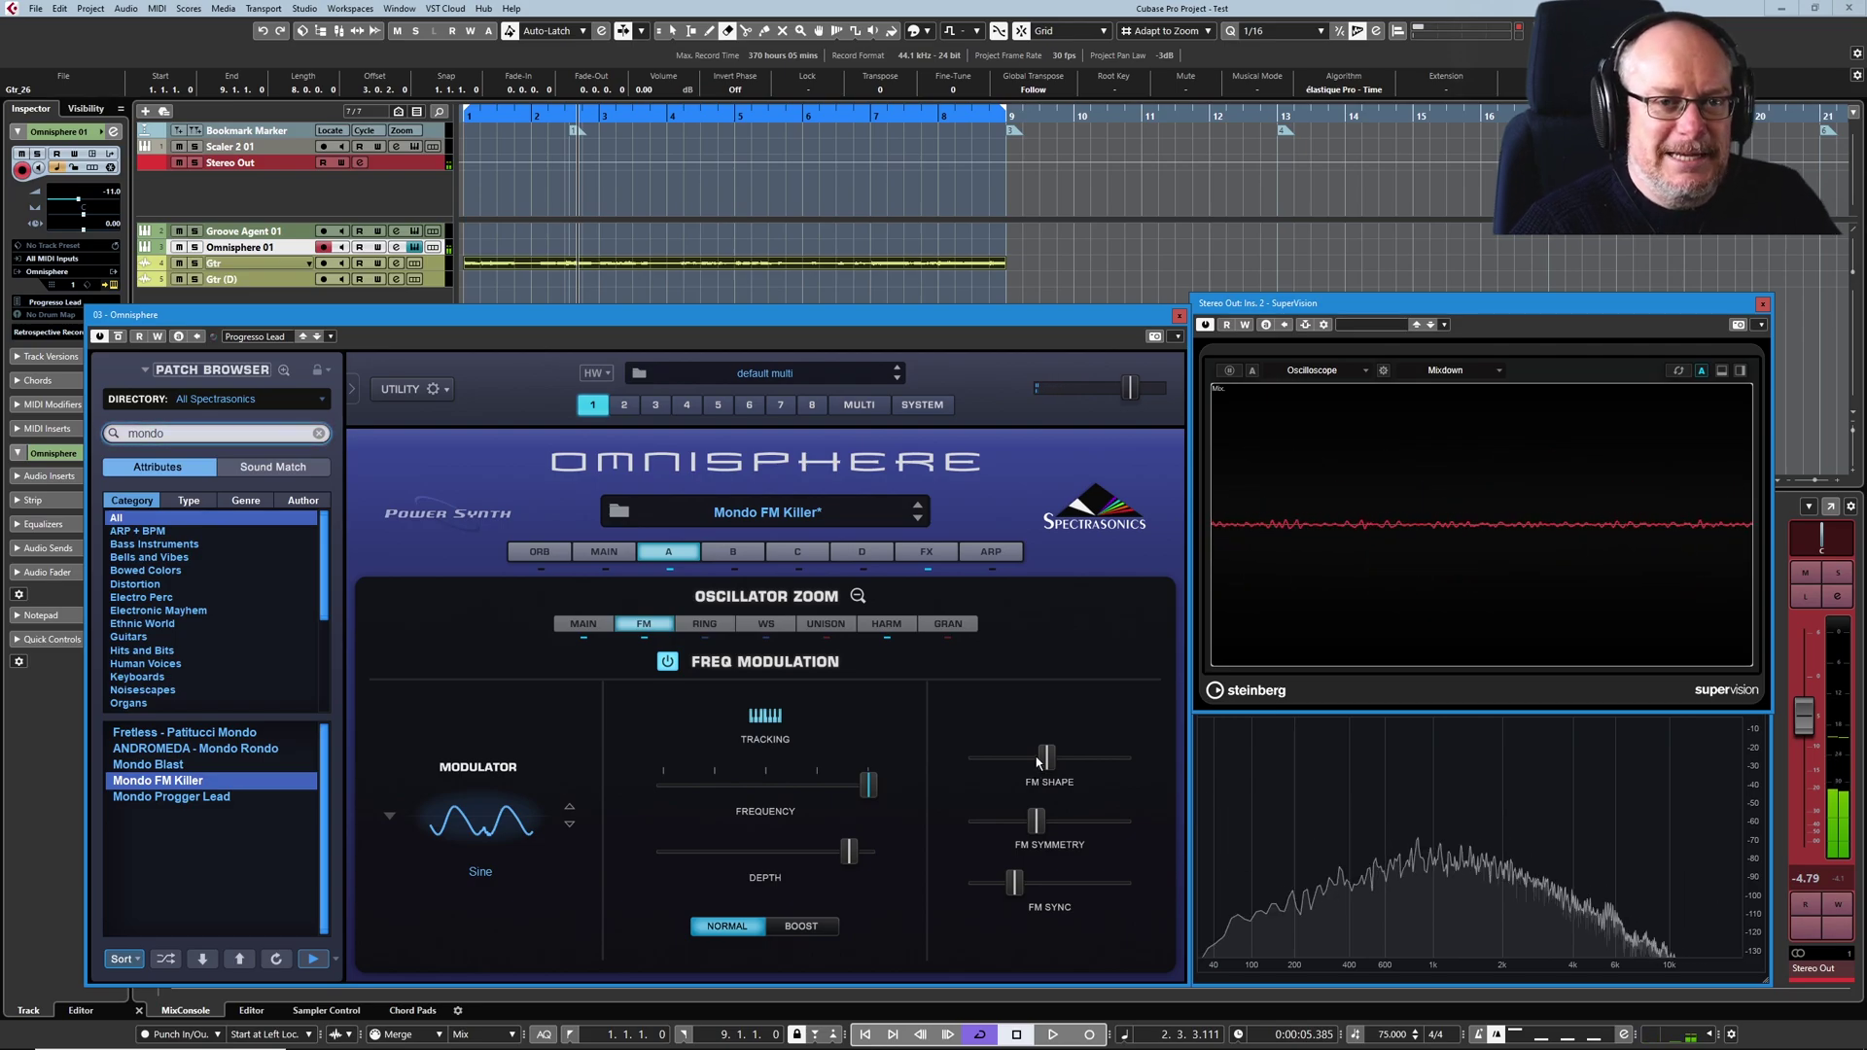
left_click_drag(1014, 883, 1125, 884)
left_click_drag(849, 852, 868, 852)
left_click(802, 926)
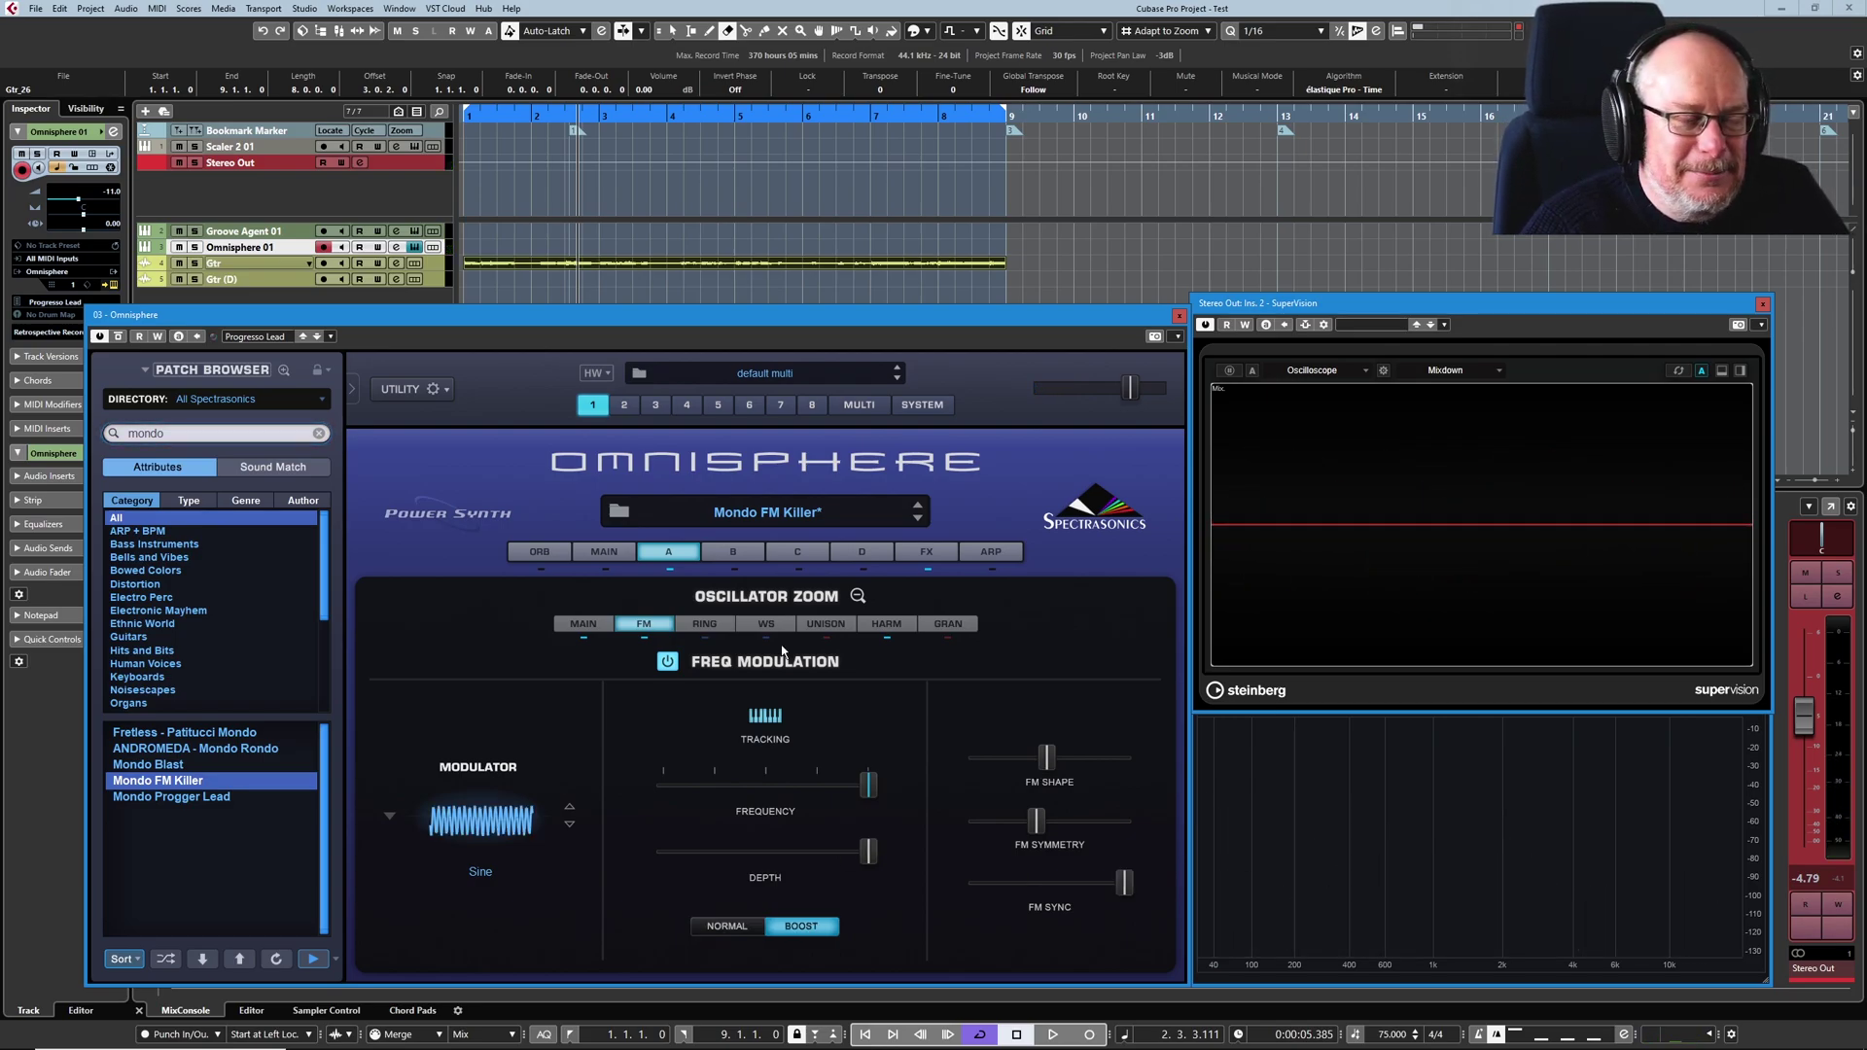